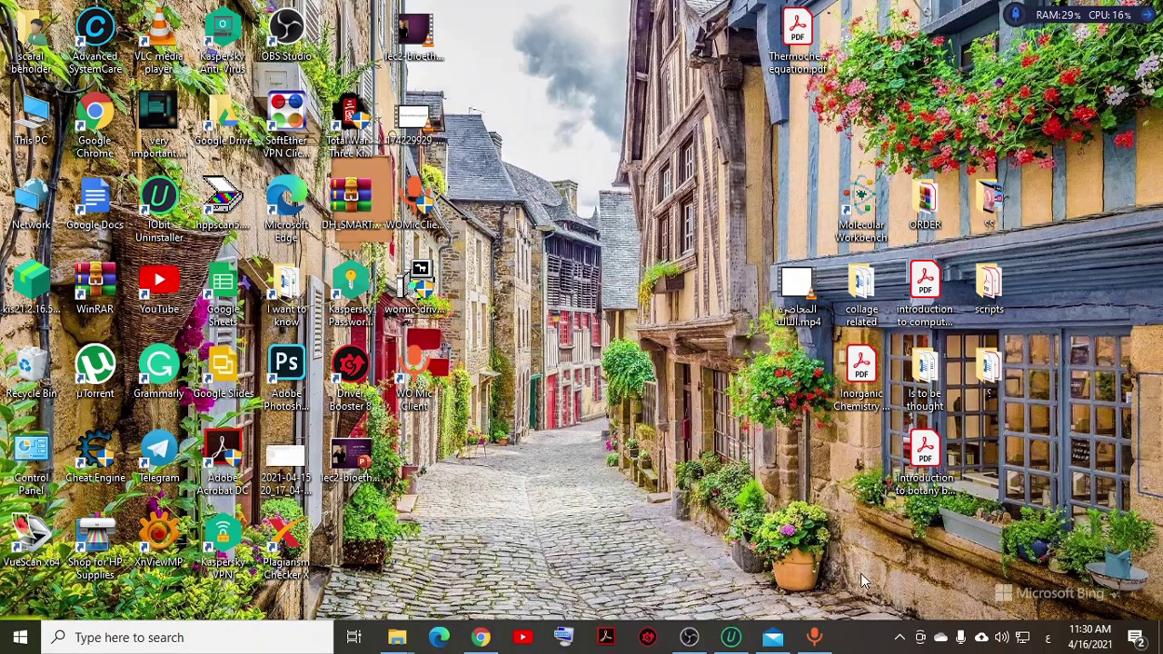
Step: Open This PC in File Explorer, maximize the window, and go to the Downloads folder
double_click(30, 119)
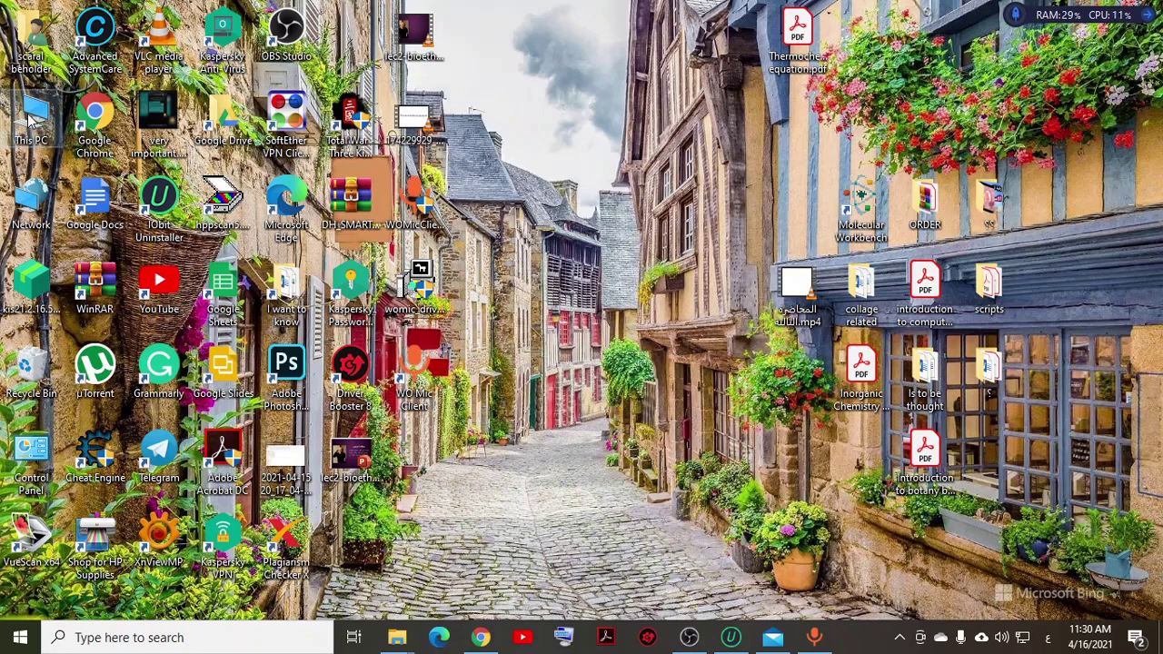
scroll(145, 298, up, 2)
scroll(141, 282, up, 1)
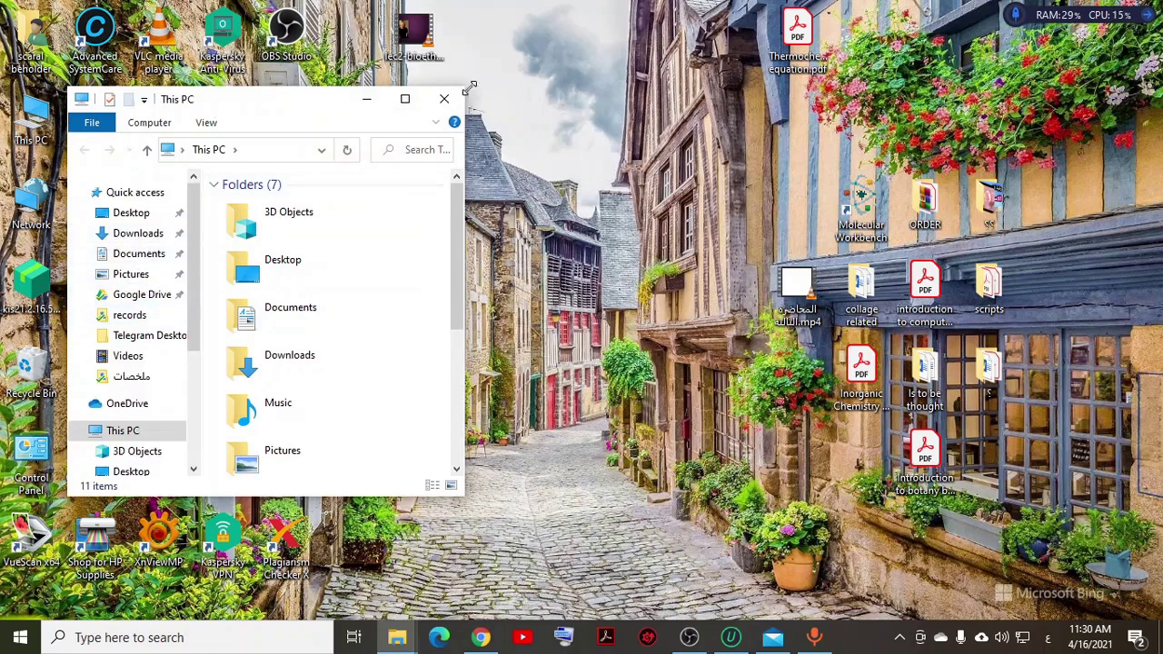
click(405, 98)
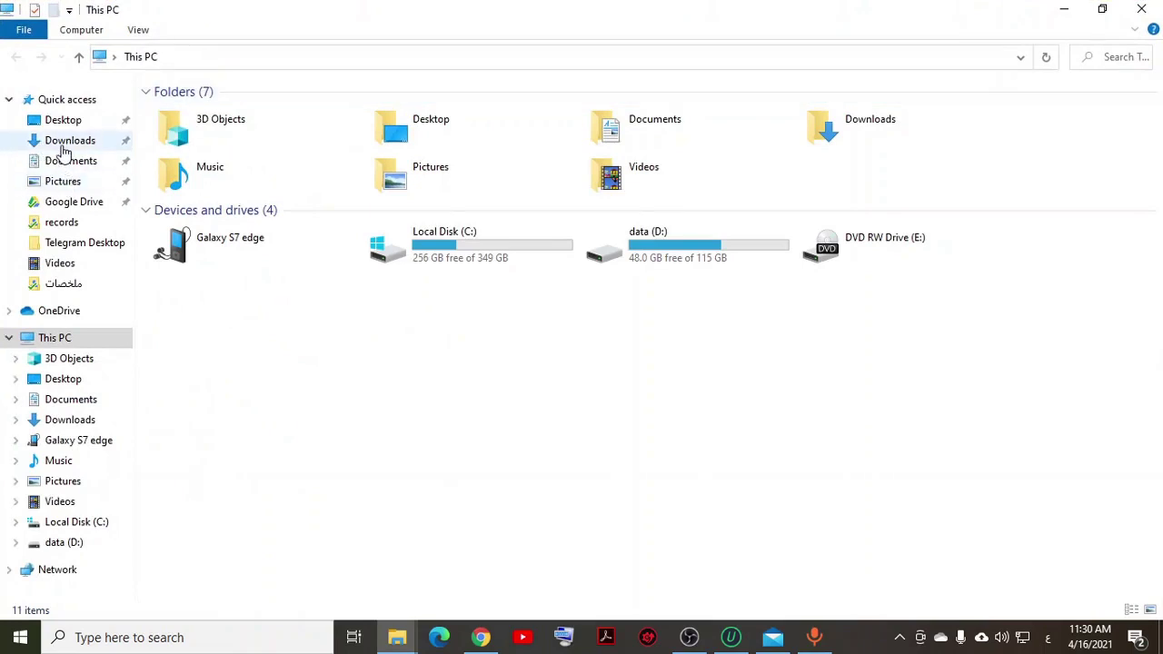
click(64, 182)
click(59, 142)
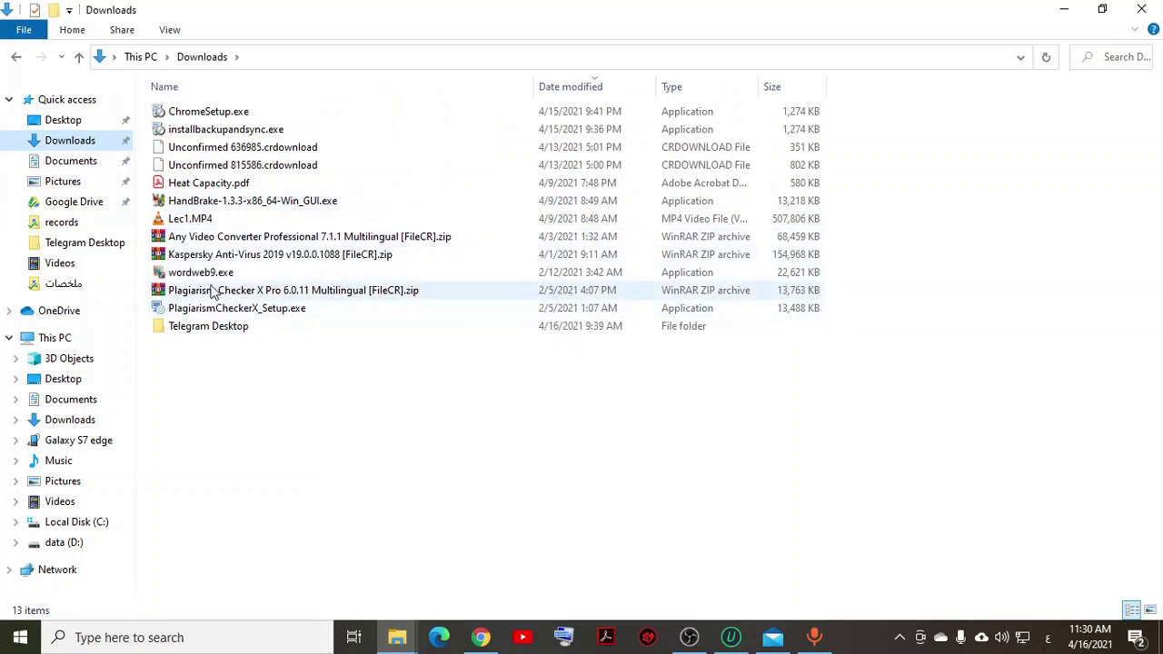
Step: Extract the Any Video Converter Professional 7.1.1 zip with WinRAR, entering the archive password
right_click(318, 237)
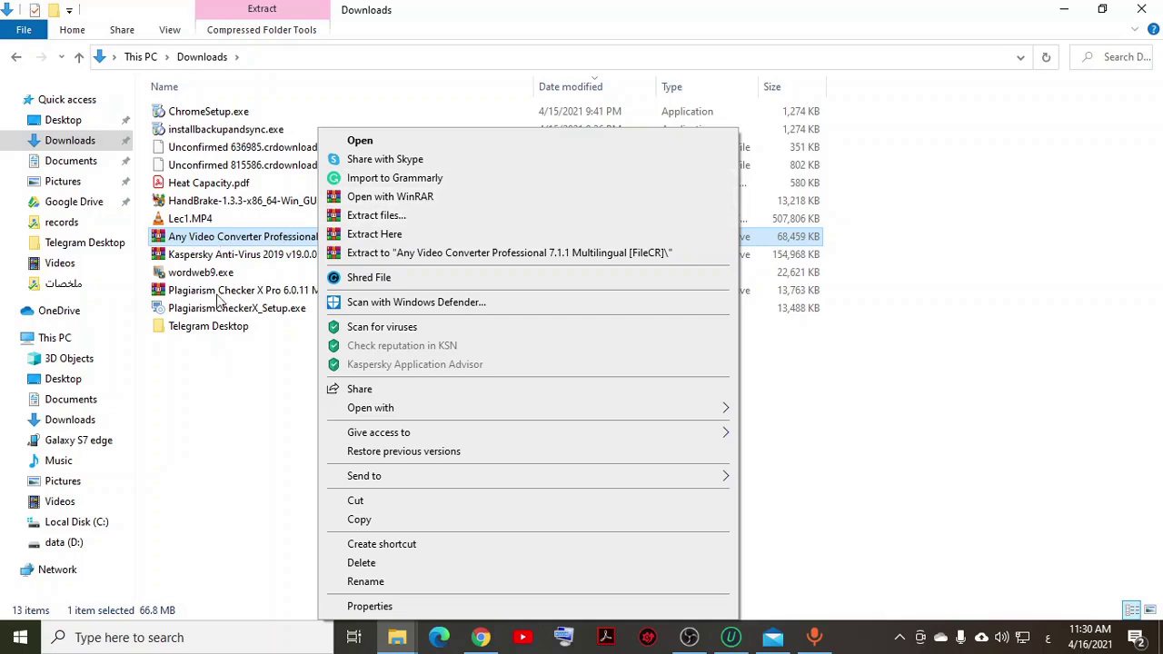
click(293, 386)
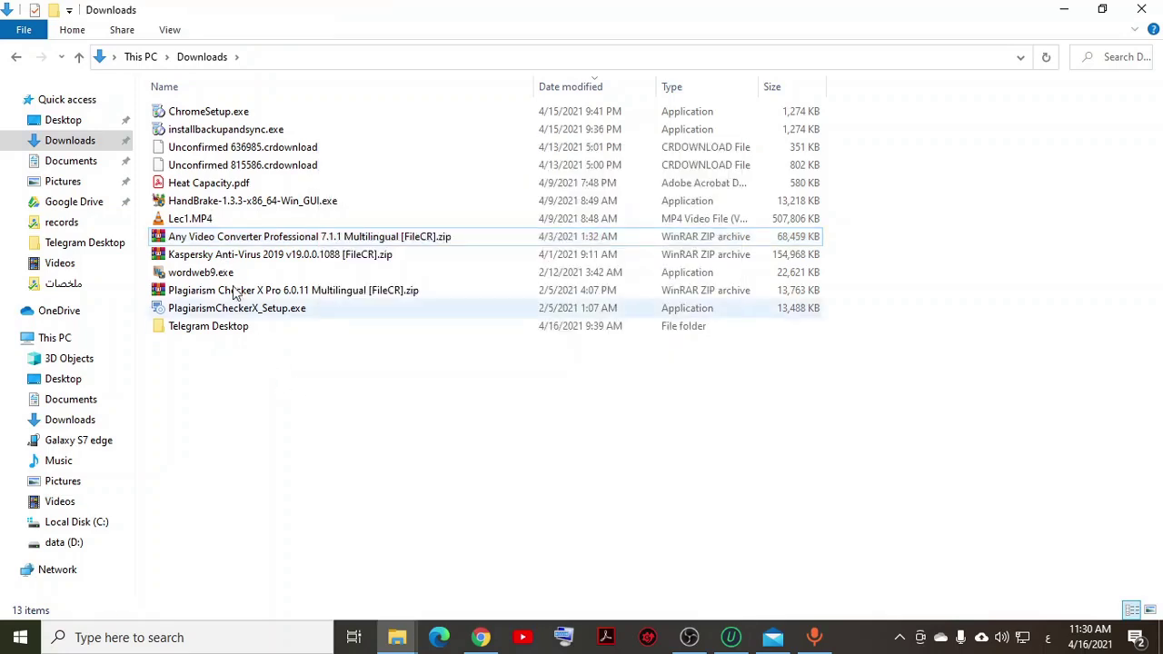
click(239, 237)
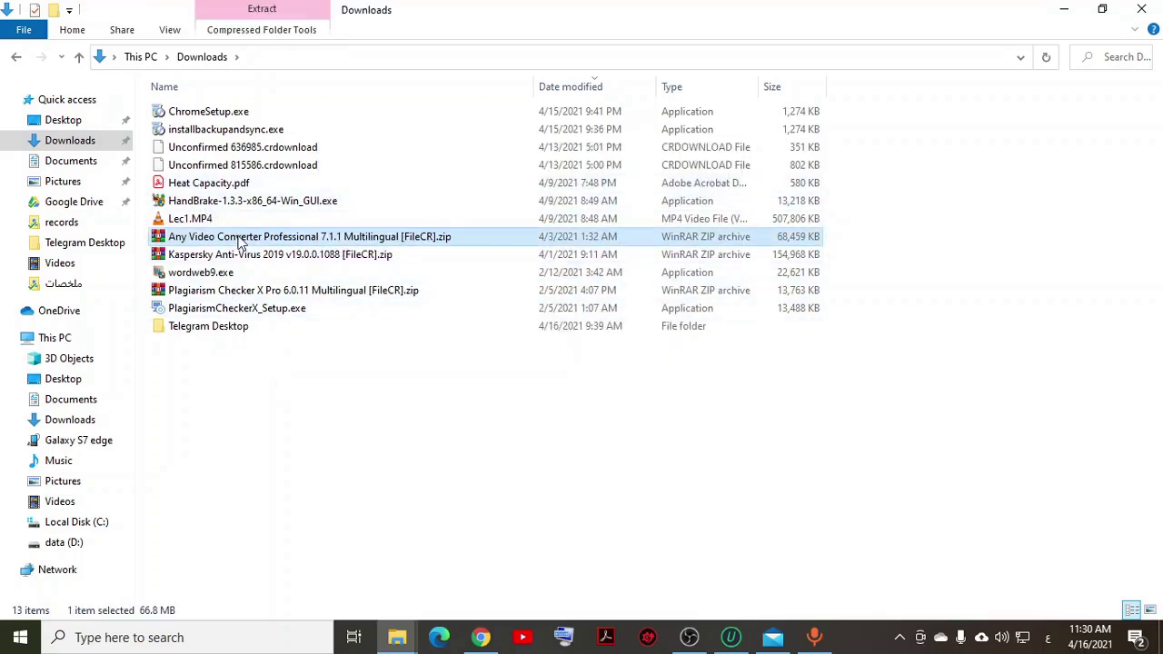
right_click(239, 236)
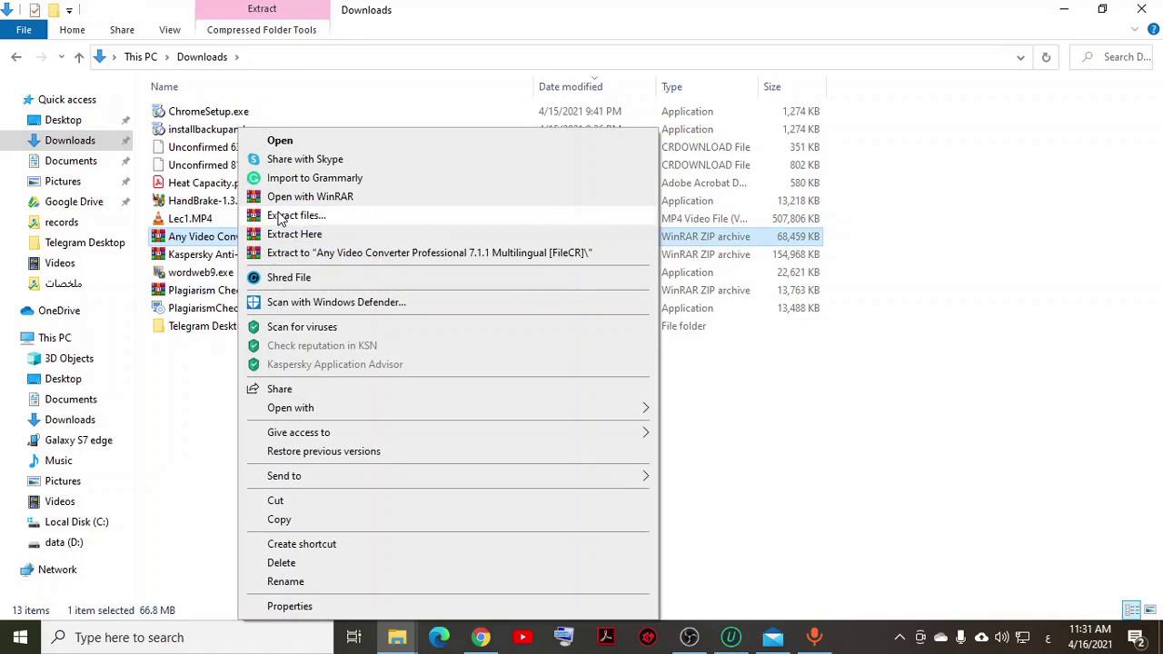
click(281, 218)
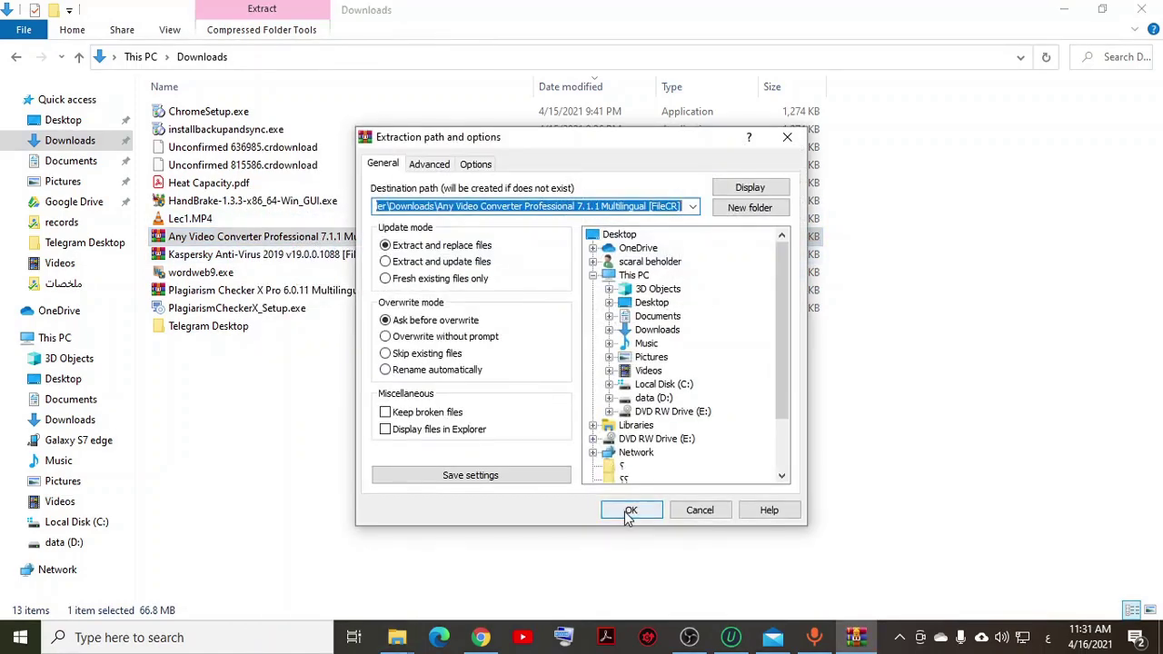
click(630, 511)
text(1)
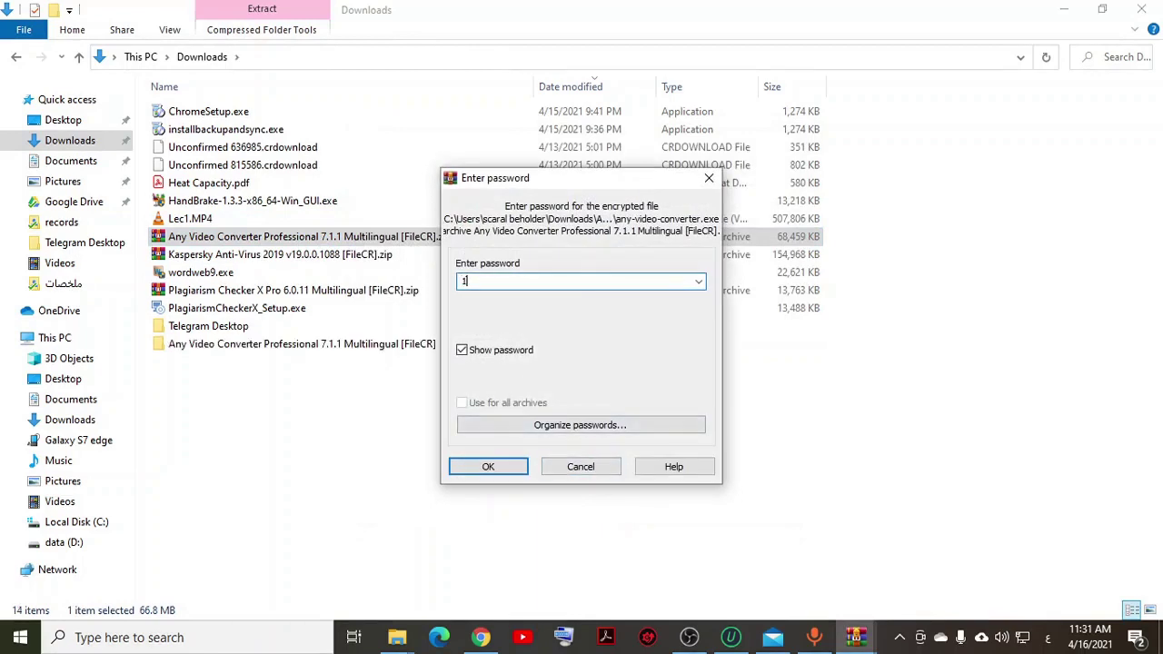
text(23)
key(Return)
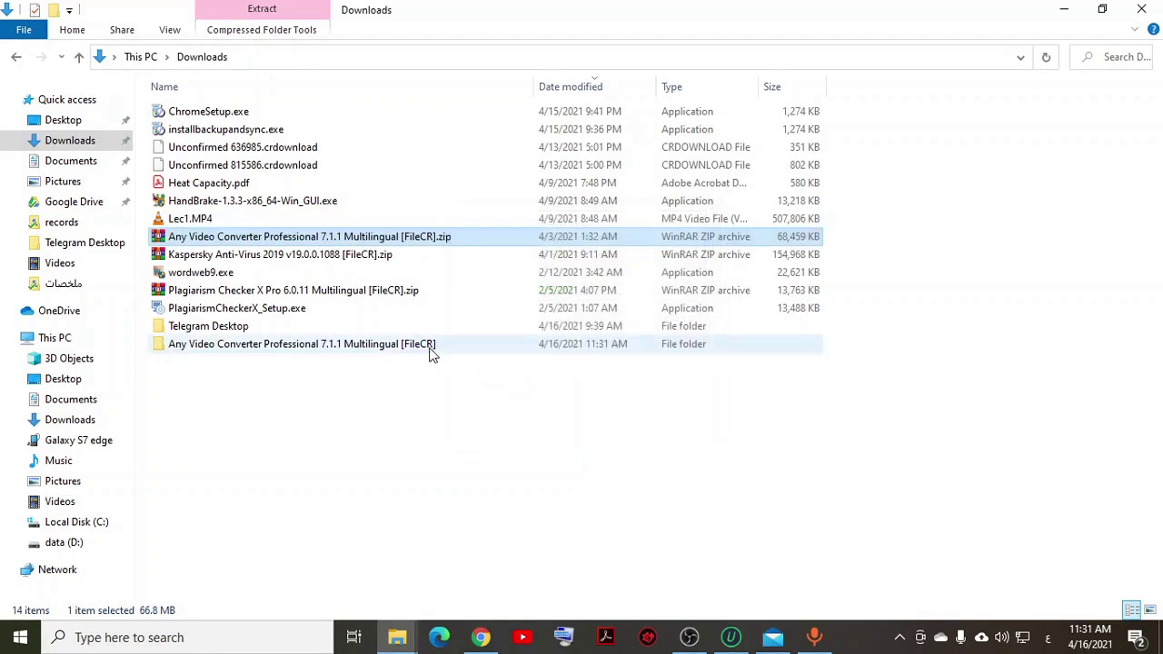
Step: Open the extracted folder and its inner 7.1.1 Multilingual folder, then launch any-video-converter.exe
double_click(294, 344)
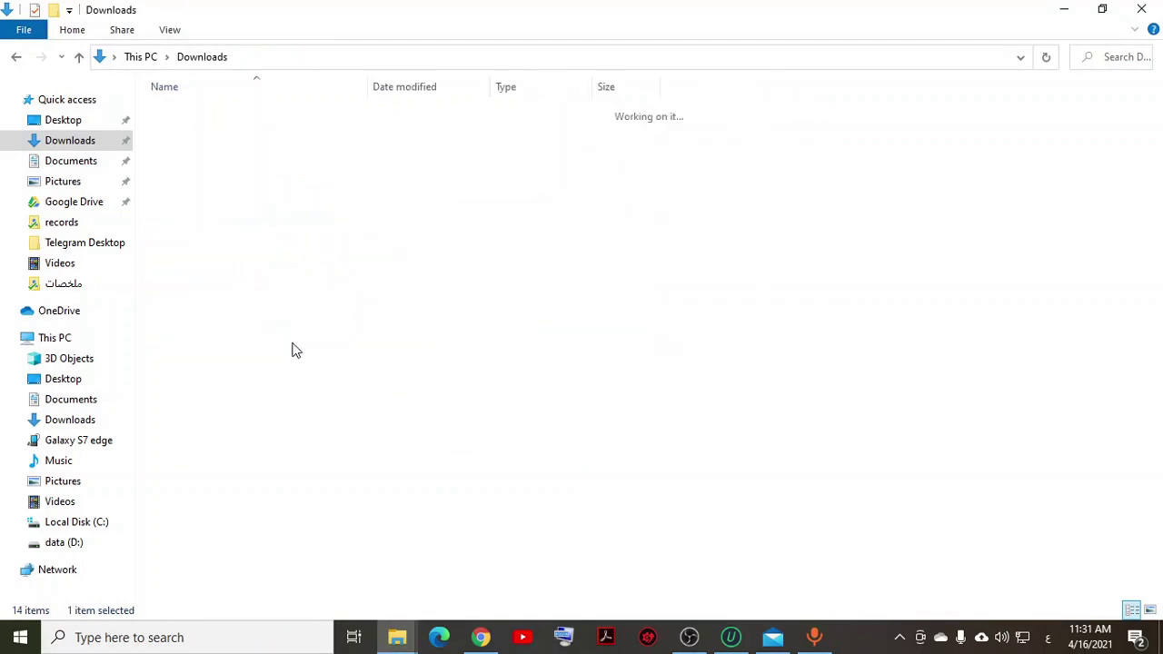
click(208, 111)
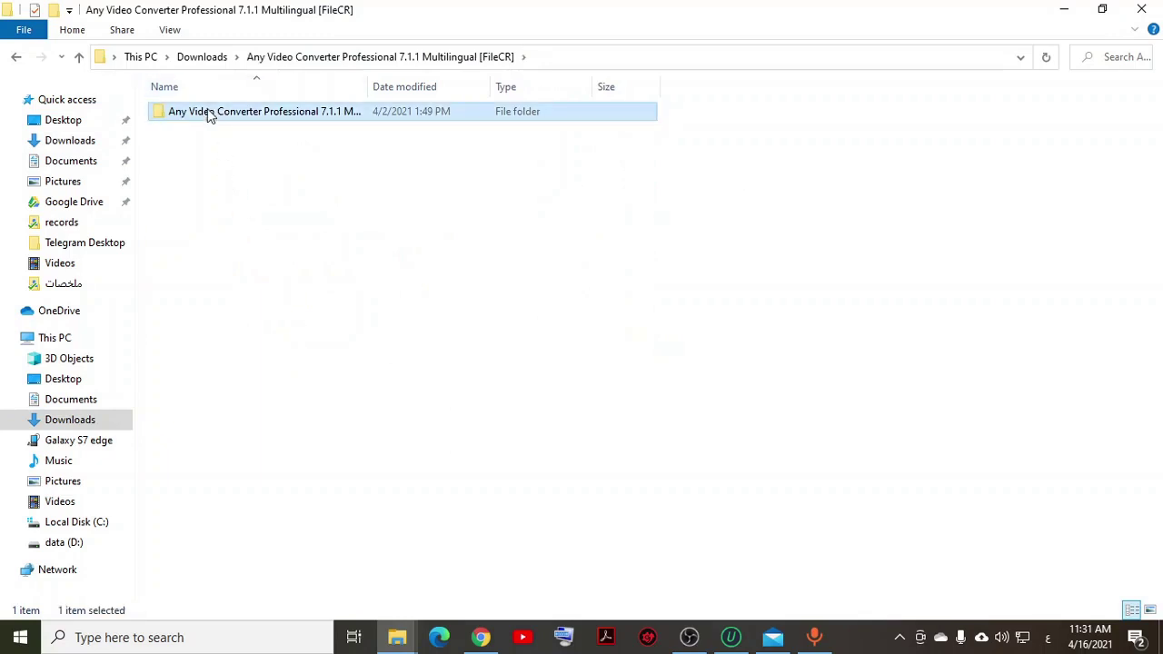
click(209, 113)
click(431, 122)
double_click(167, 116)
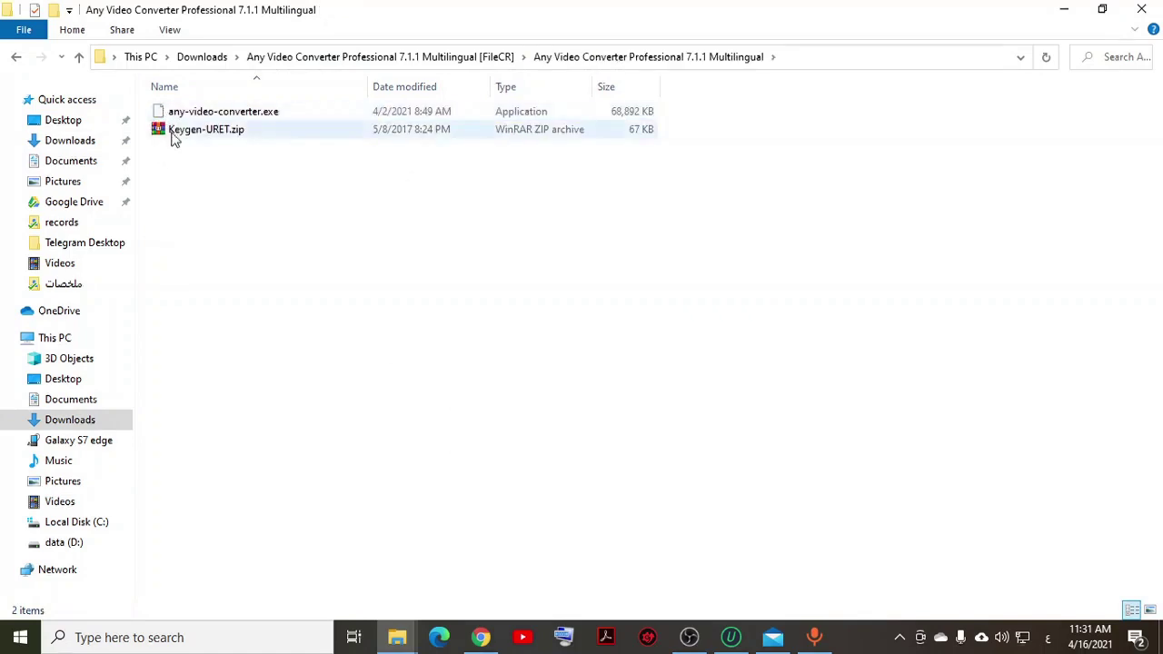
click(175, 116)
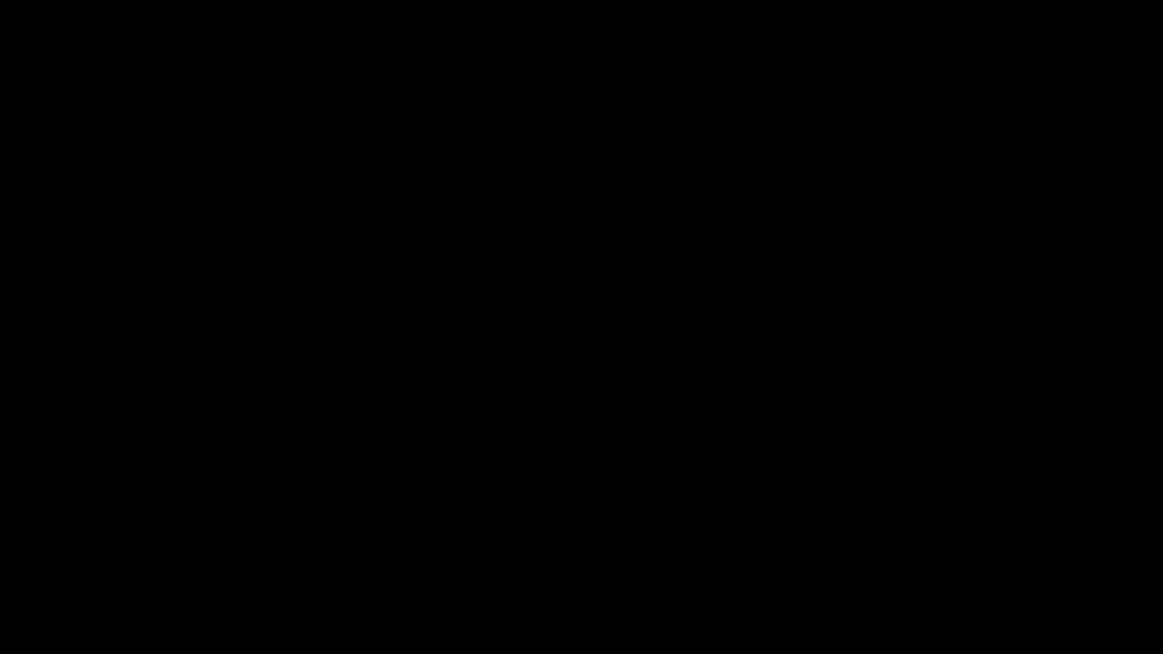
Step: Allow the installer and set the setup language to English
click(551, 318)
scroll(558, 438, down, 2)
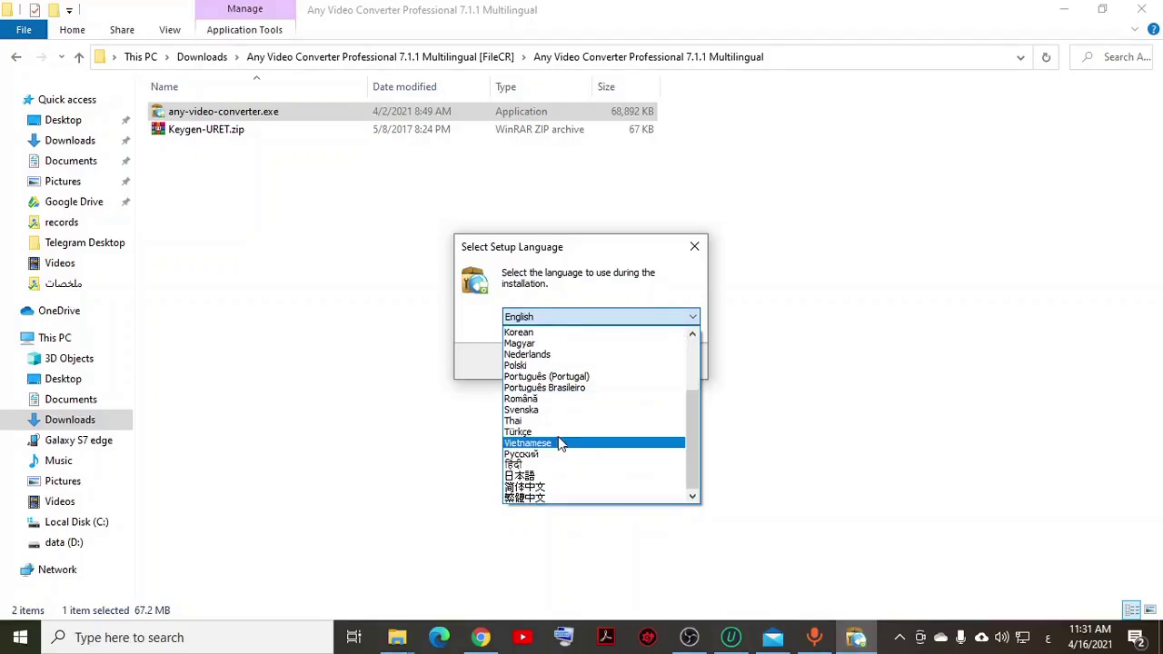
scroll(570, 479, up, 3)
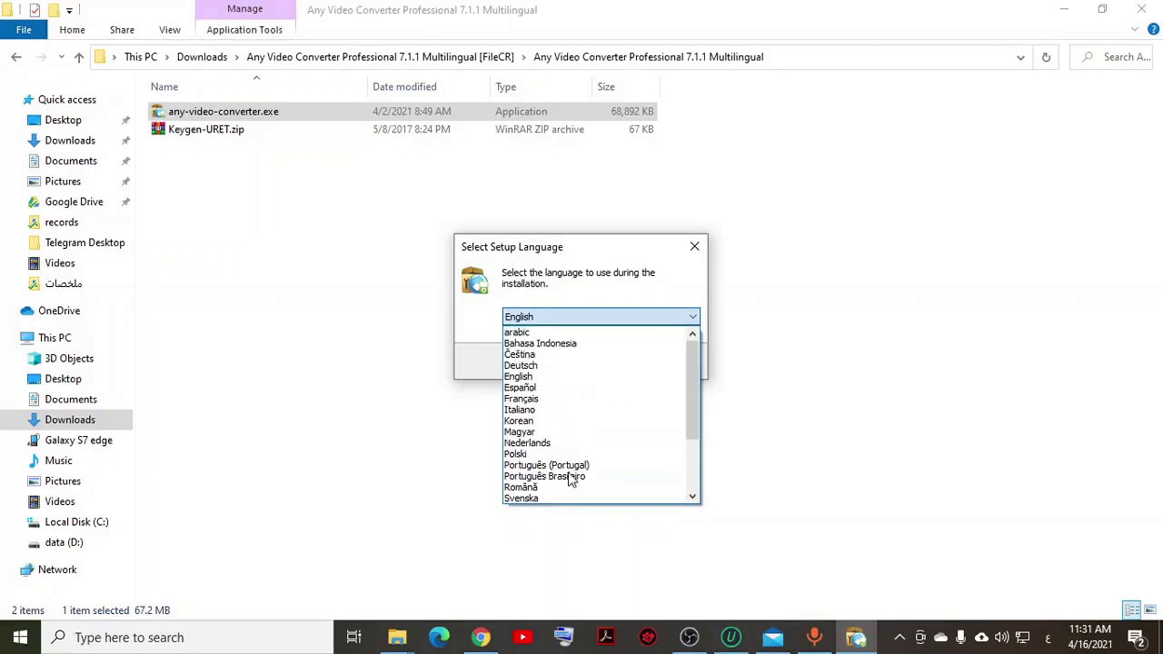
click(534, 334)
click(527, 318)
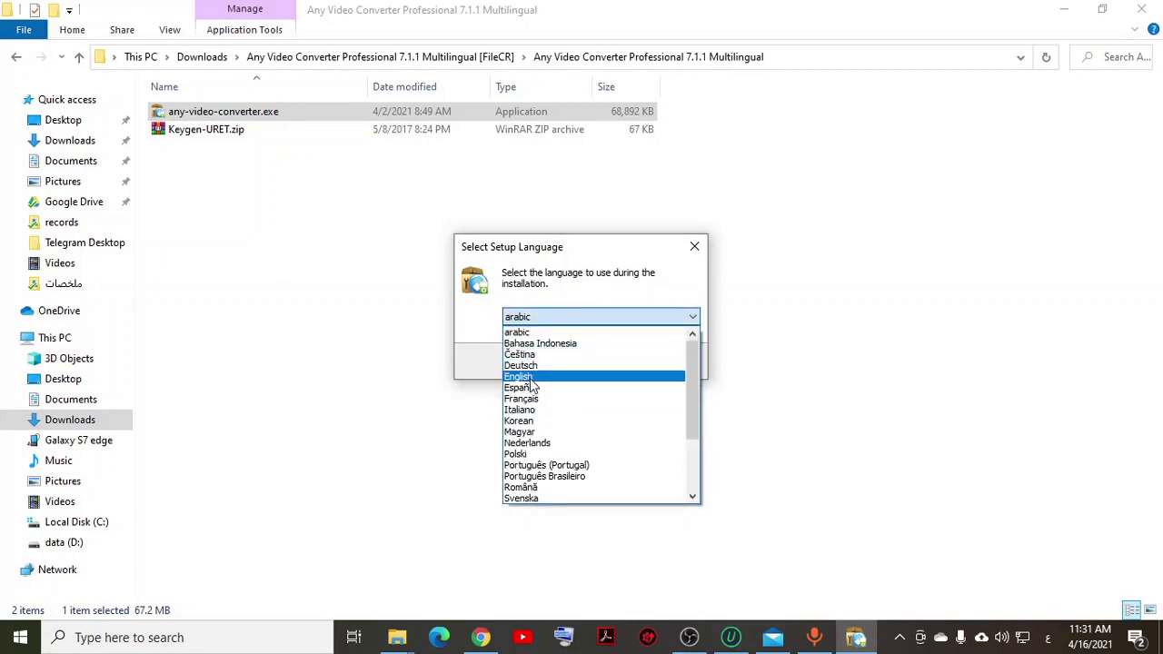
click(531, 377)
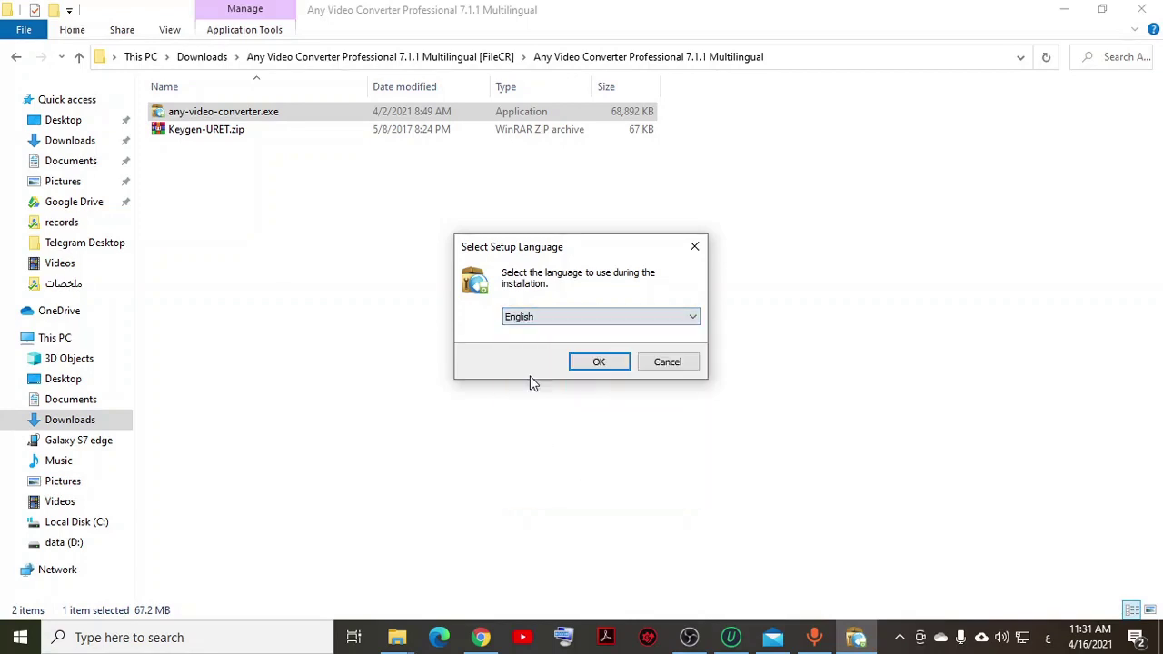
click(599, 361)
Step: Accept the licence agreement and continue to the install destination page
click(469, 405)
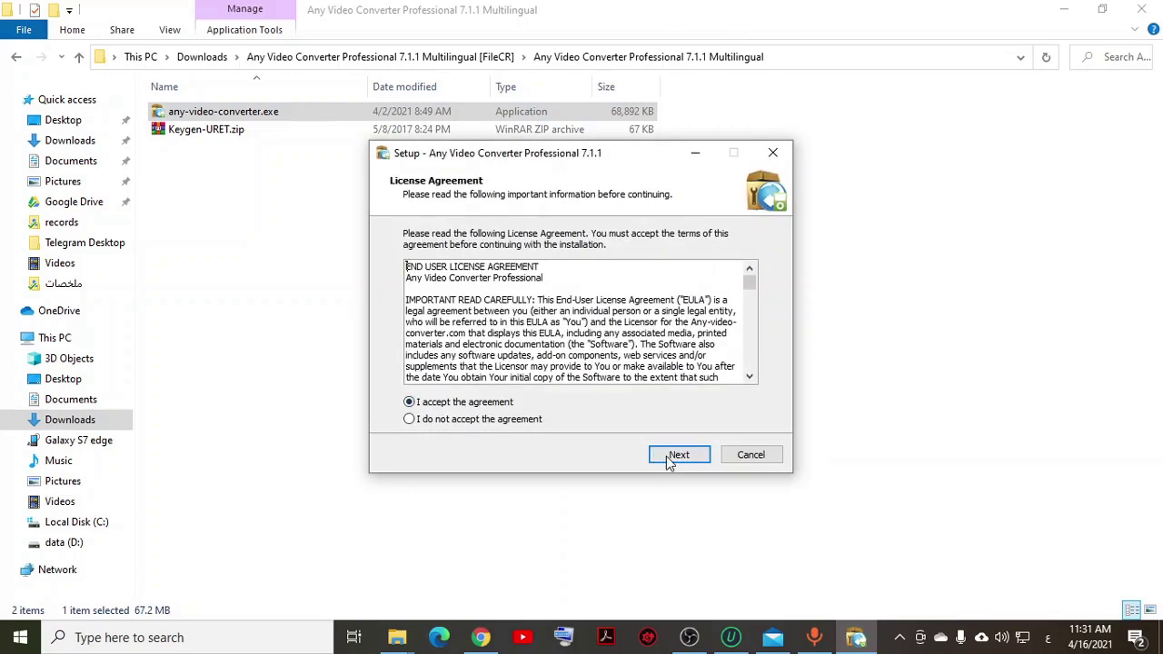
click(675, 456)
click(591, 451)
click(461, 420)
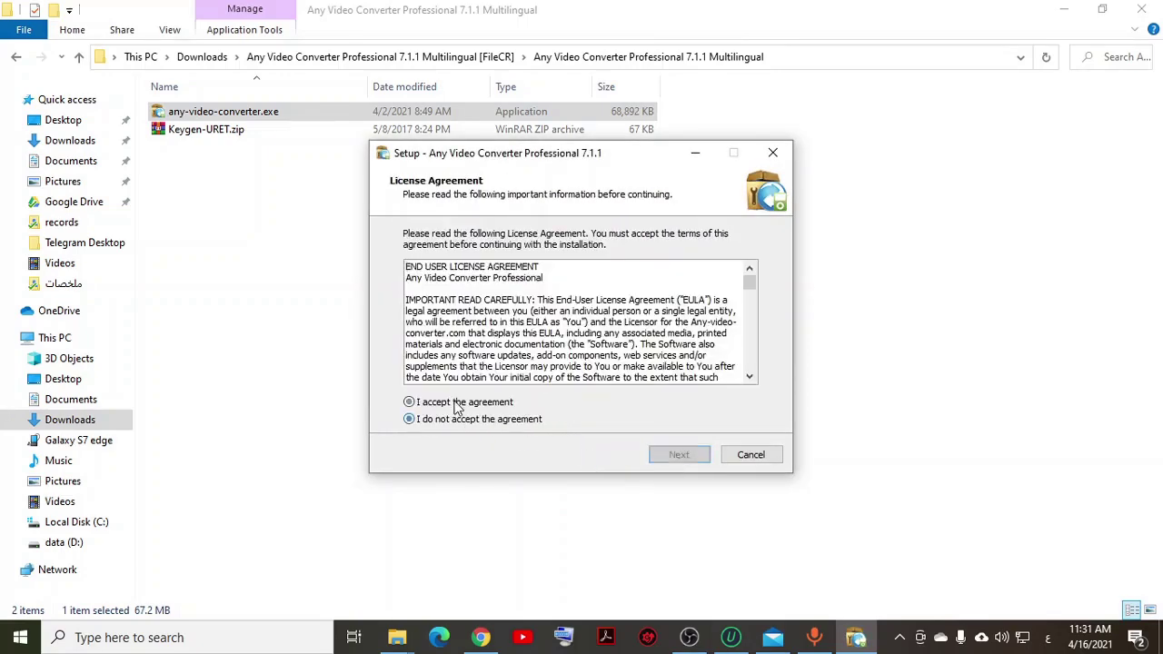
click(454, 406)
click(453, 419)
click(498, 403)
click(692, 458)
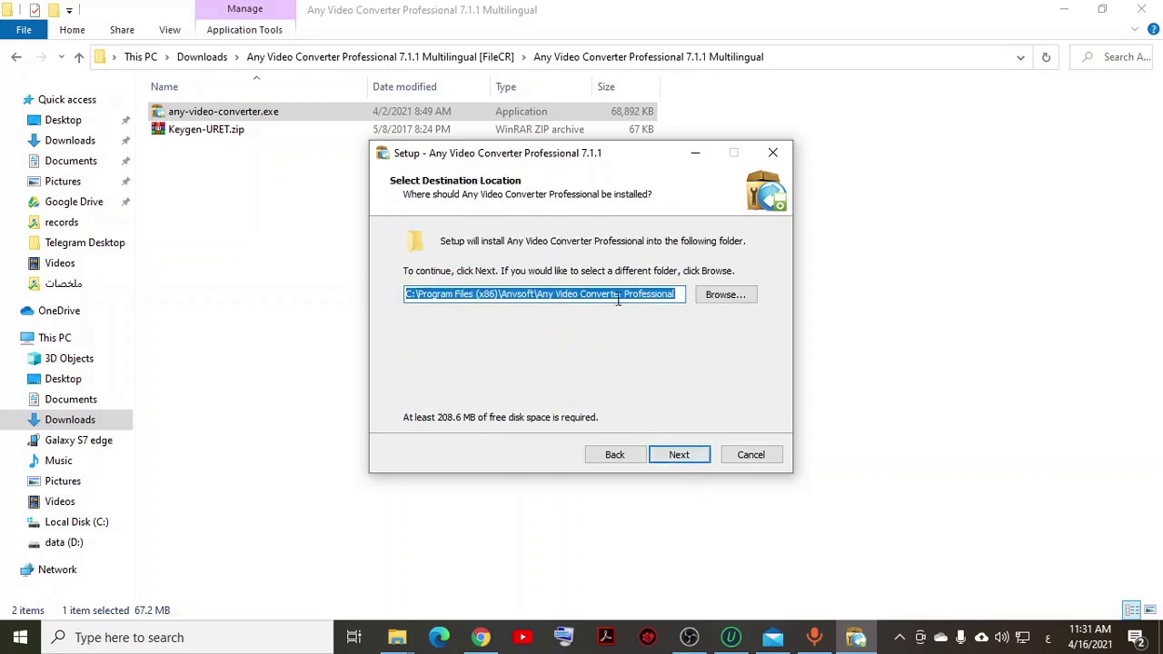
Step: Keep the default install folder, Start Menu folder and desktop shortcut, then start installing
click(696, 455)
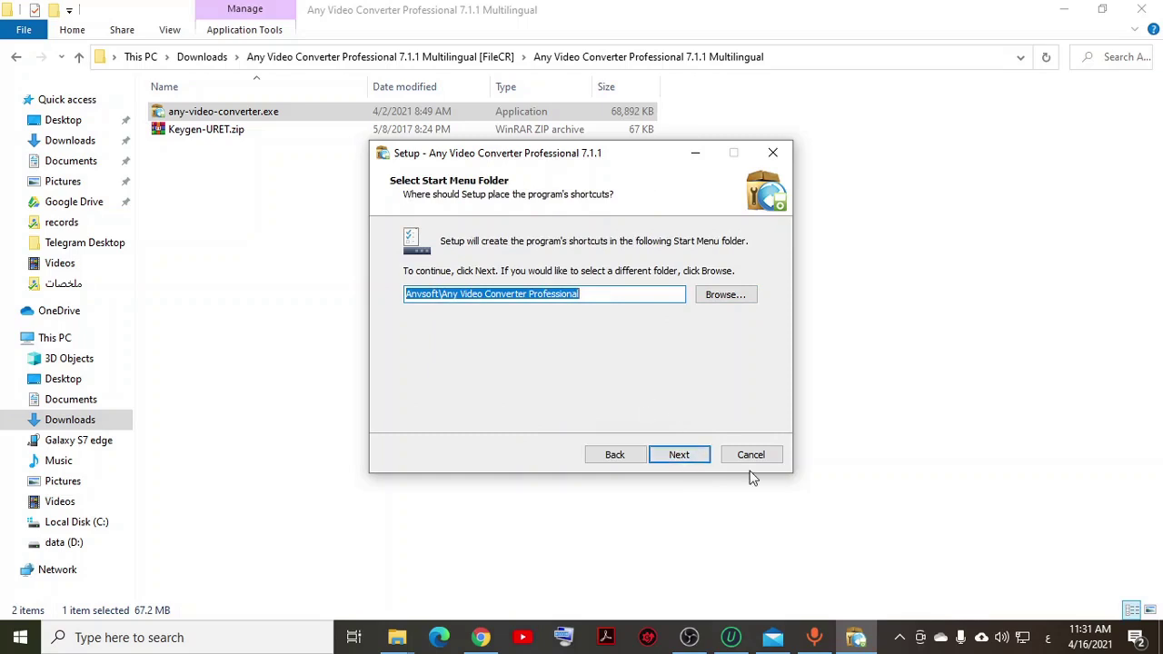
click(689, 461)
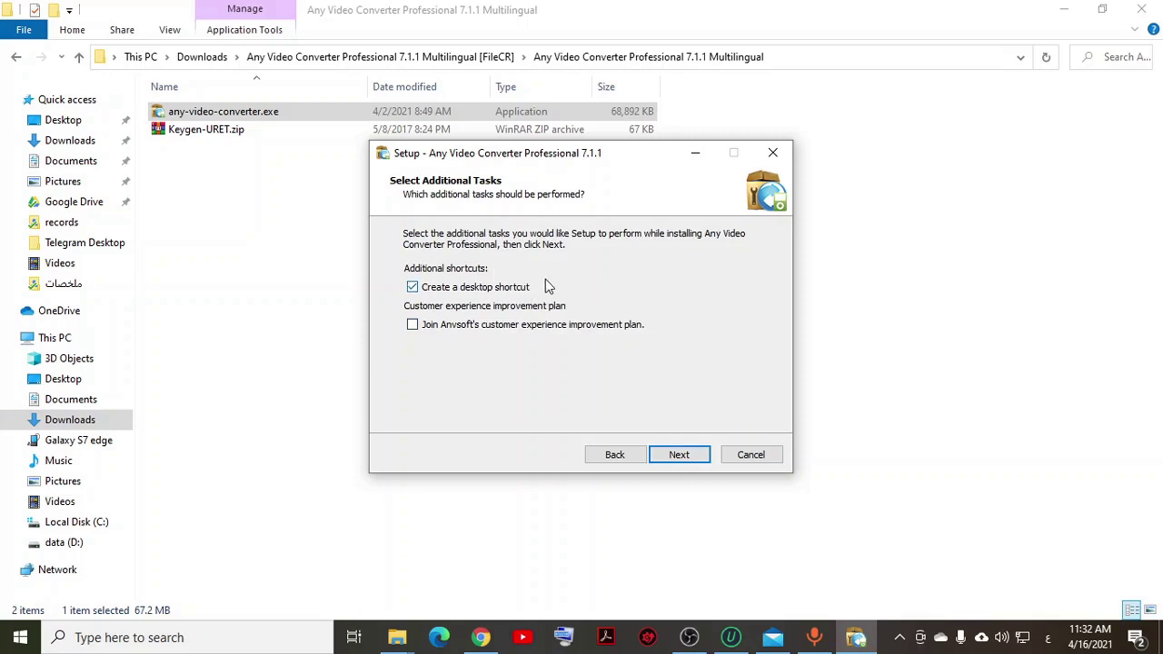
click(688, 455)
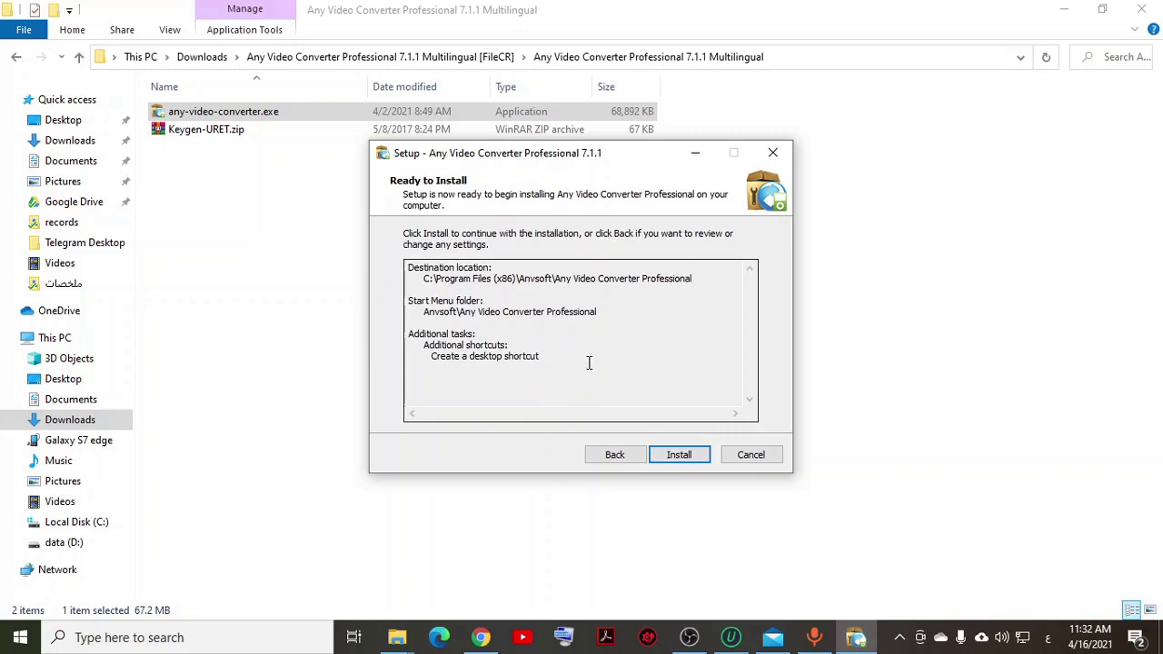
click(680, 455)
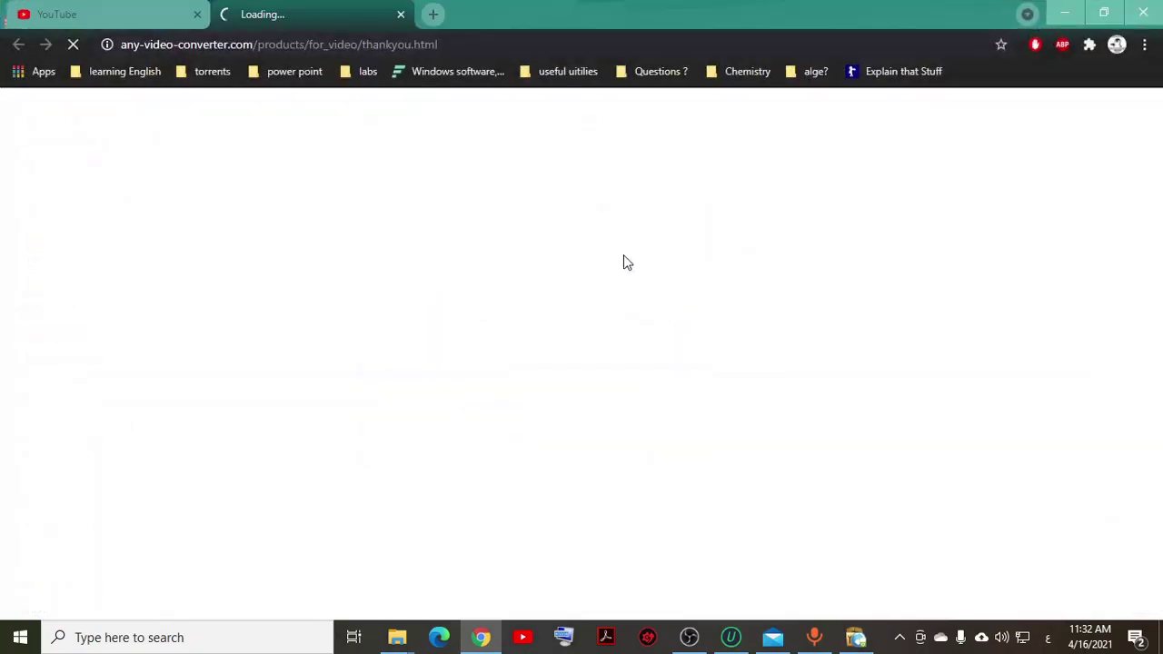
Step: Close the thank-you browser page, finish setup with Launch ticked, and dismiss the error 740 message
click(396, 14)
click(1065, 12)
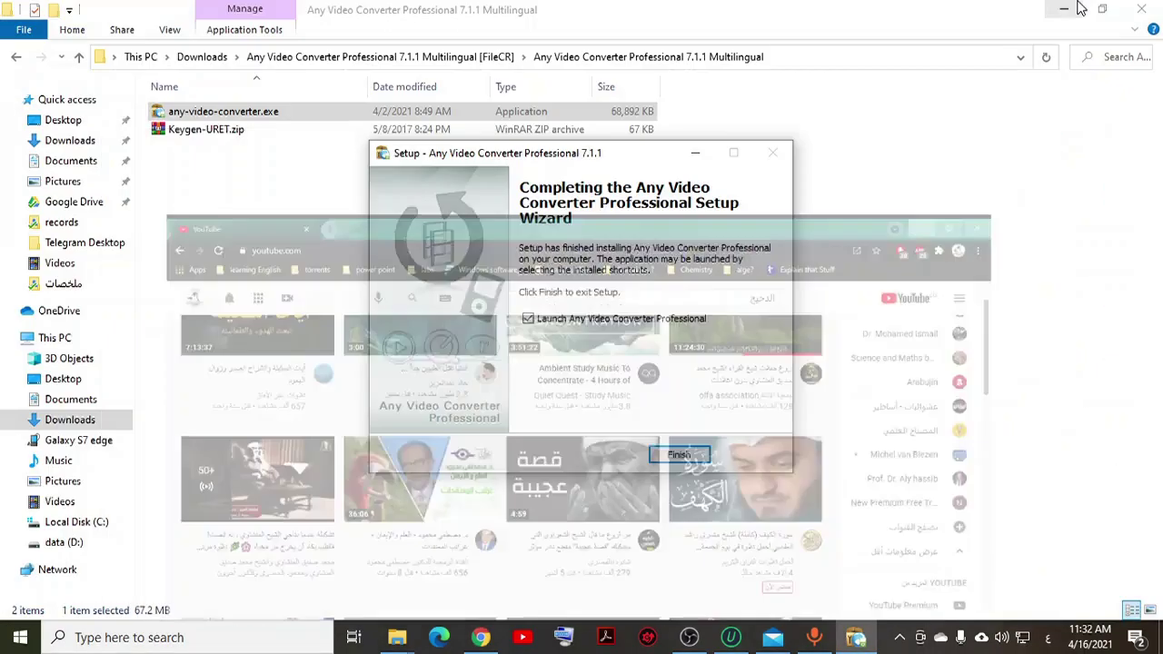
click(567, 320)
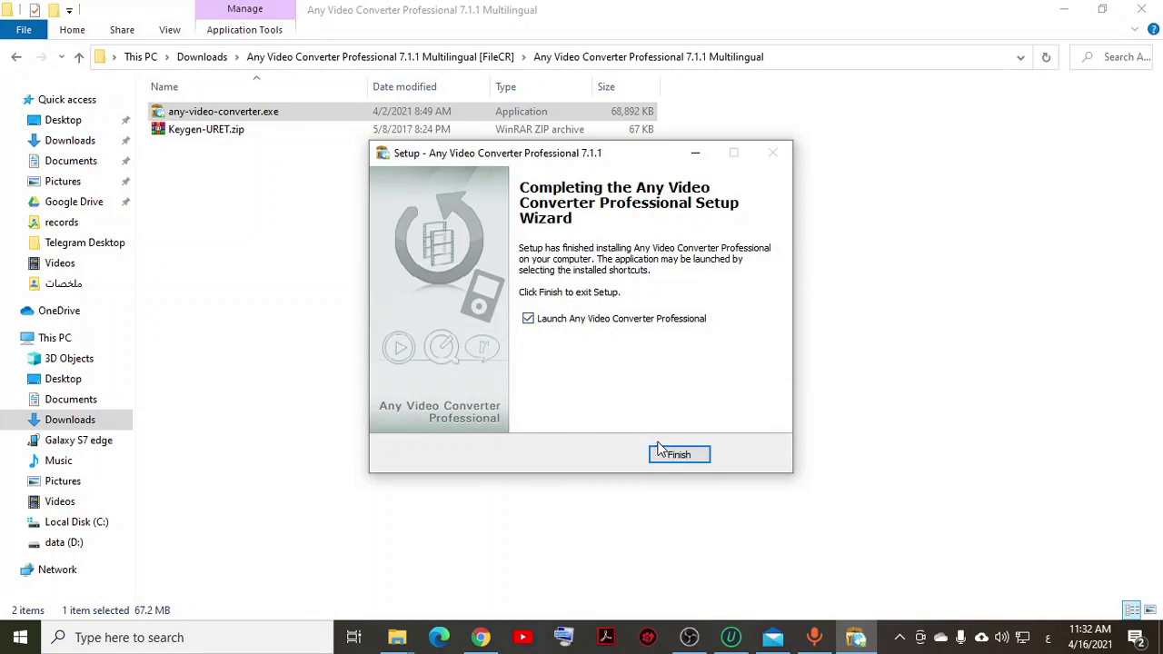
click(678, 457)
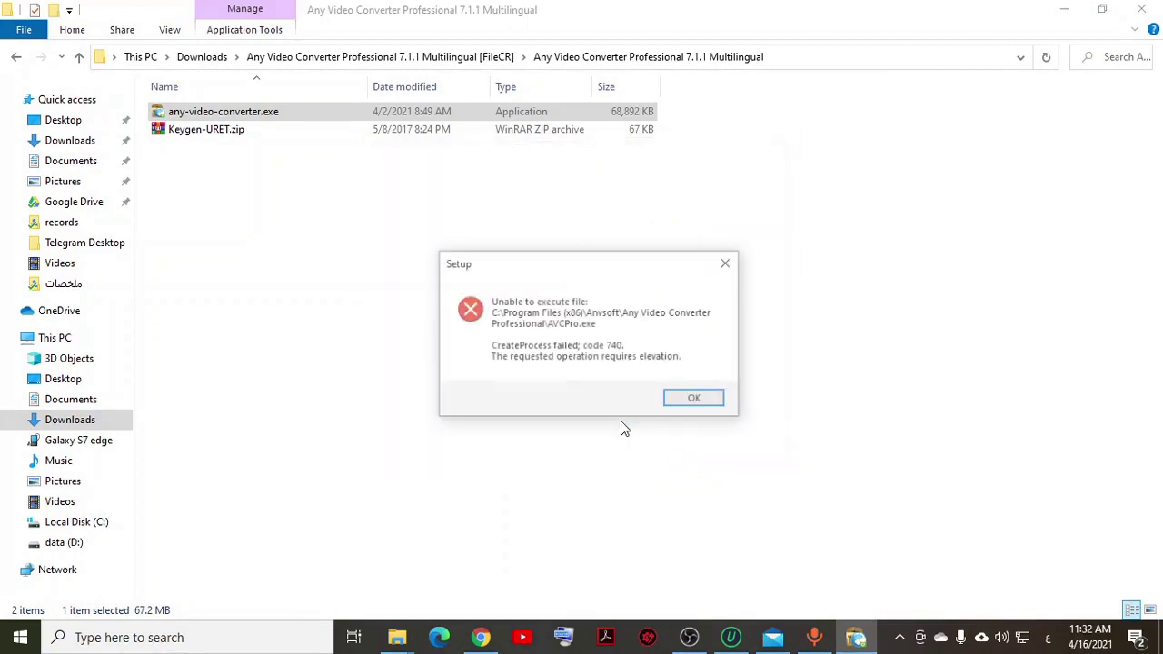
click(689, 400)
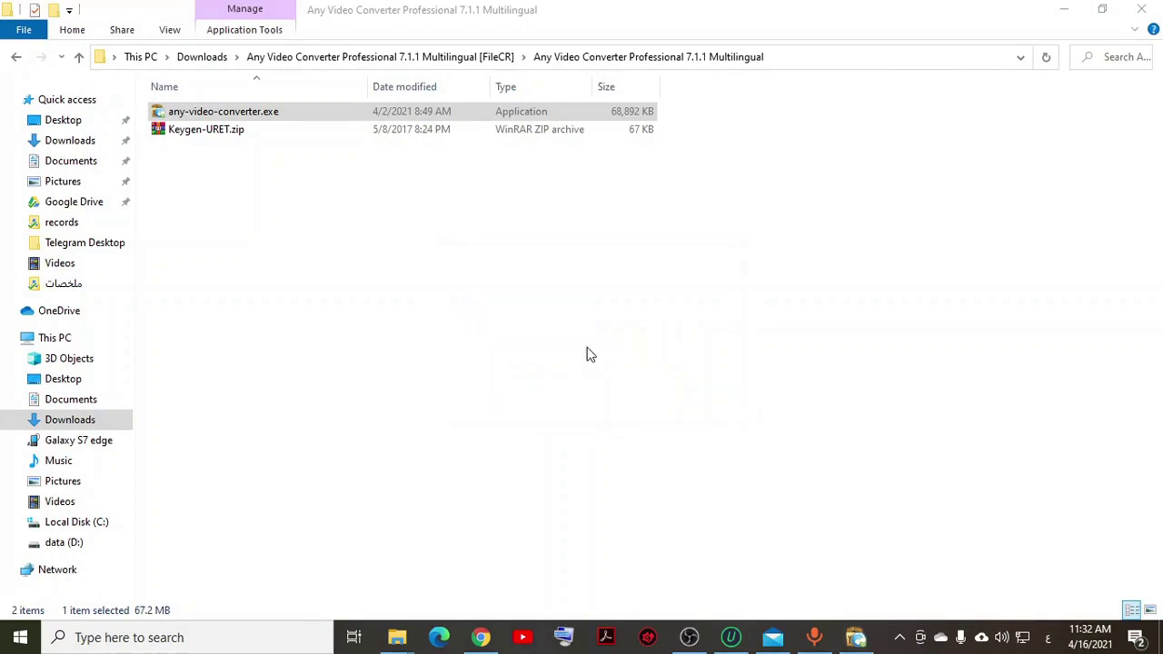
Step: Move the Date modified column after Type, restore the Explorer window, and select Keygen-URET.zip
click(350, 245)
drag(423, 87, 546, 86)
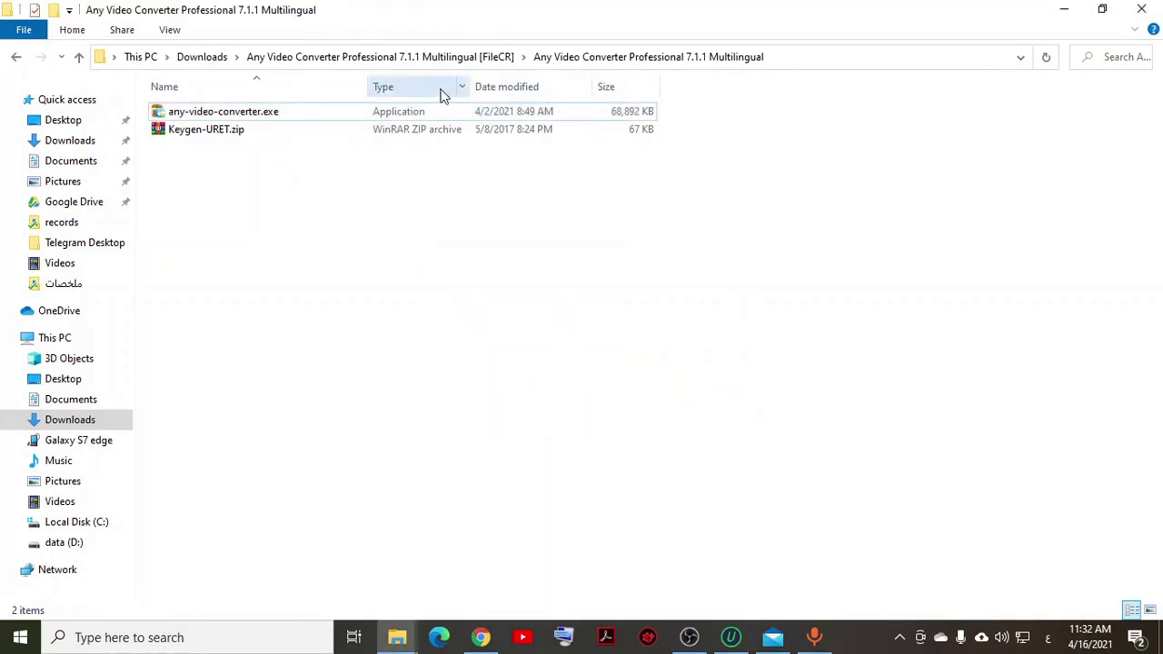
drag(379, 13, 723, 77)
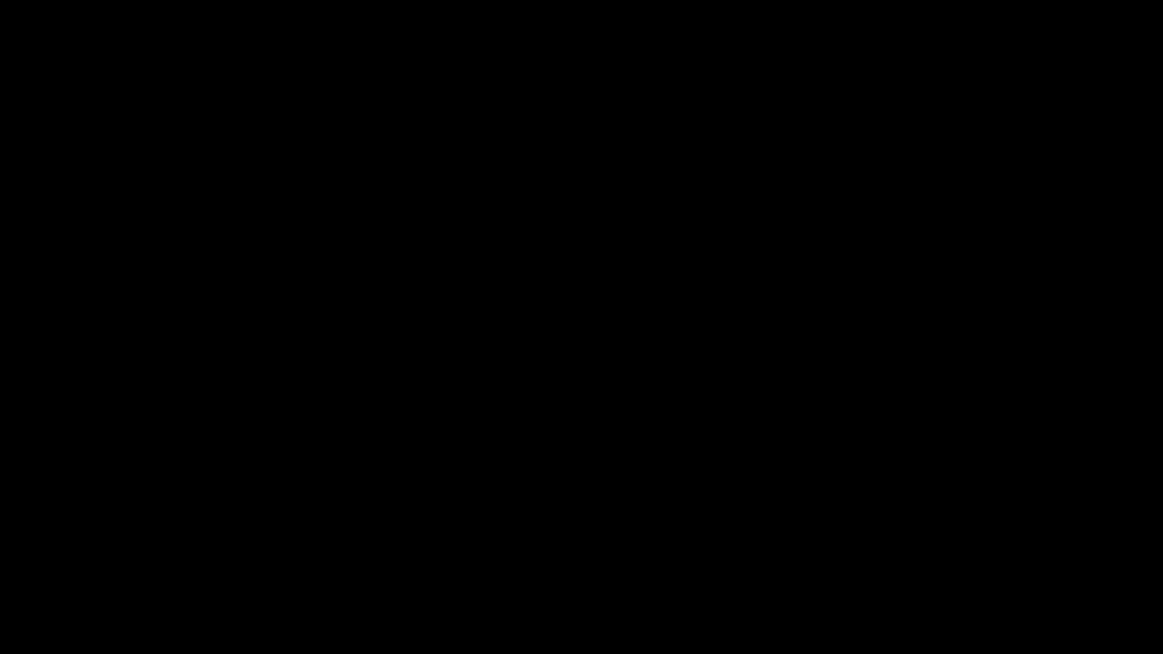
click(706, 217)
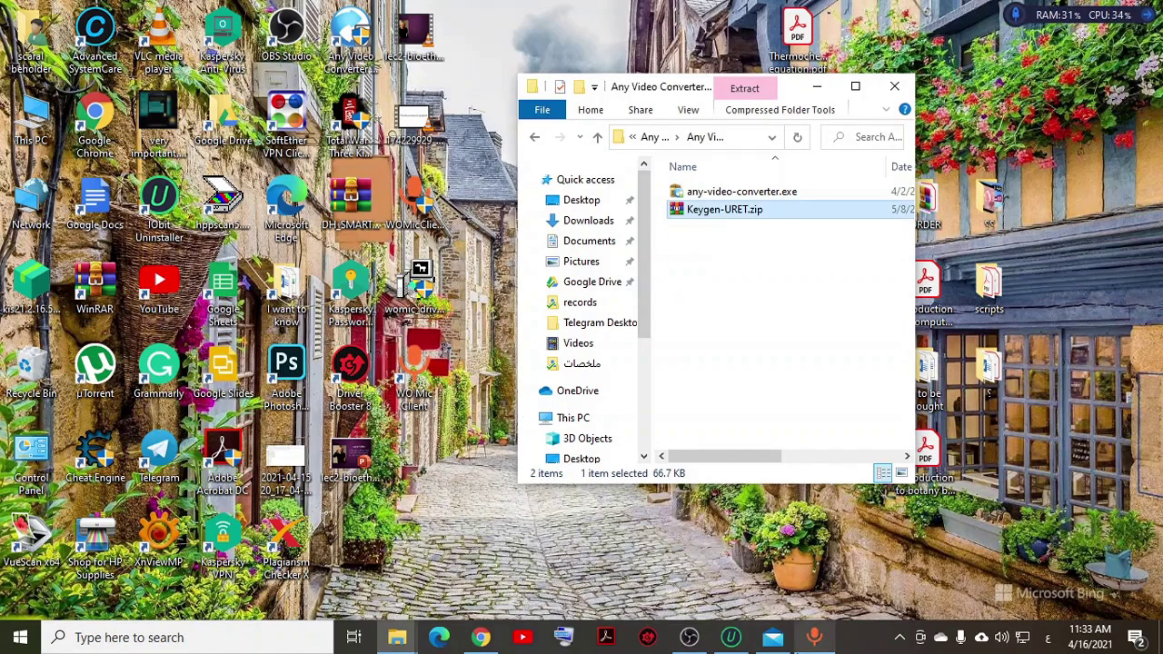
mouse_move(863, 638)
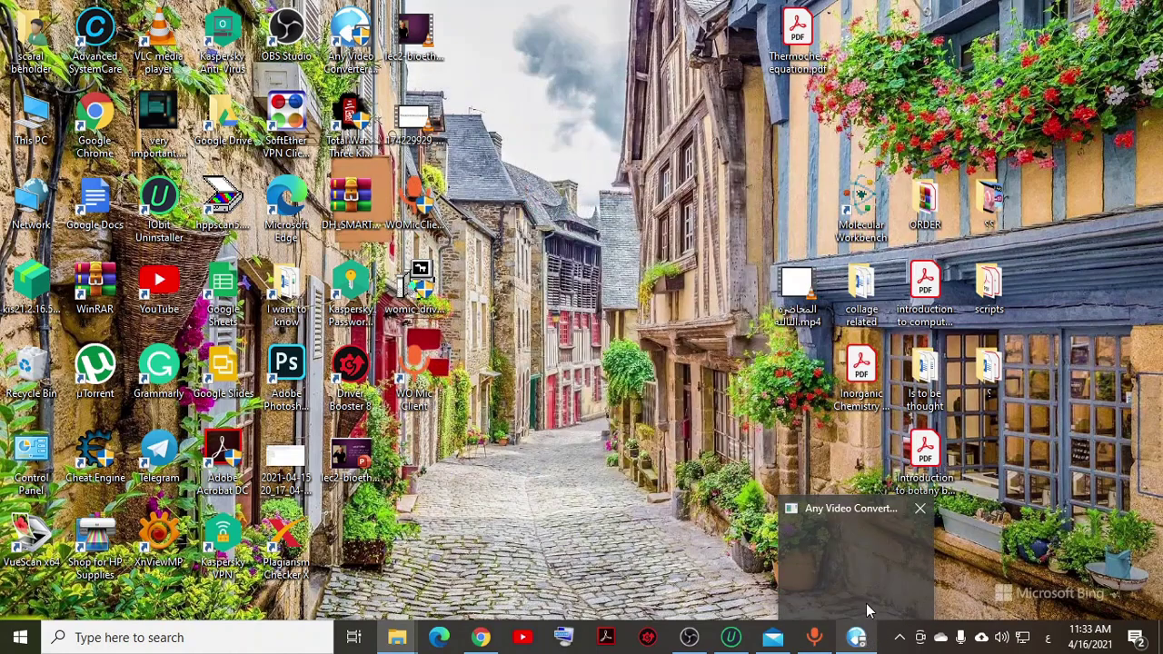
Step: Bring the Any Video Converter main window forward, then return to the Explorer folder with Keygen-URET.zip
click(798, 565)
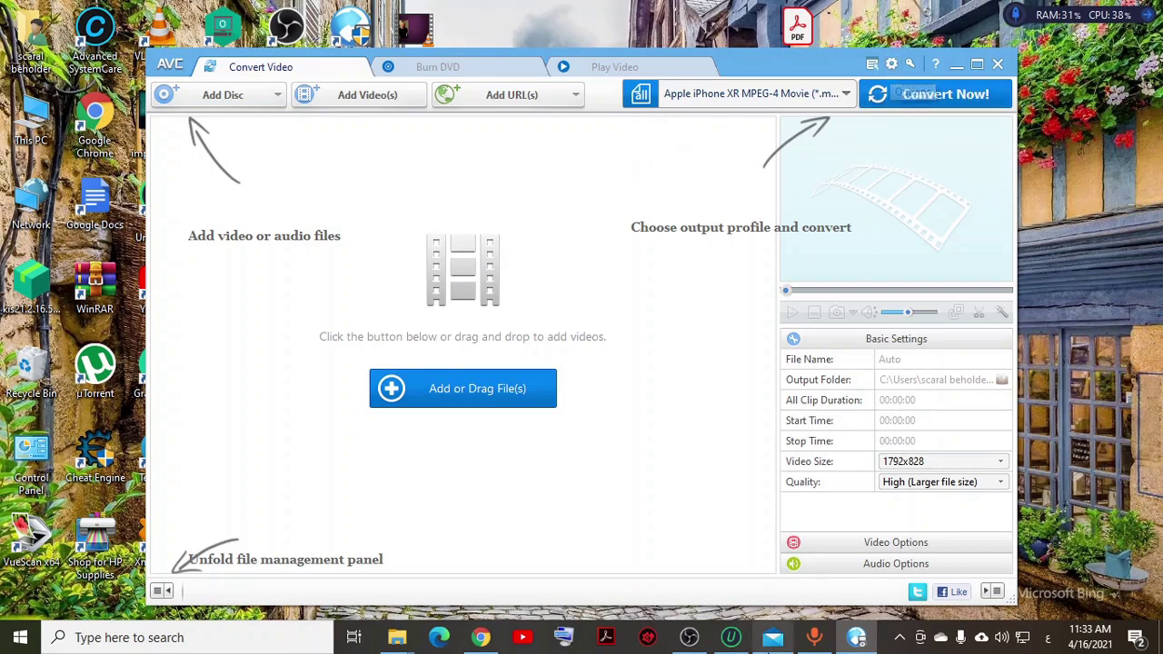
mouse_move(751, 633)
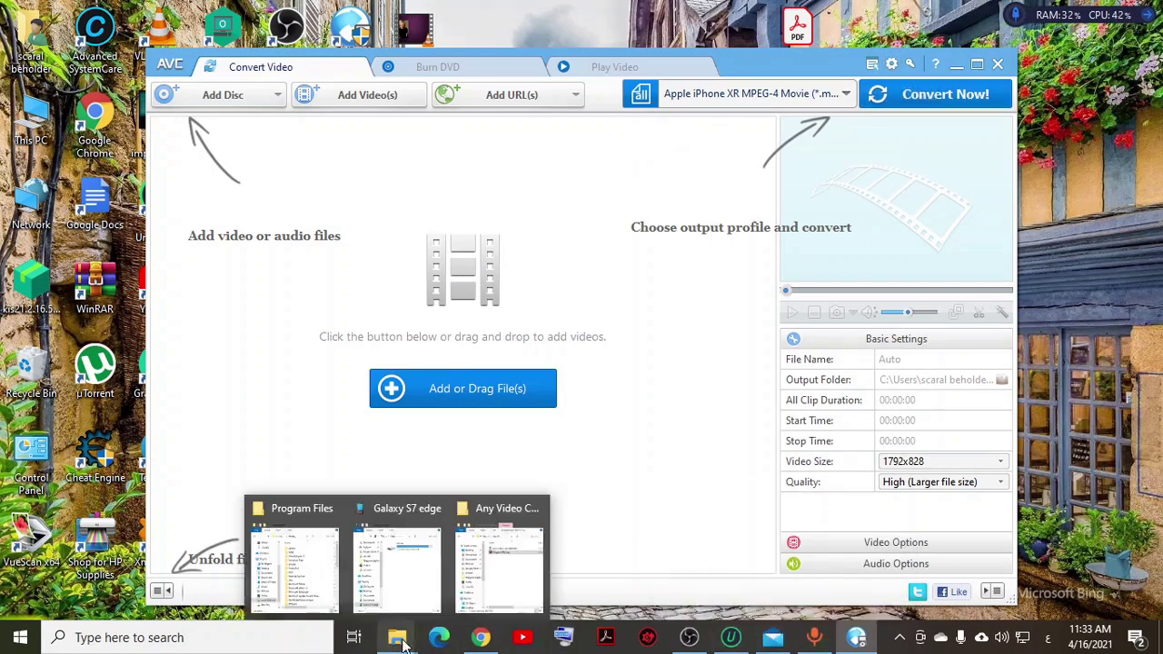
click(480, 563)
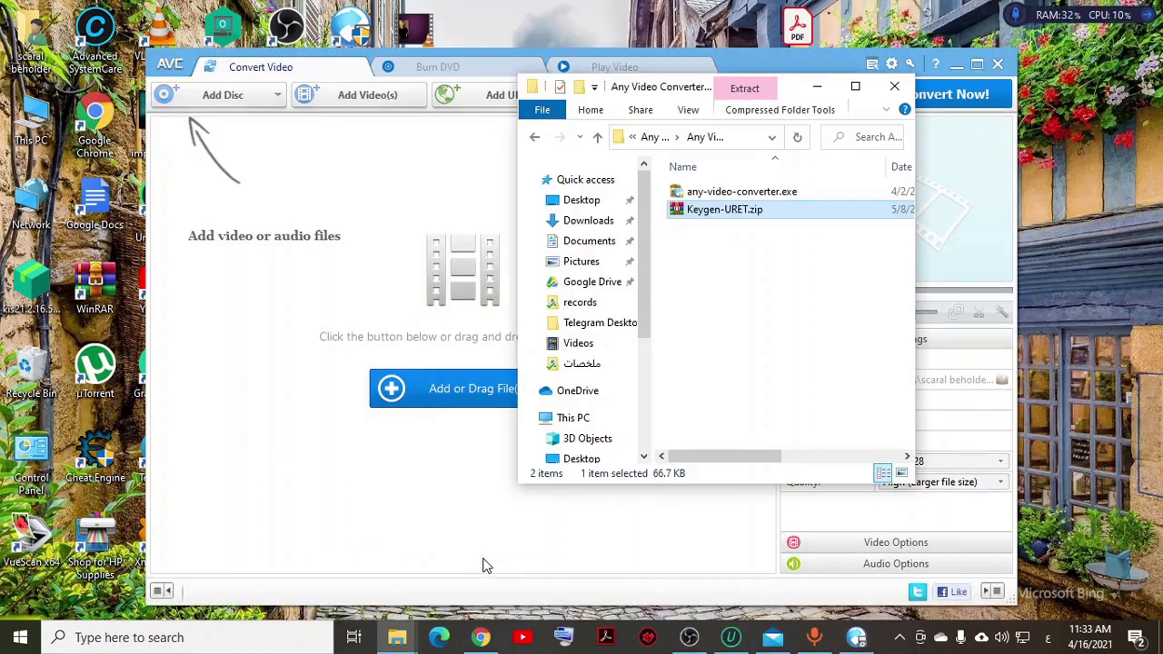
Step: Extract Keygen-URET.zip with WinRAR and open the new Keygen-URET folder
right_click(711, 212)
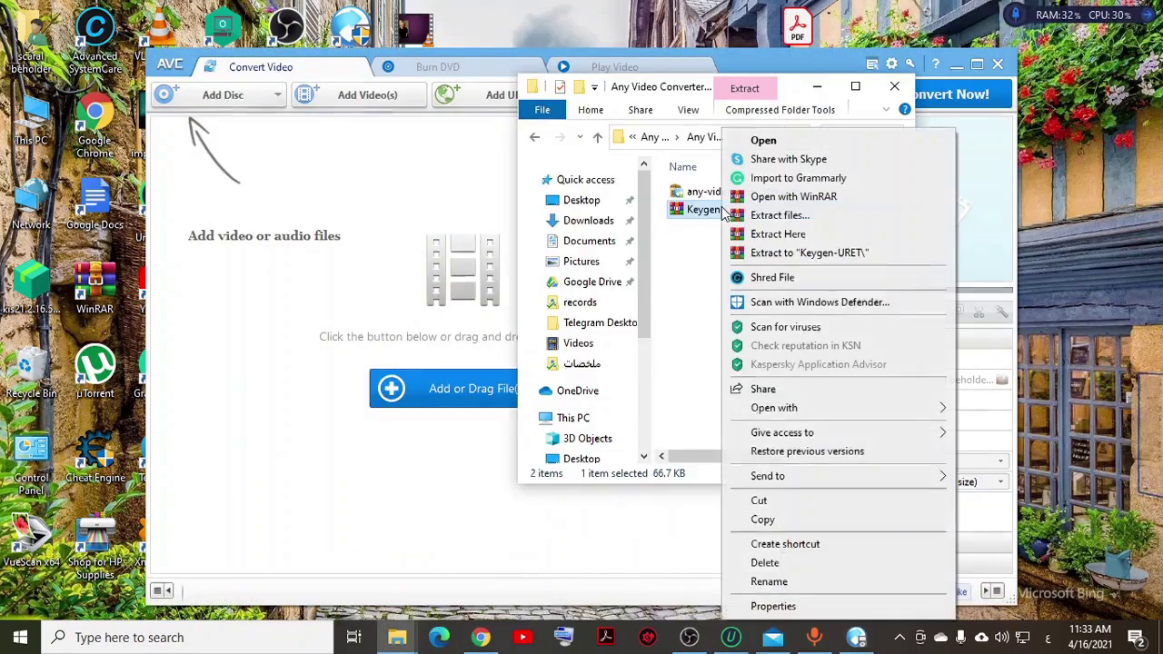
click(743, 217)
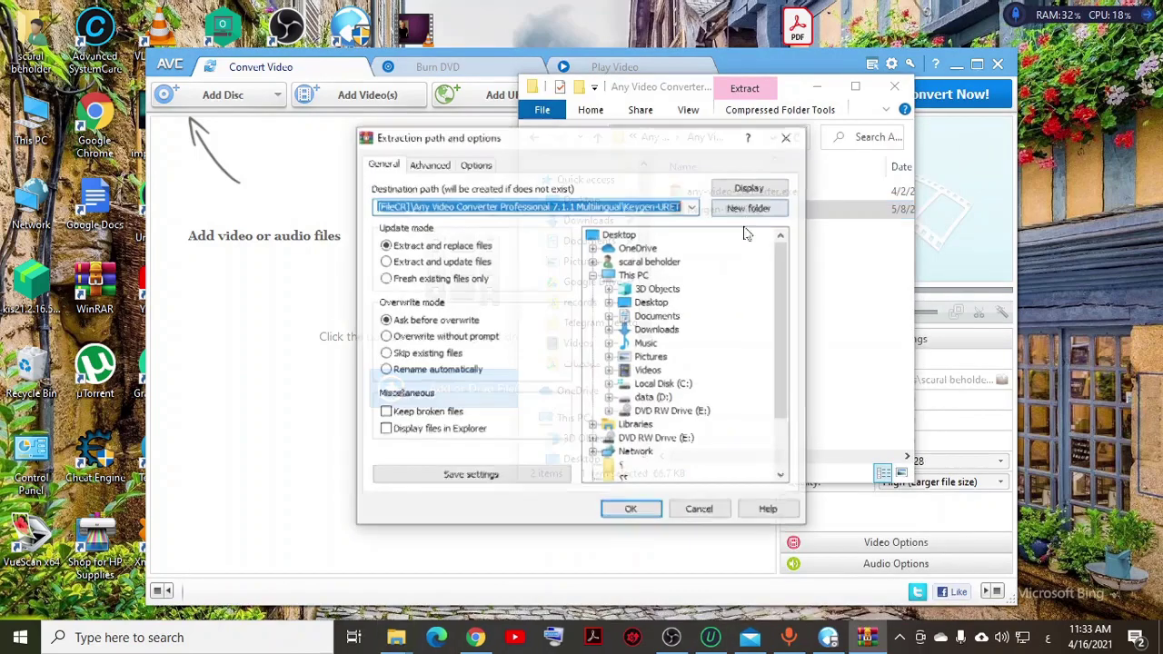
click(631, 509)
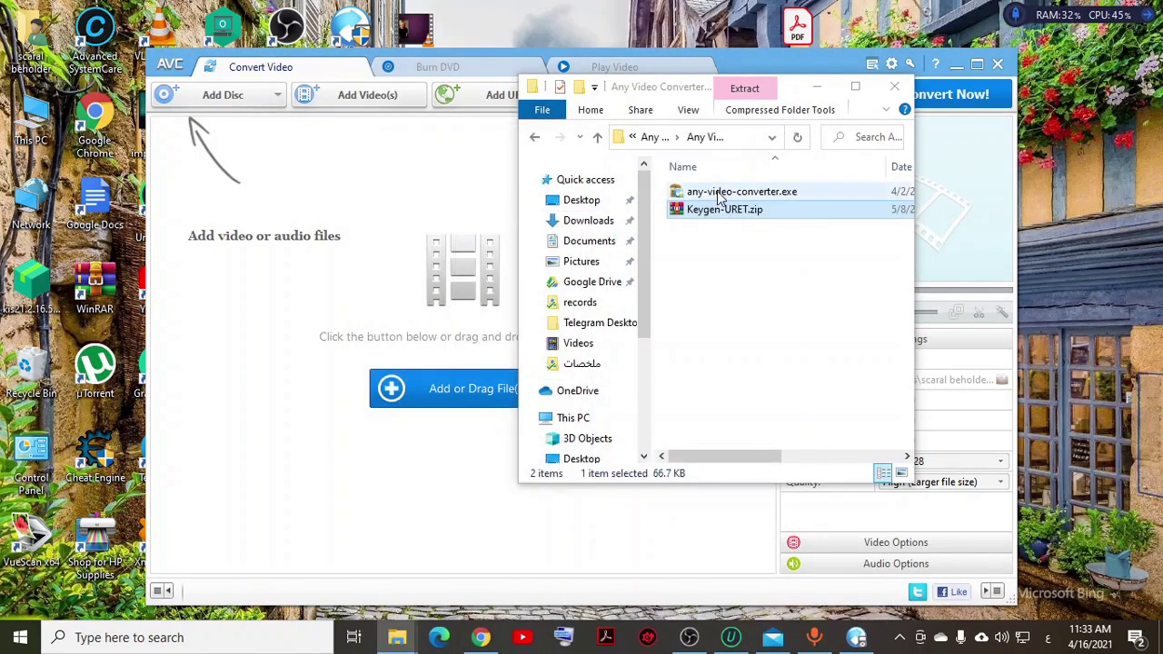
click(718, 193)
double_click(718, 194)
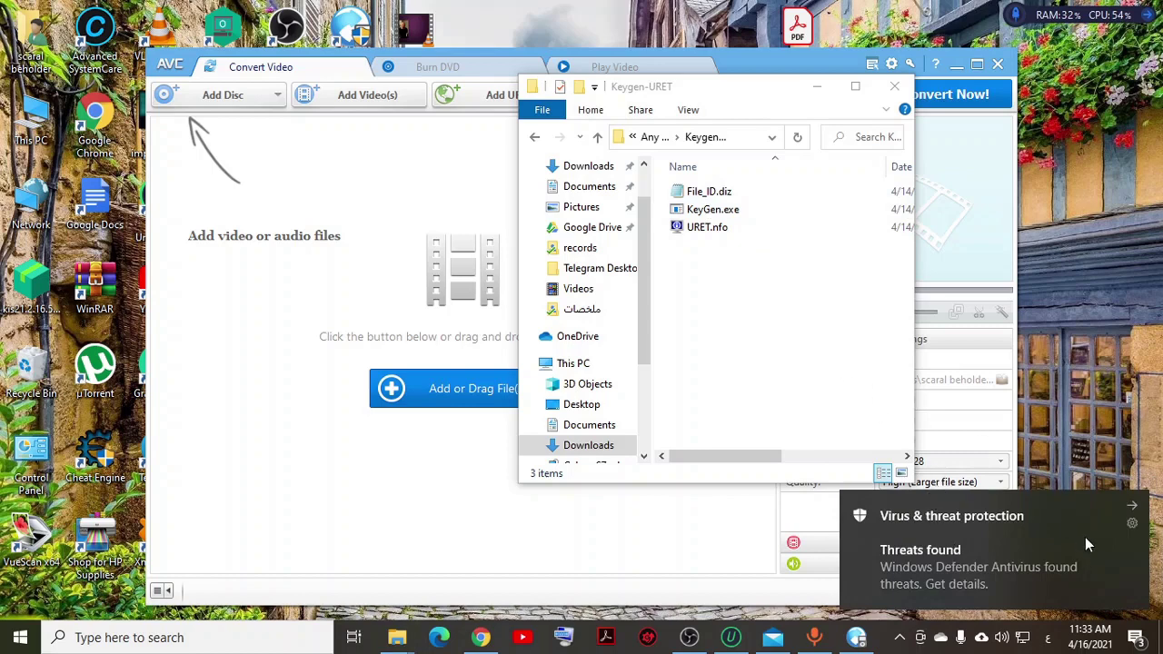
click(1133, 524)
Step: Dismiss the notification menu and bring the Any Video Converter window forward, shifted up and right
key(Escape)
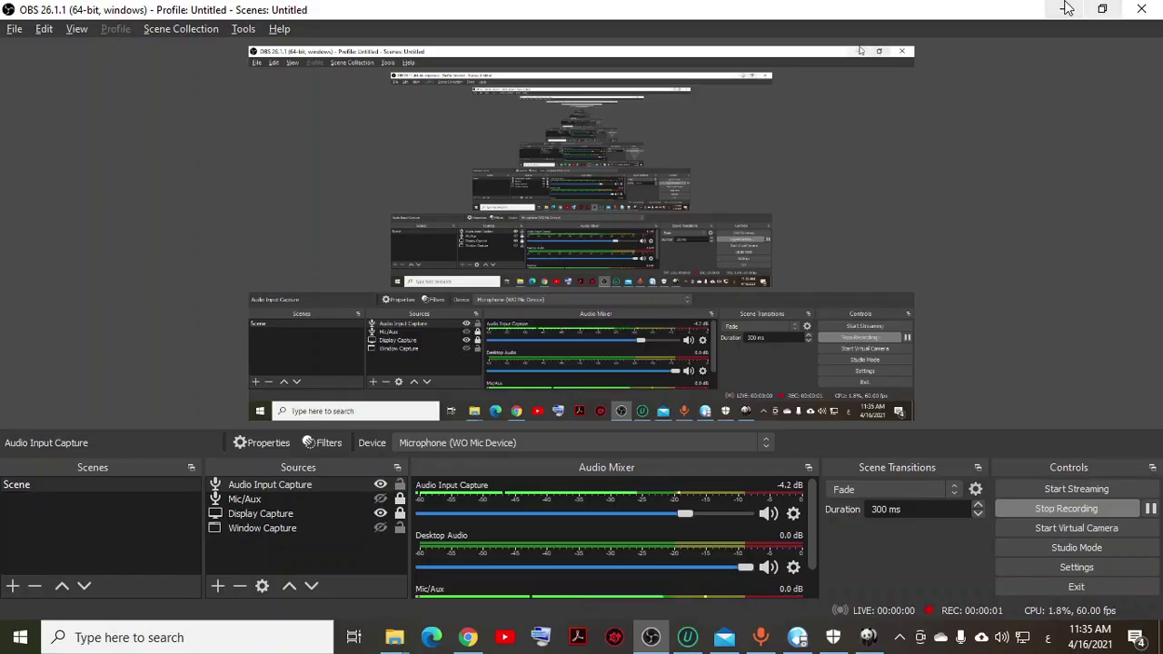
click(1063, 9)
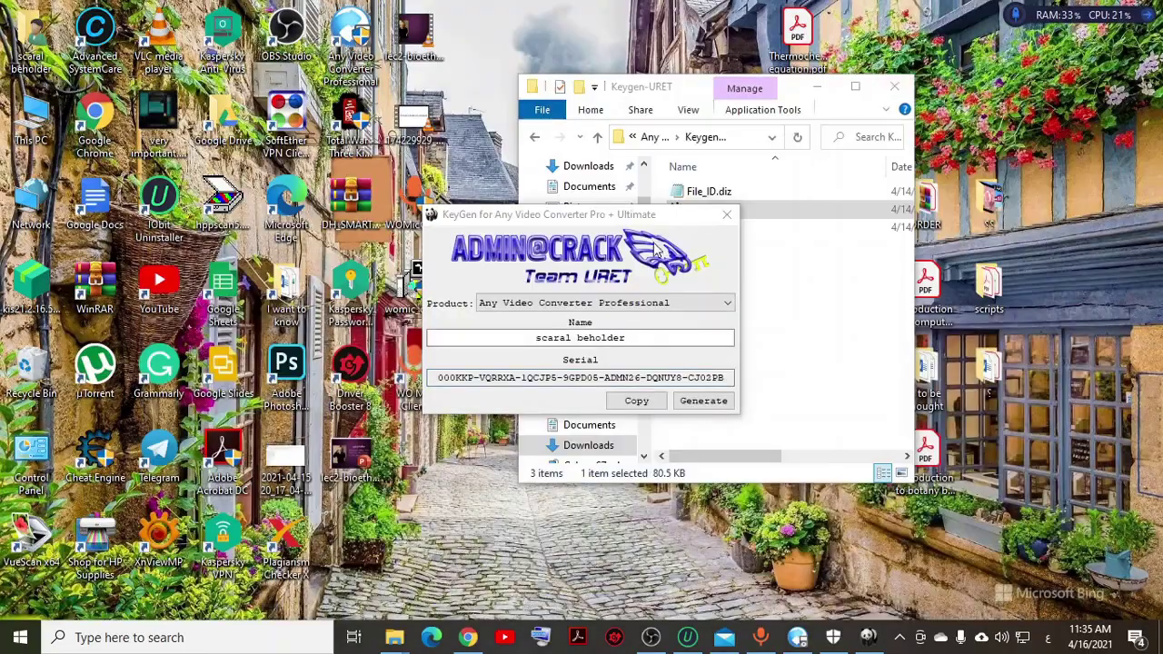
mouse_move(797, 637)
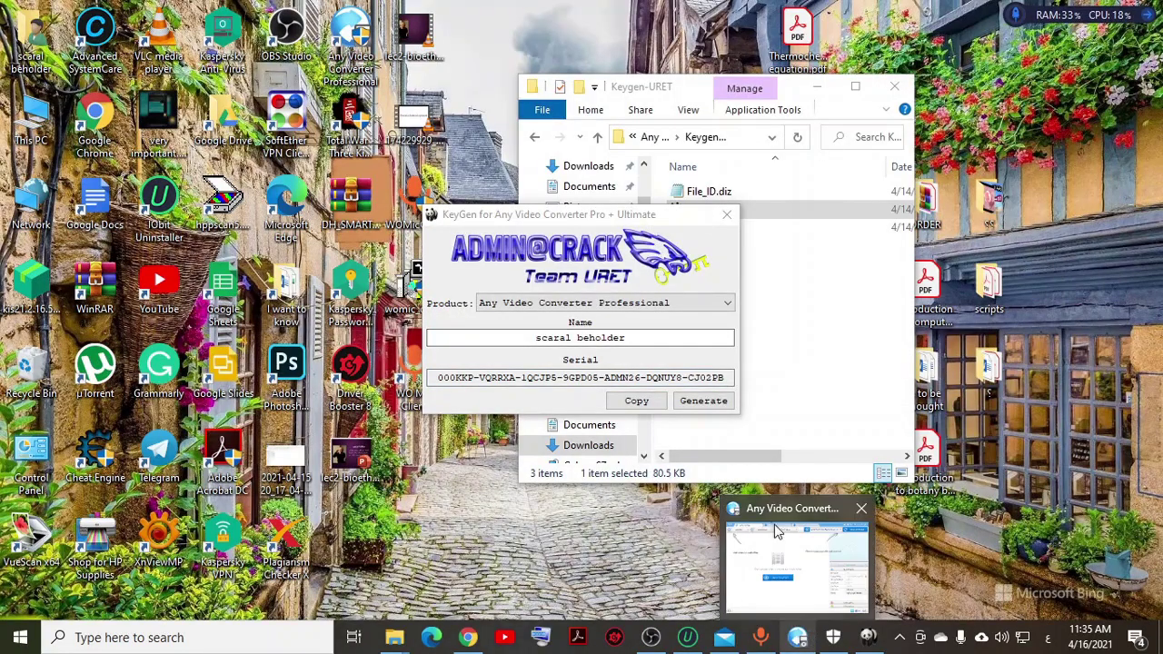
click(796, 571)
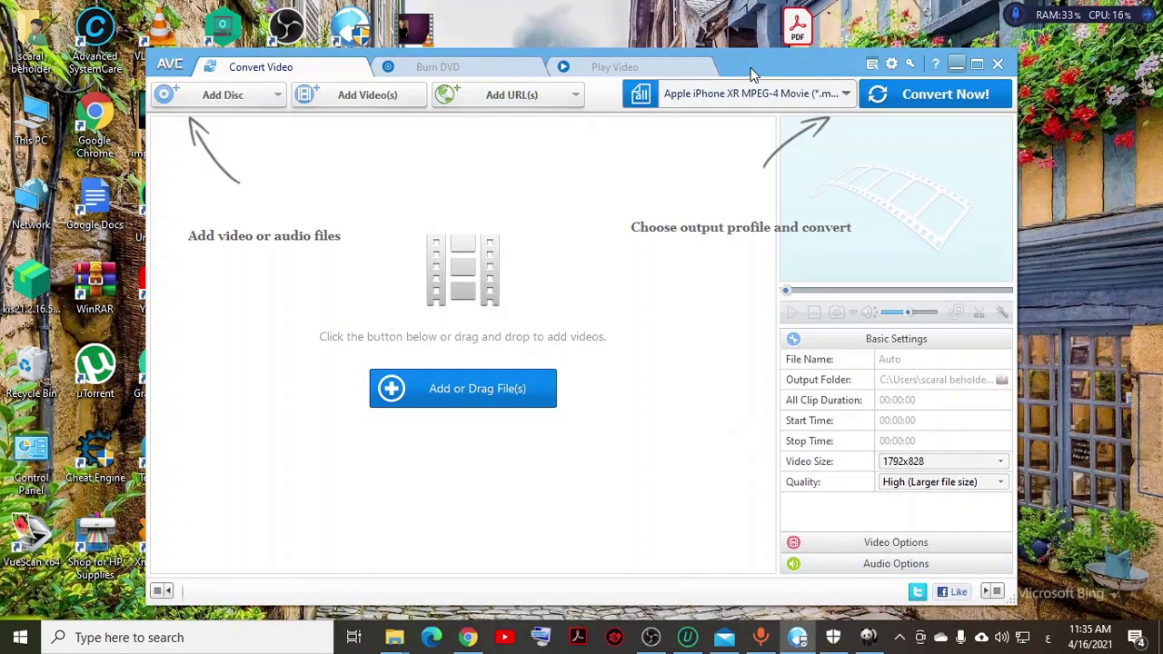
drag(751, 74, 851, 311)
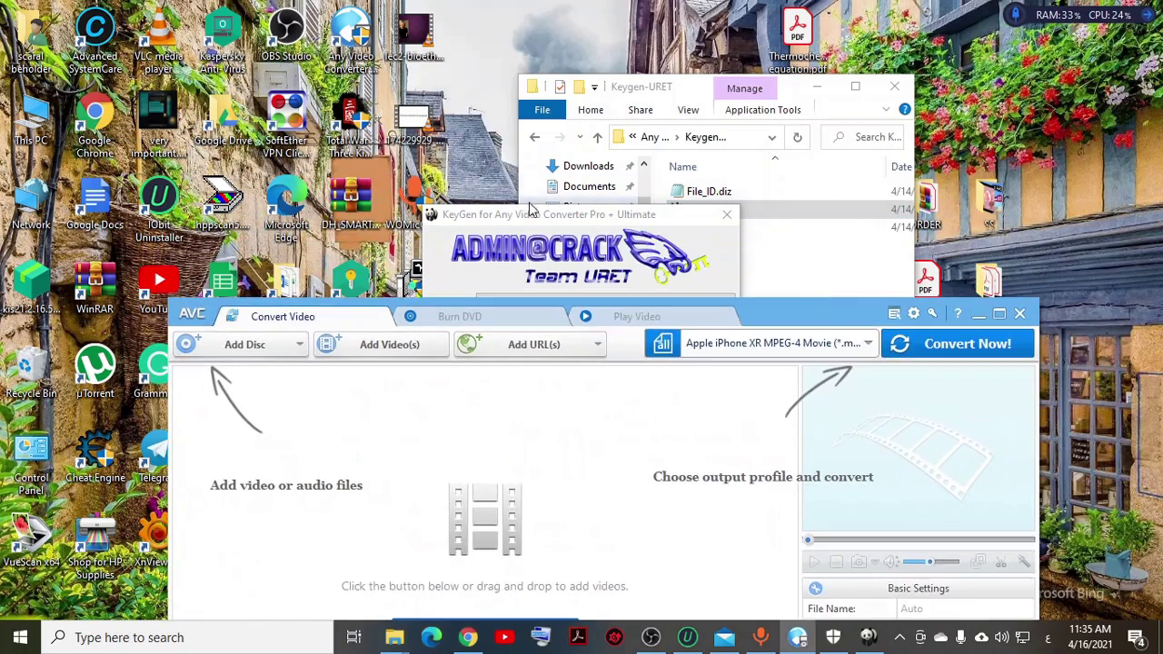
Step: Browse the converter's Options tabs (Subtitles, Misc., Online Video, Audio, Video, General), then cancel
click(914, 313)
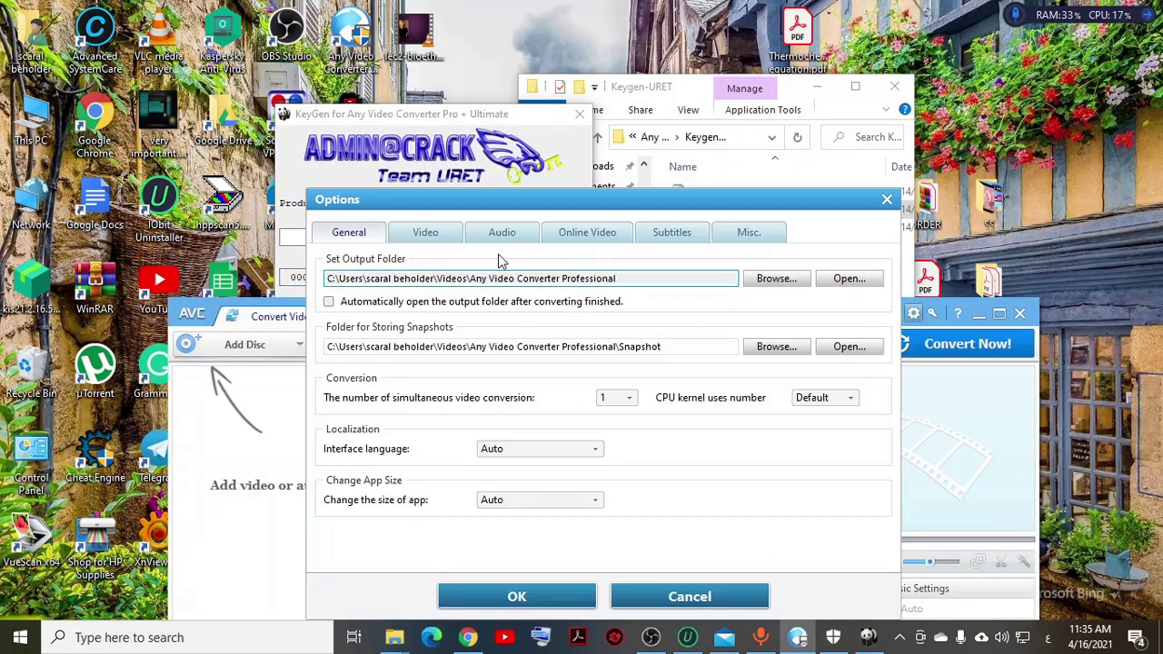
click(686, 242)
click(738, 235)
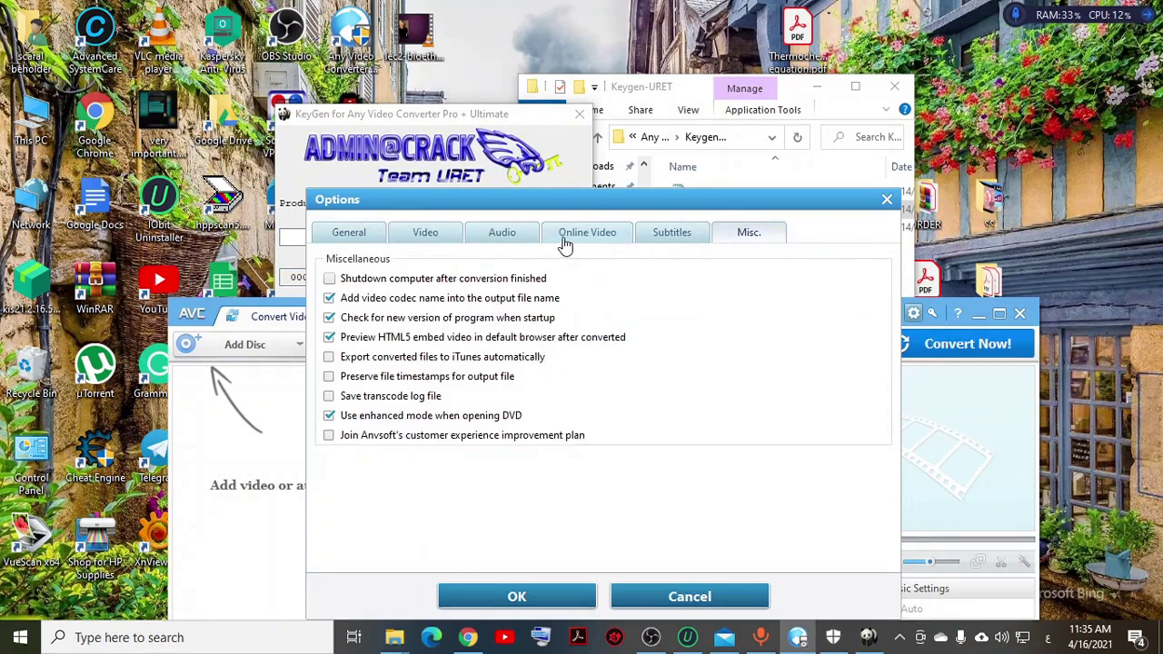
click(565, 241)
click(496, 239)
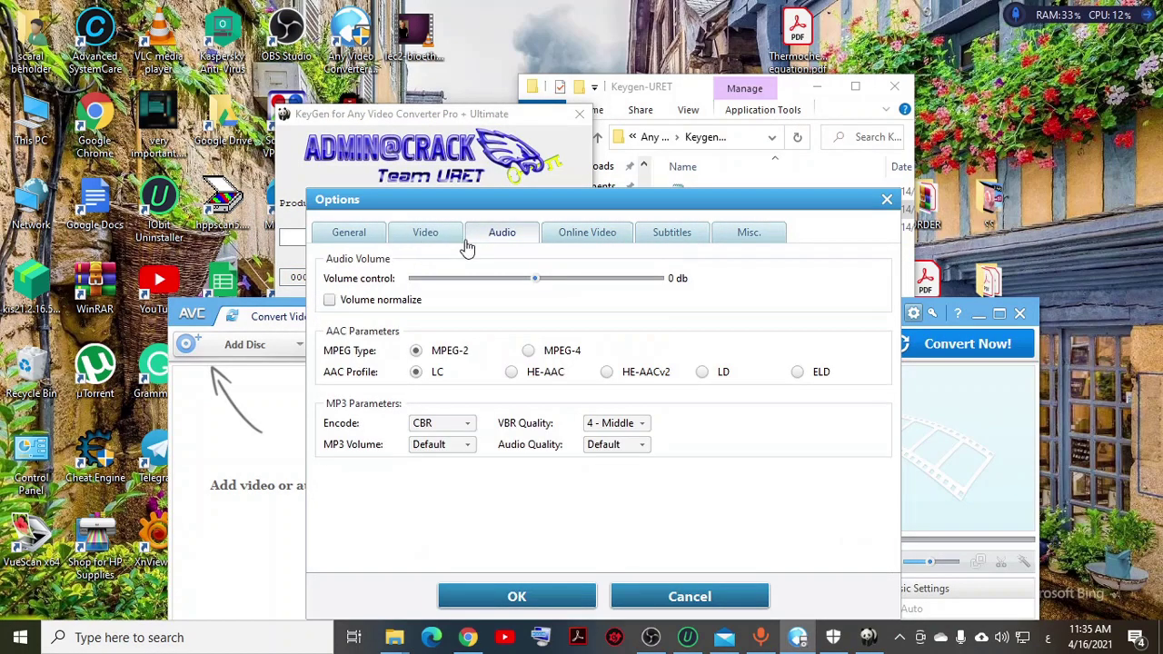
click(427, 243)
click(323, 235)
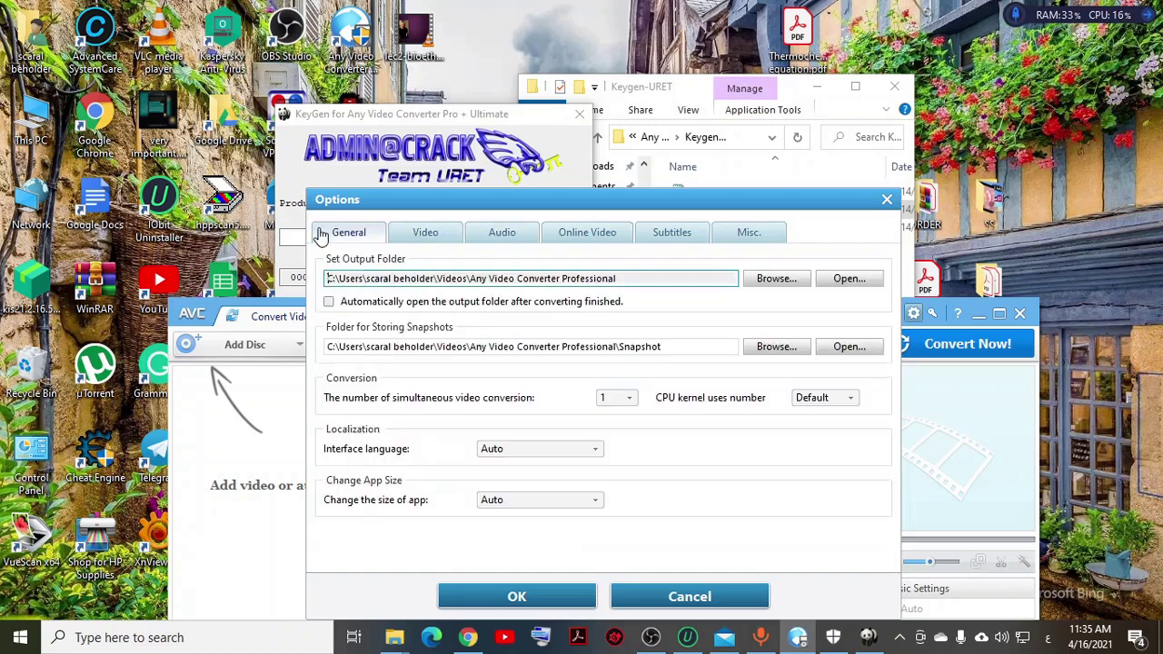
click(688, 595)
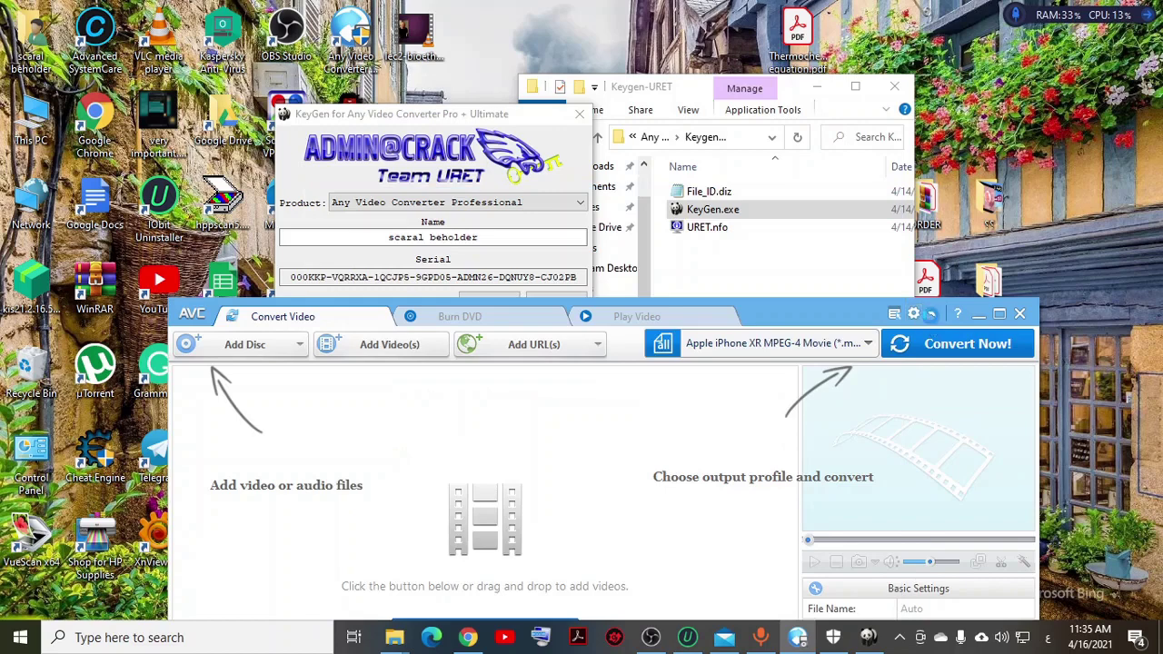
Step: Open the converter's registration form and copy the registrant name from the keygen
click(931, 313)
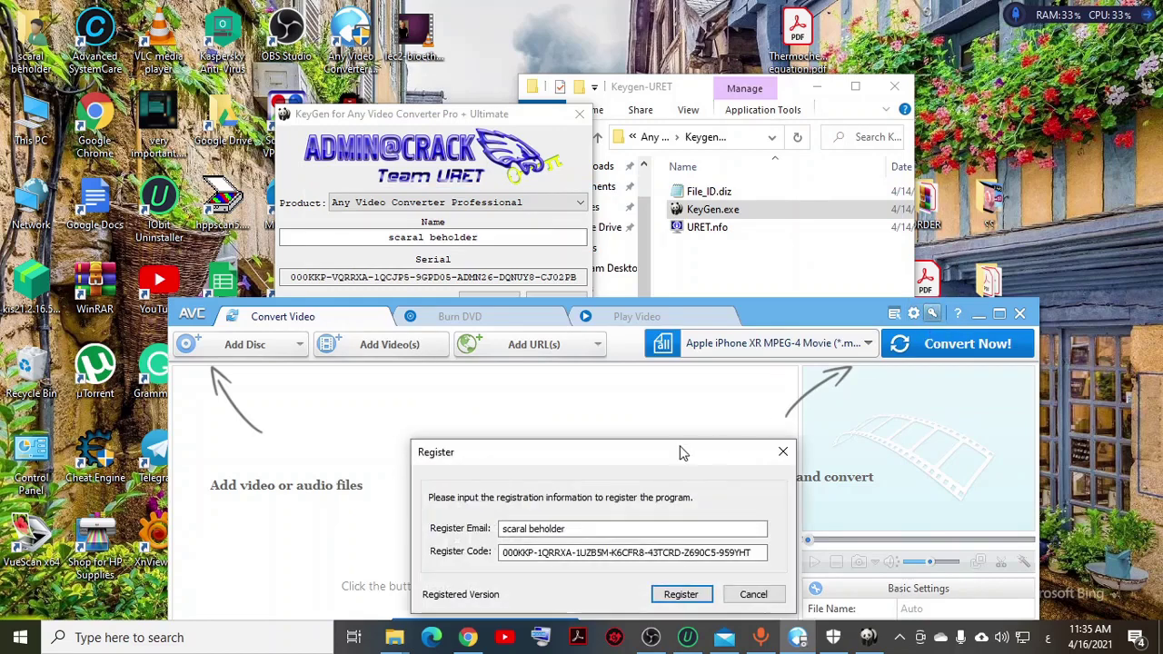
drag(675, 454, 689, 339)
click(442, 237)
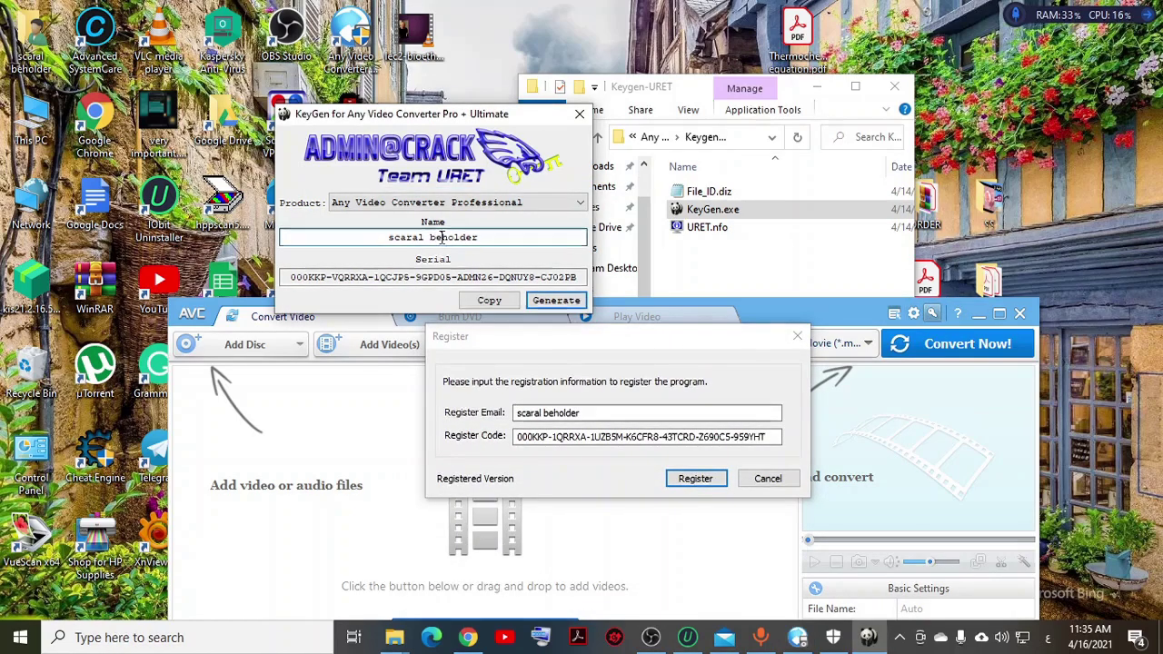
double_click(431, 237)
click(431, 237)
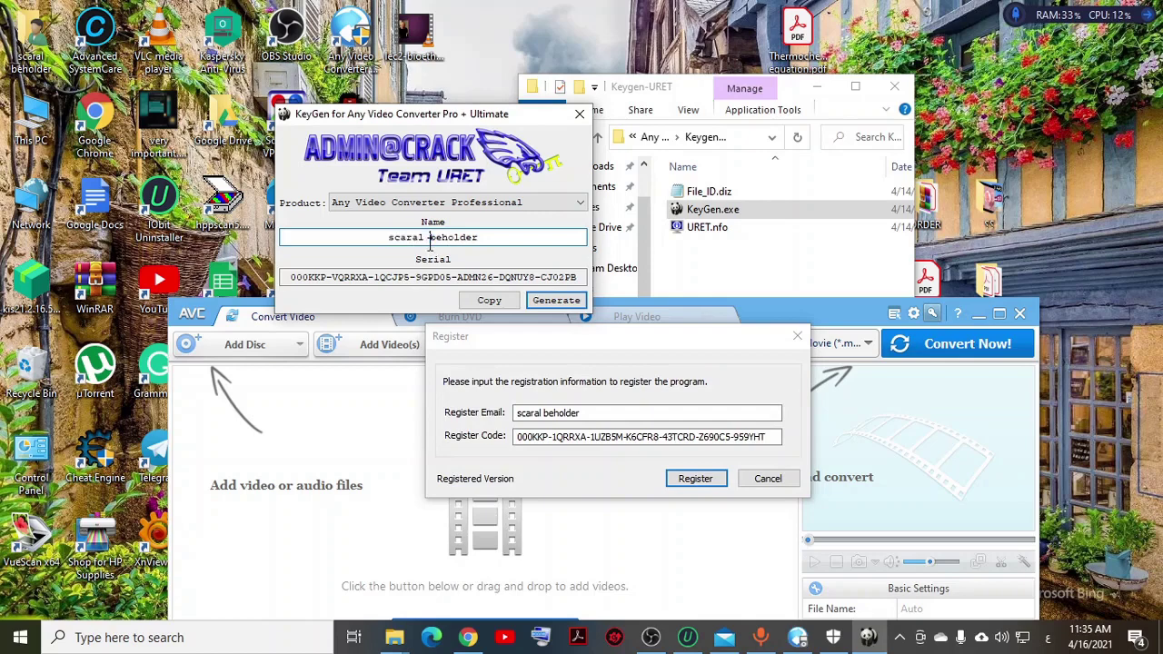
drag(484, 237, 389, 244)
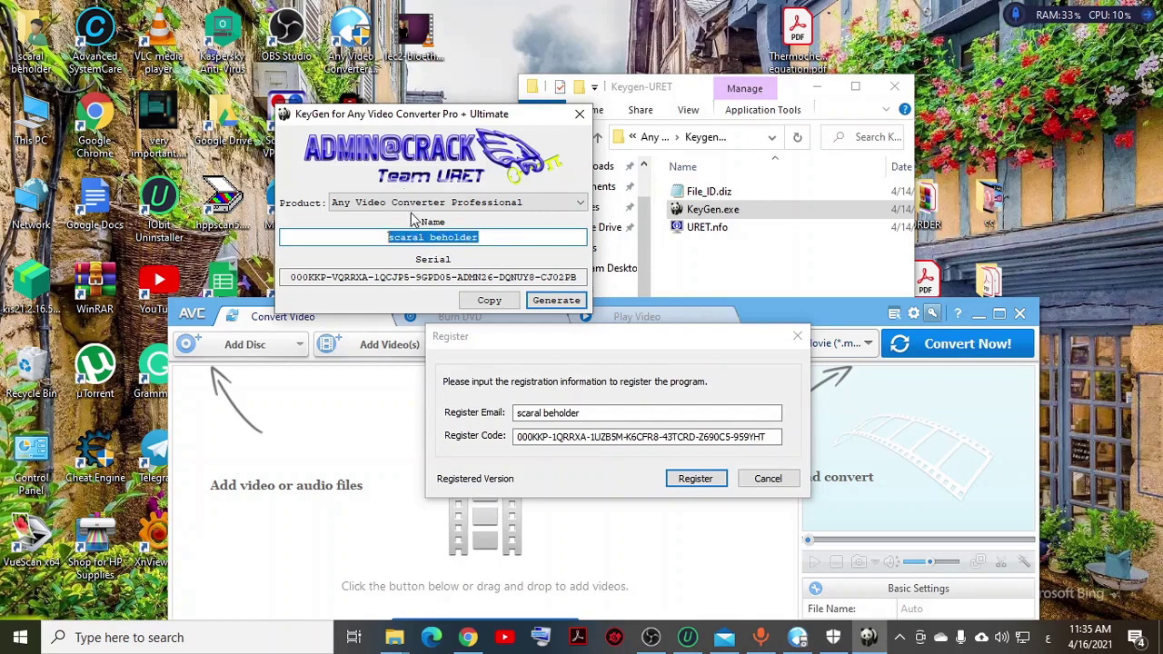
click(713, 210)
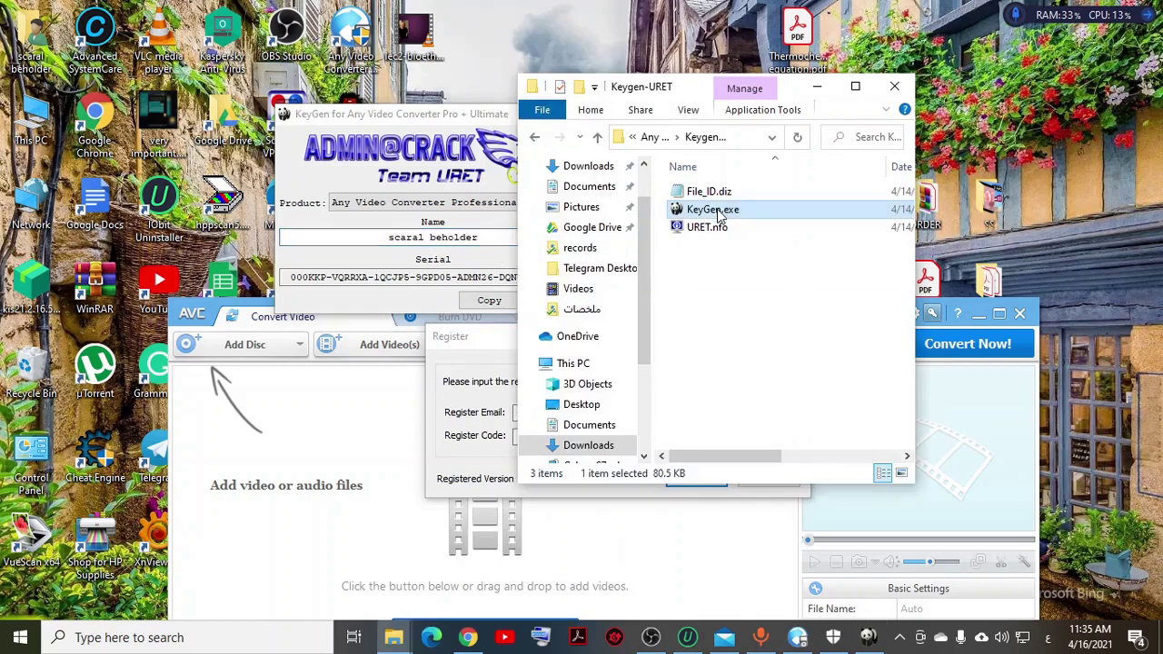
click(432, 186)
right_click(431, 234)
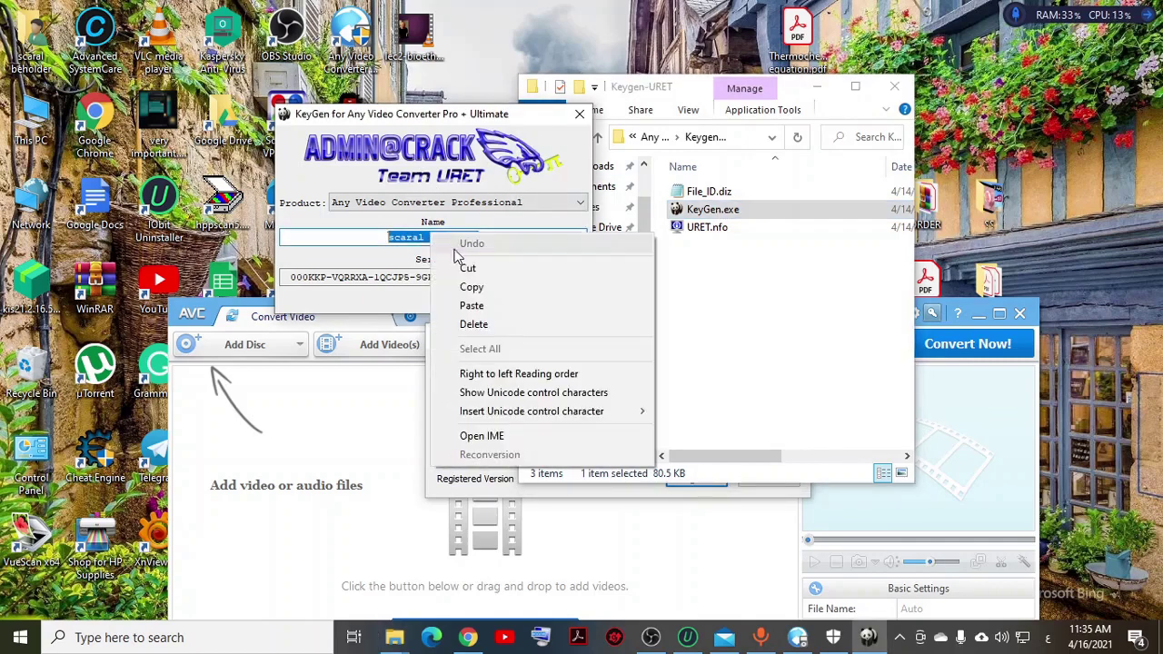
click(459, 286)
Step: Paste the copied name over the e-mail field in the registration form
drag(647, 87, 905, 21)
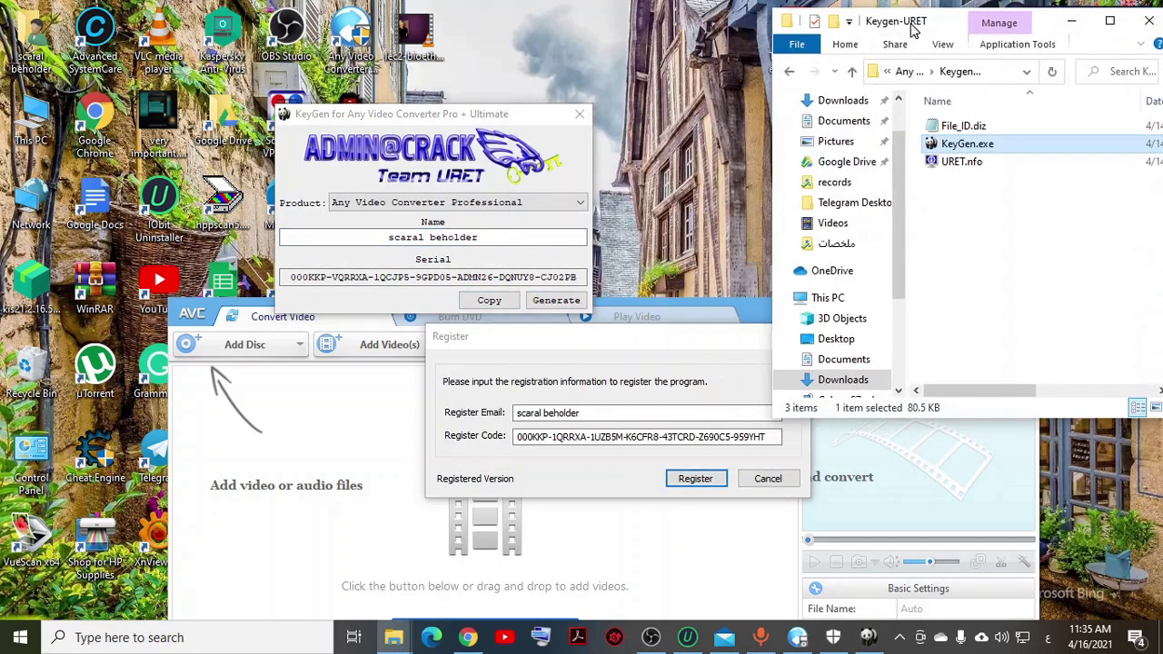
double_click(591, 413)
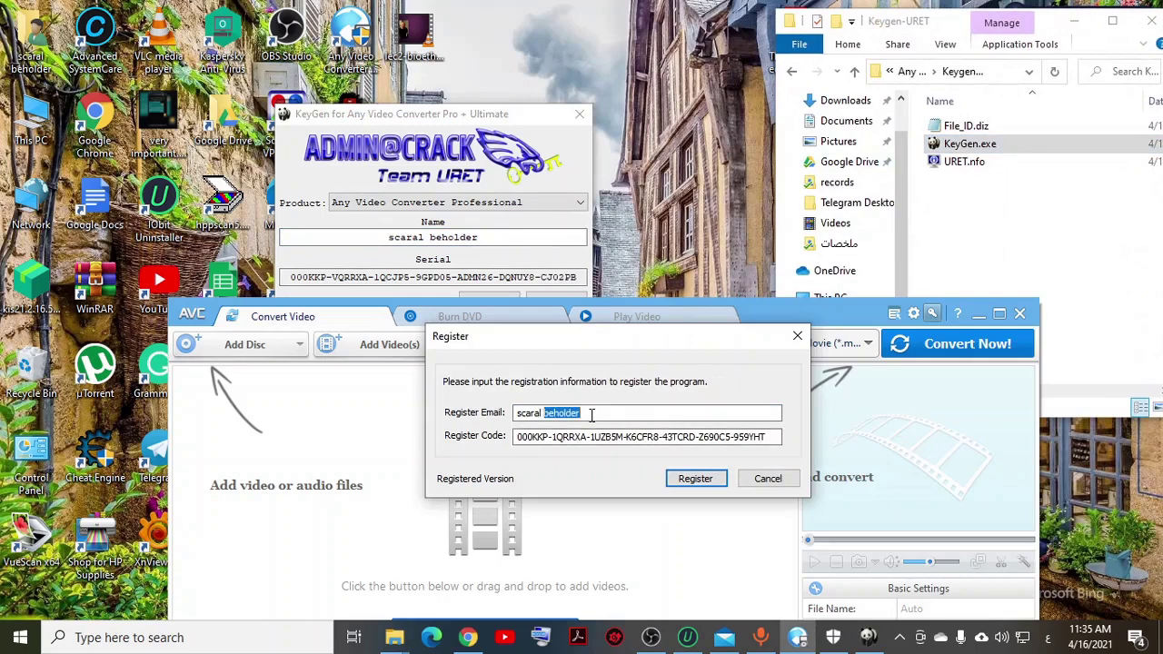
click(591, 413)
drag(591, 413, 513, 415)
right_click(554, 415)
click(595, 254)
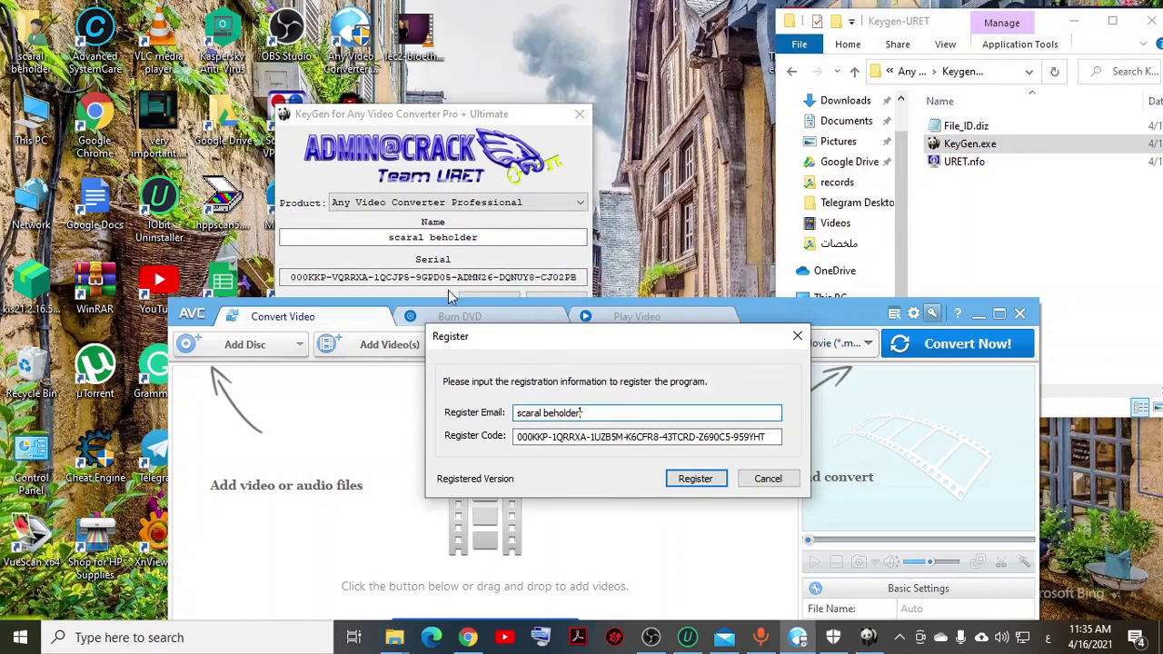
Step: Copy the serial generated by the keygen
click(447, 290)
double_click(434, 276)
click(446, 276)
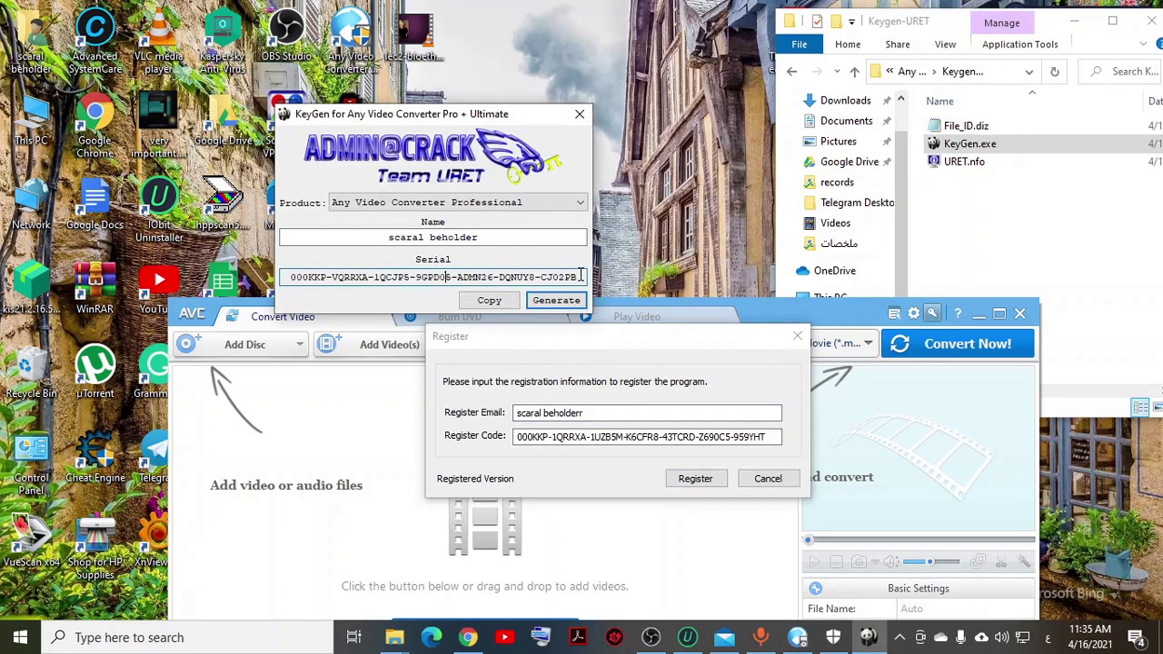
double_click(301, 279)
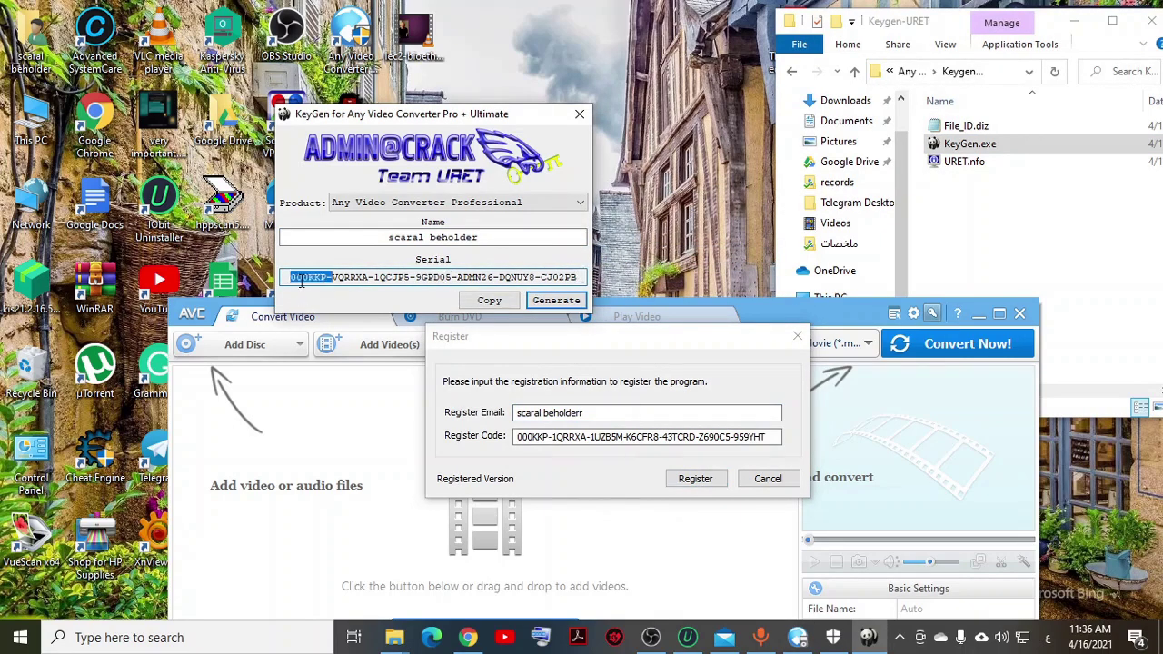
double_click(561, 276)
click(500, 300)
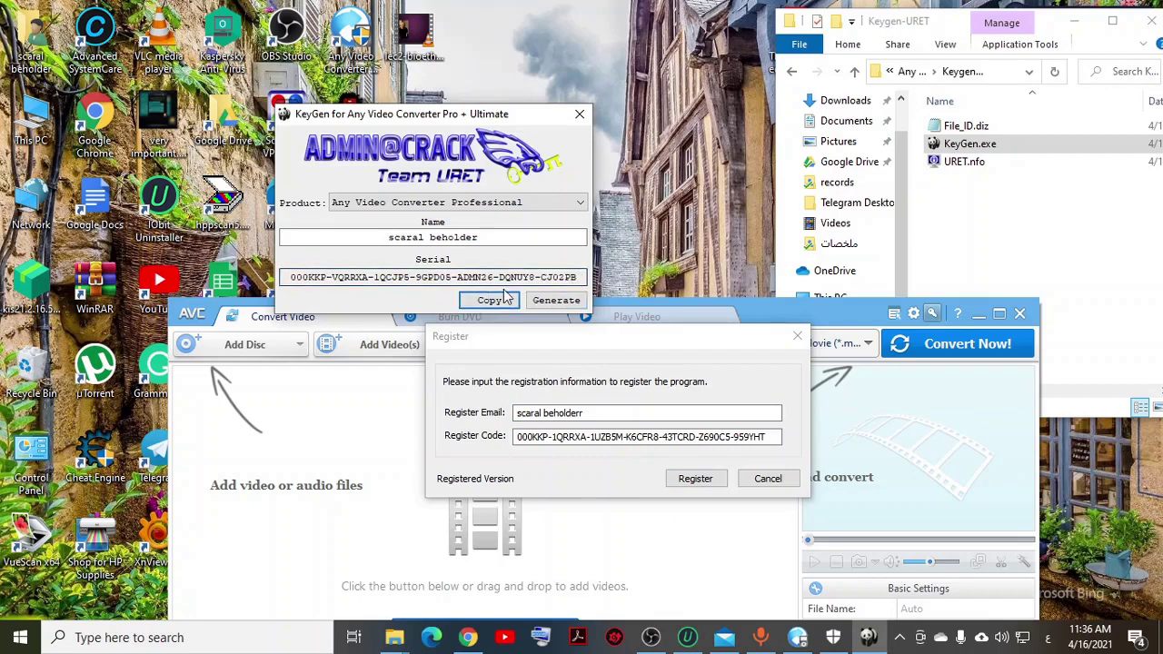
Step: Paste the serial into the Register Code field, submit, and dismiss the rejection error
click(587, 437)
double_click(589, 437)
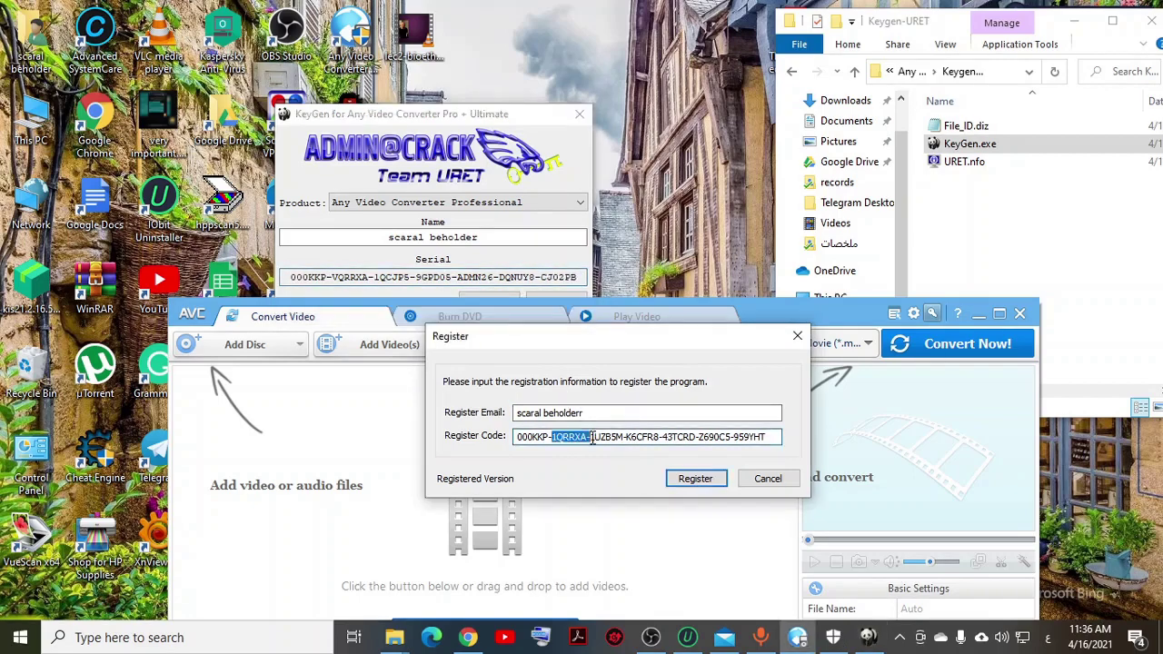
drag(768, 437, 561, 437)
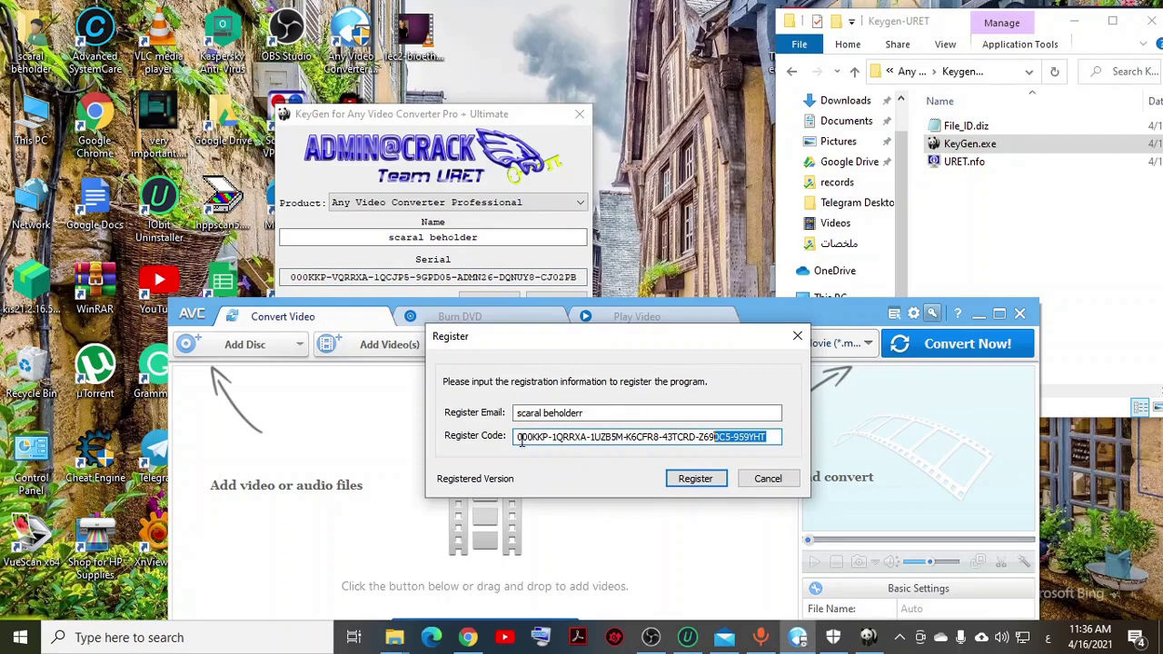
drag(774, 438, 520, 470)
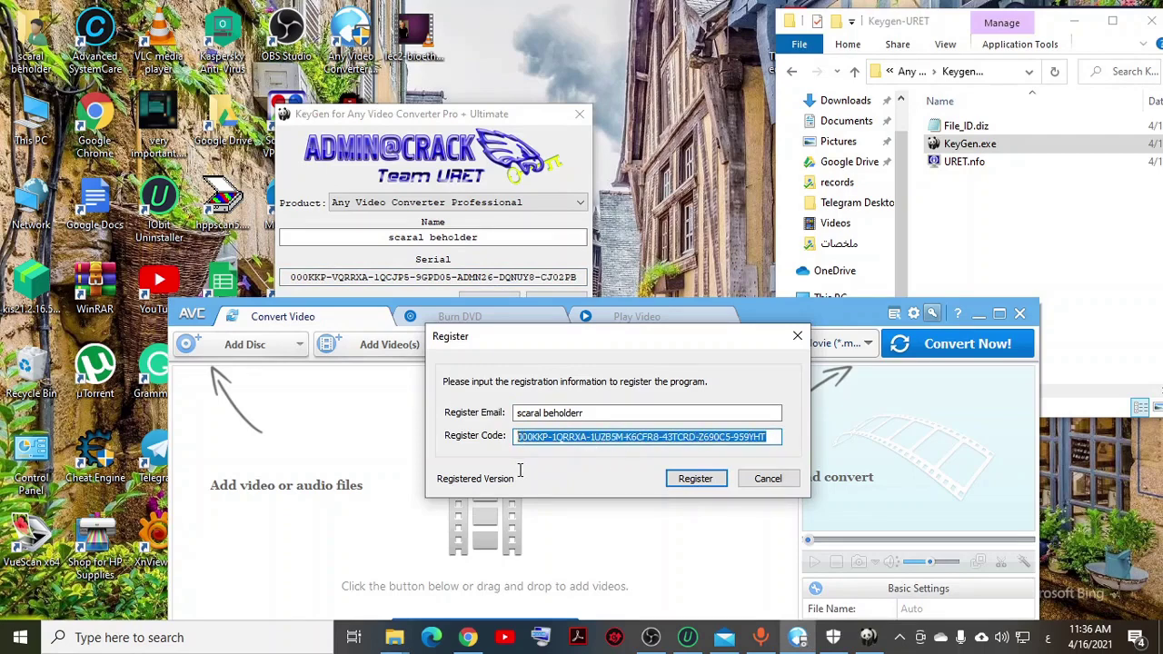
right_click(550, 439)
click(590, 278)
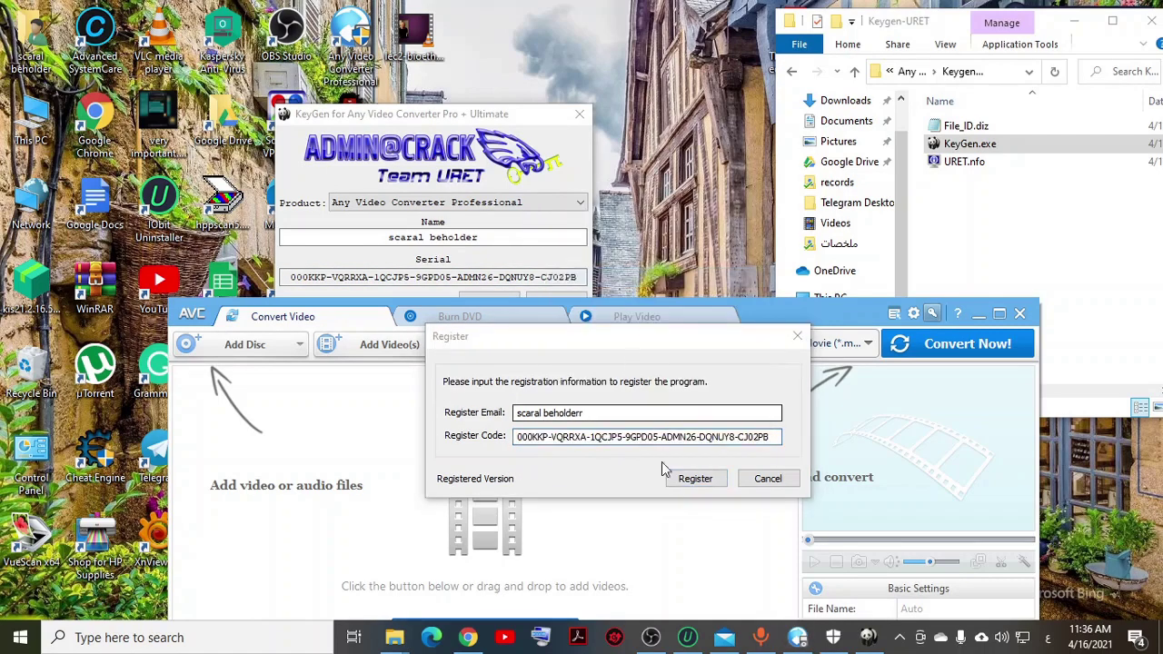
click(696, 480)
click(698, 480)
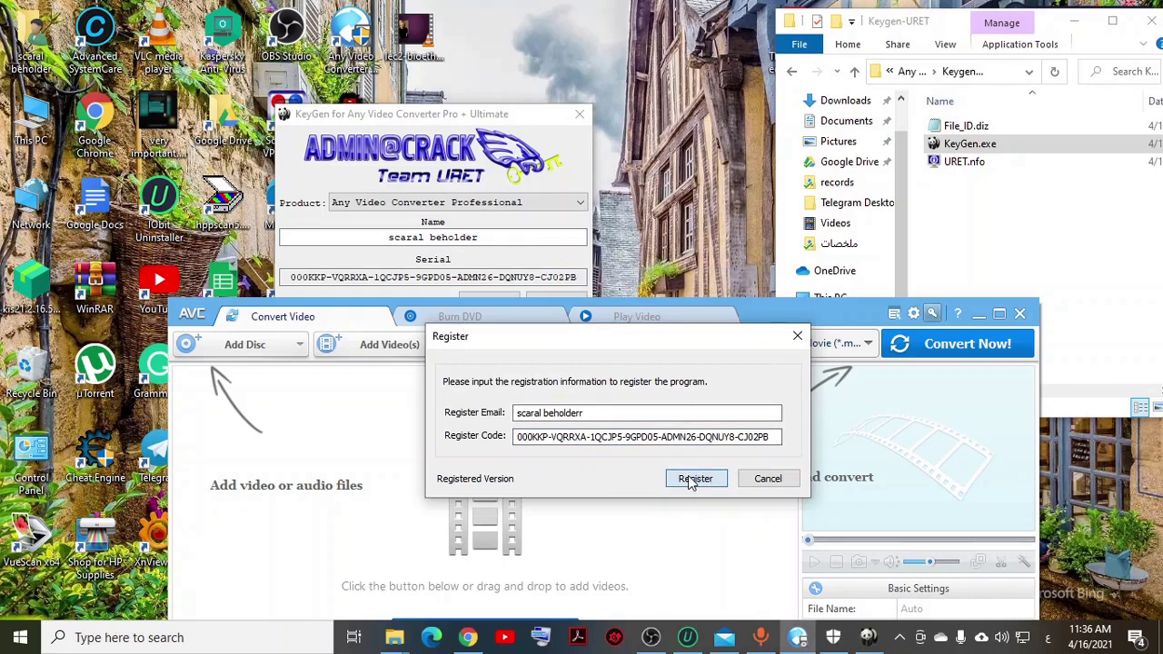
click(692, 380)
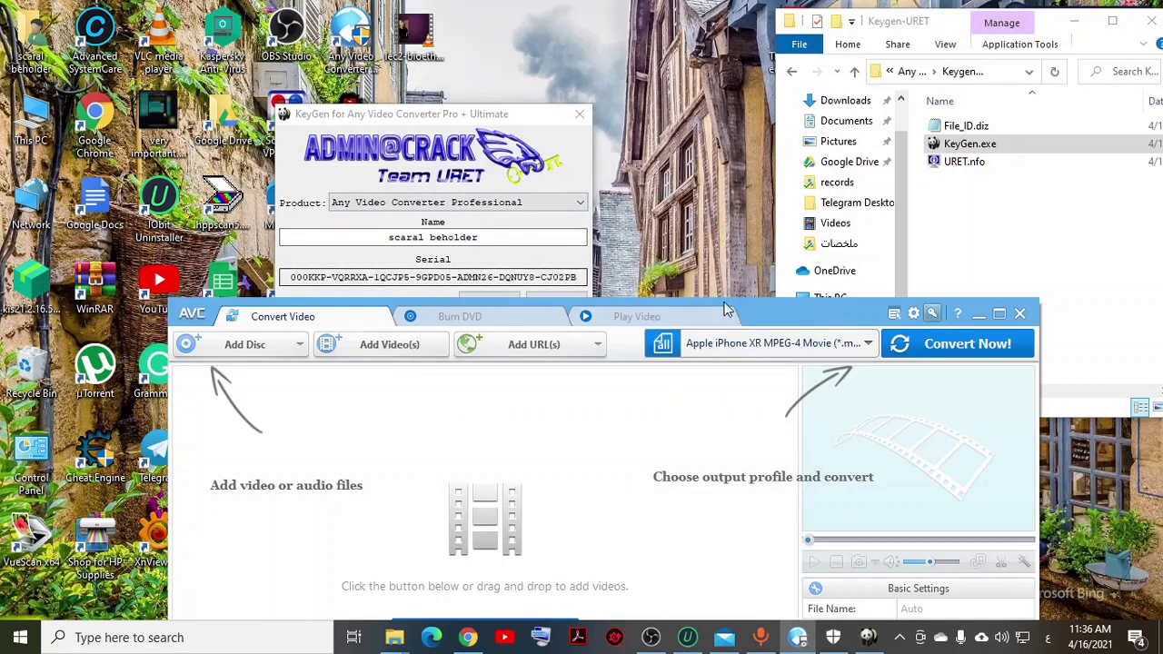
Step: Bring Any Video Converter back to the front and reopen its registration form
click(913, 313)
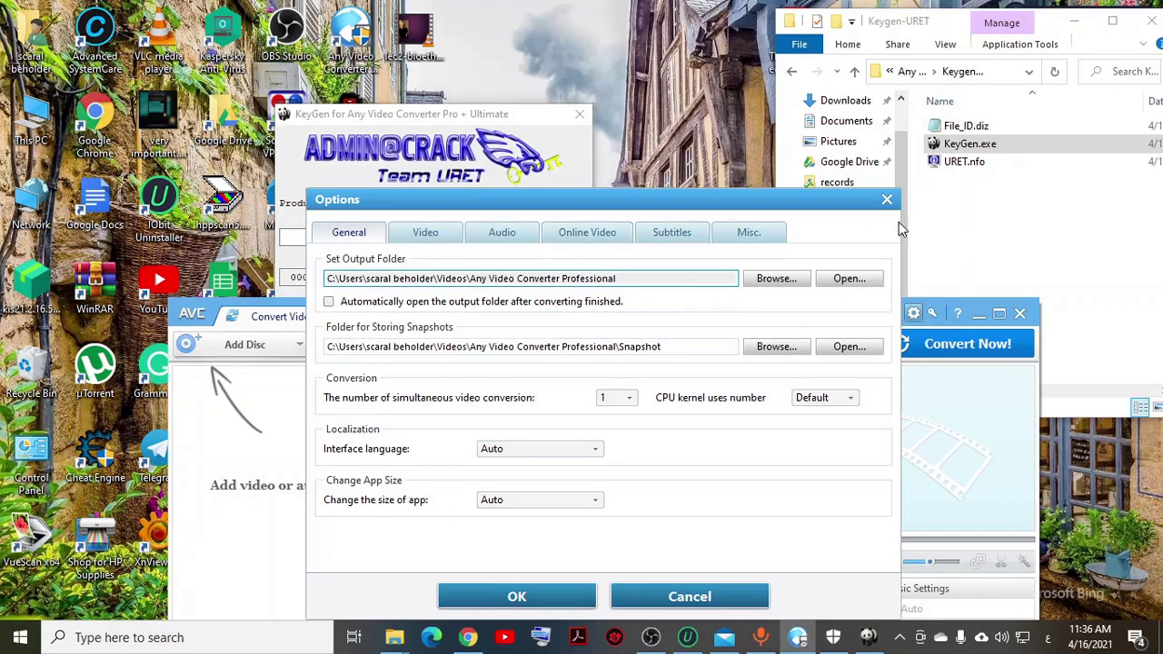
click(887, 200)
click(854, 203)
click(766, 318)
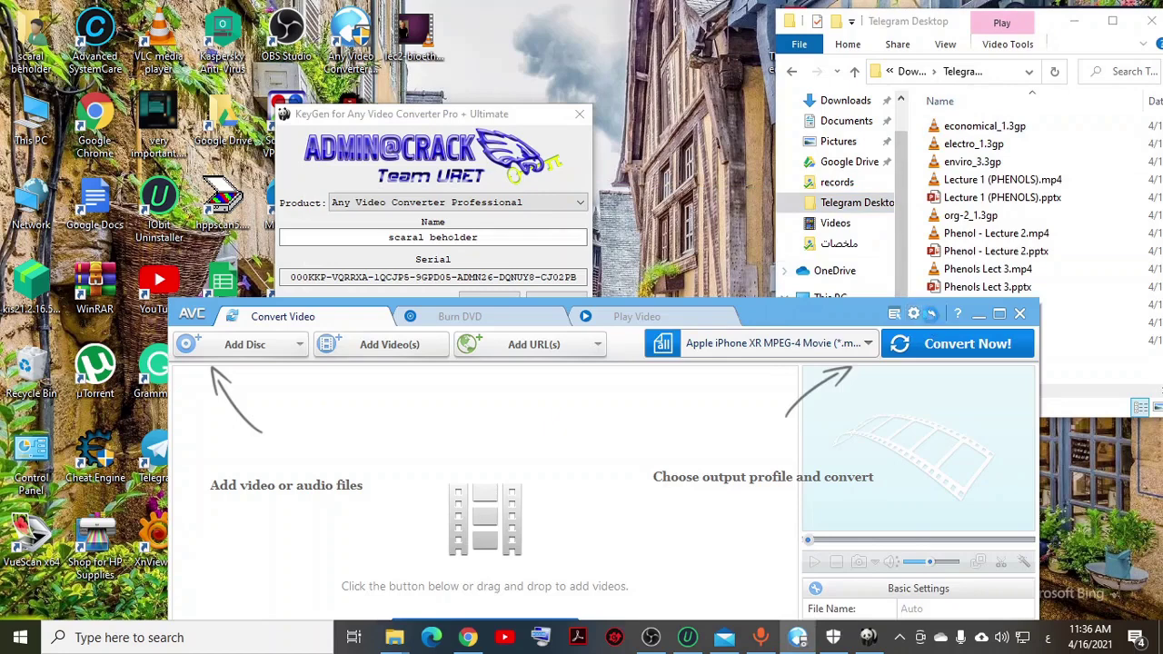
click(930, 313)
Step: Select text in the key generator's name and in the registration e-mail field
drag(430, 238, 477, 239)
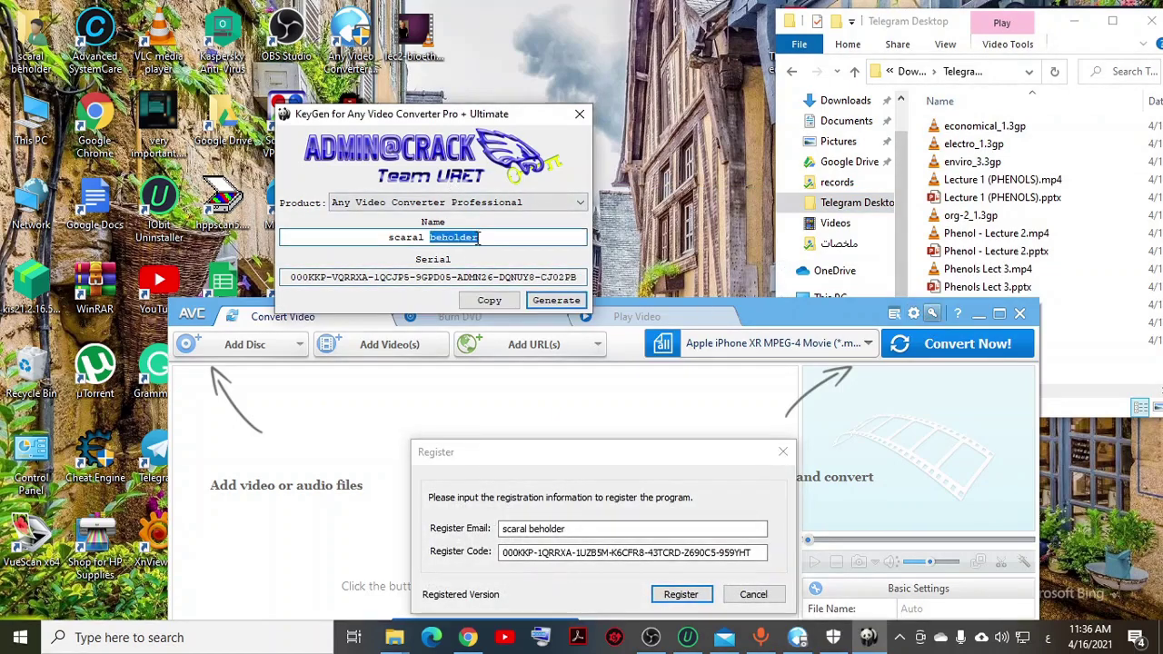
click(478, 238)
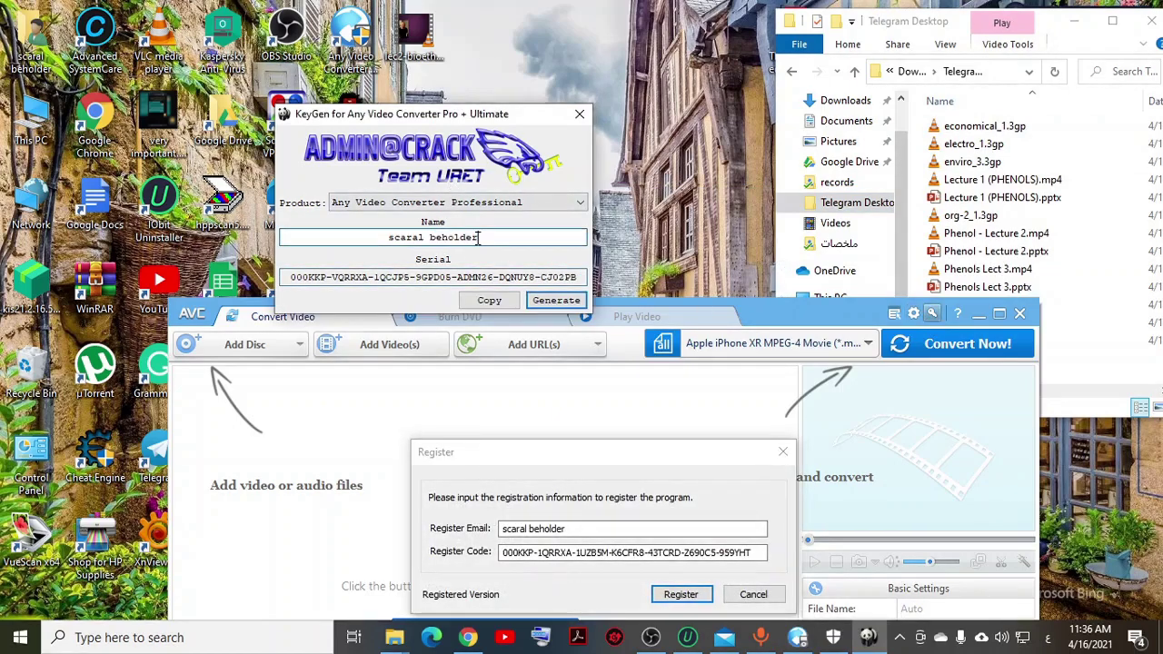
double_click(399, 237)
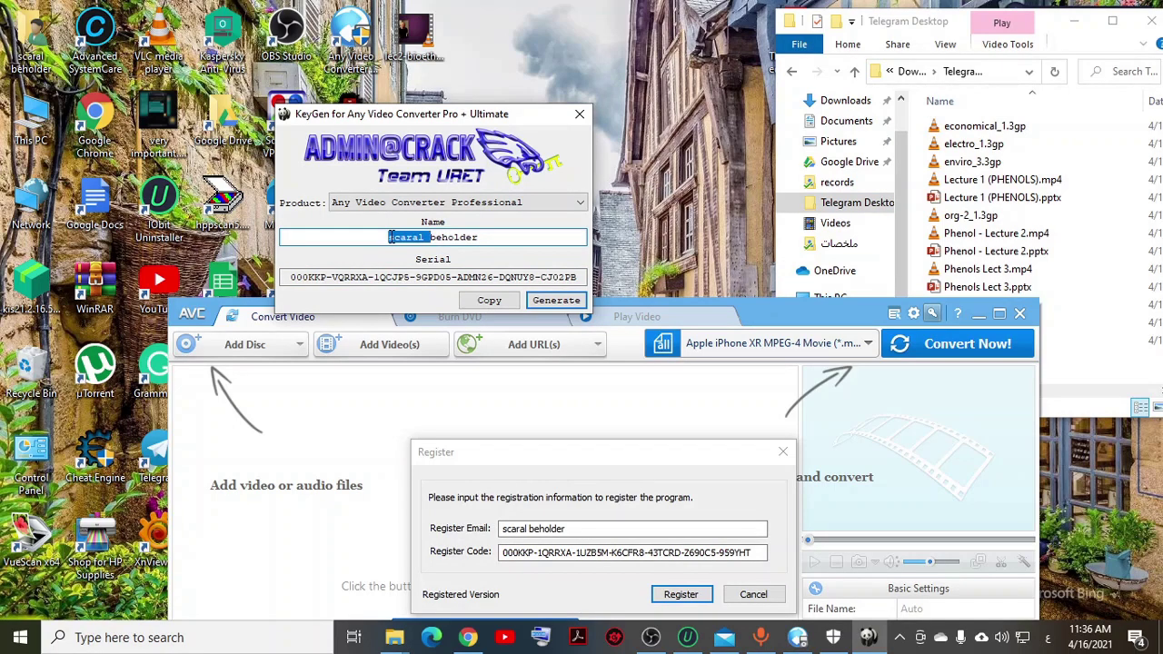
key(ctrl+a)
double_click(680, 528)
right_click(611, 538)
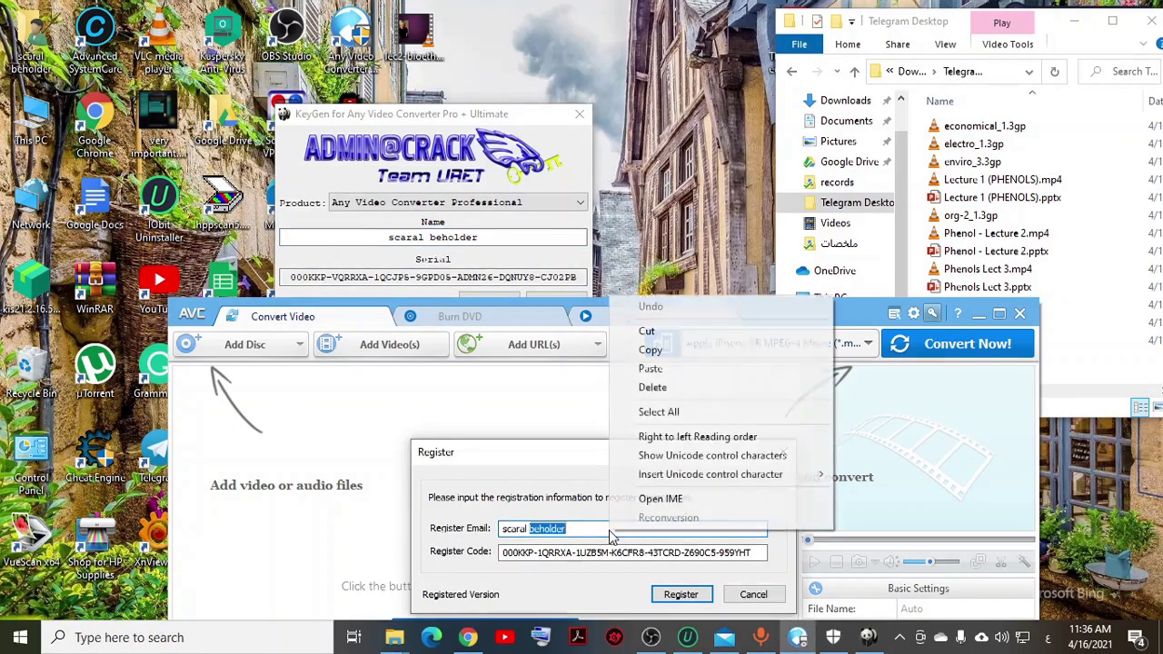
key(Escape)
right_click(595, 534)
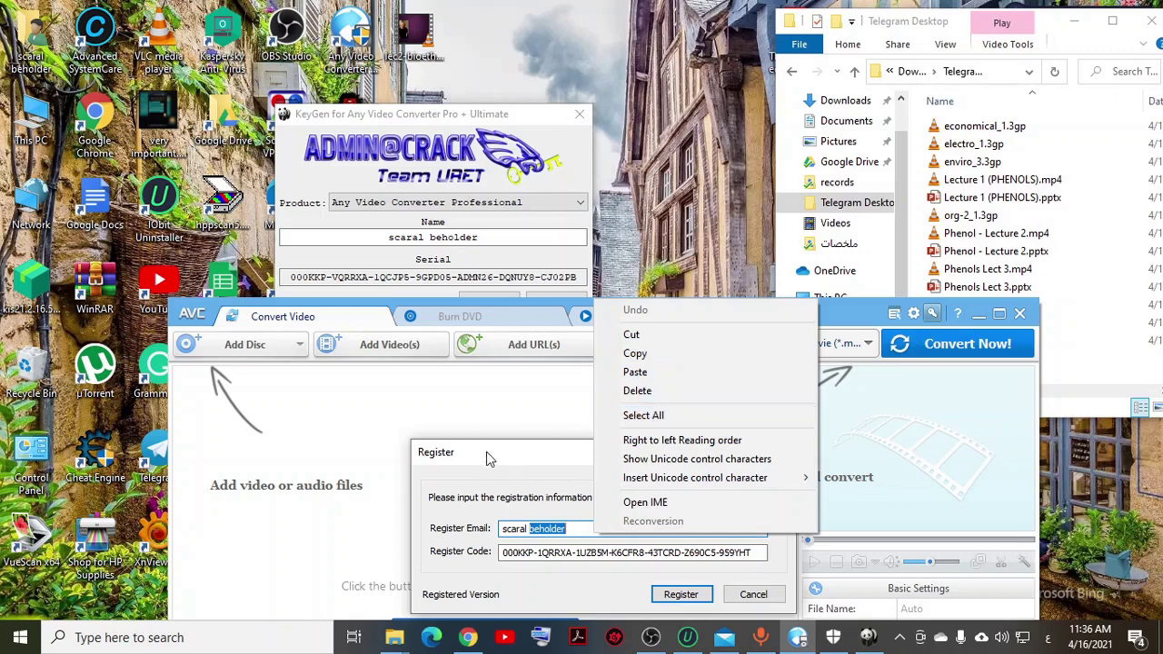
key(Escape)
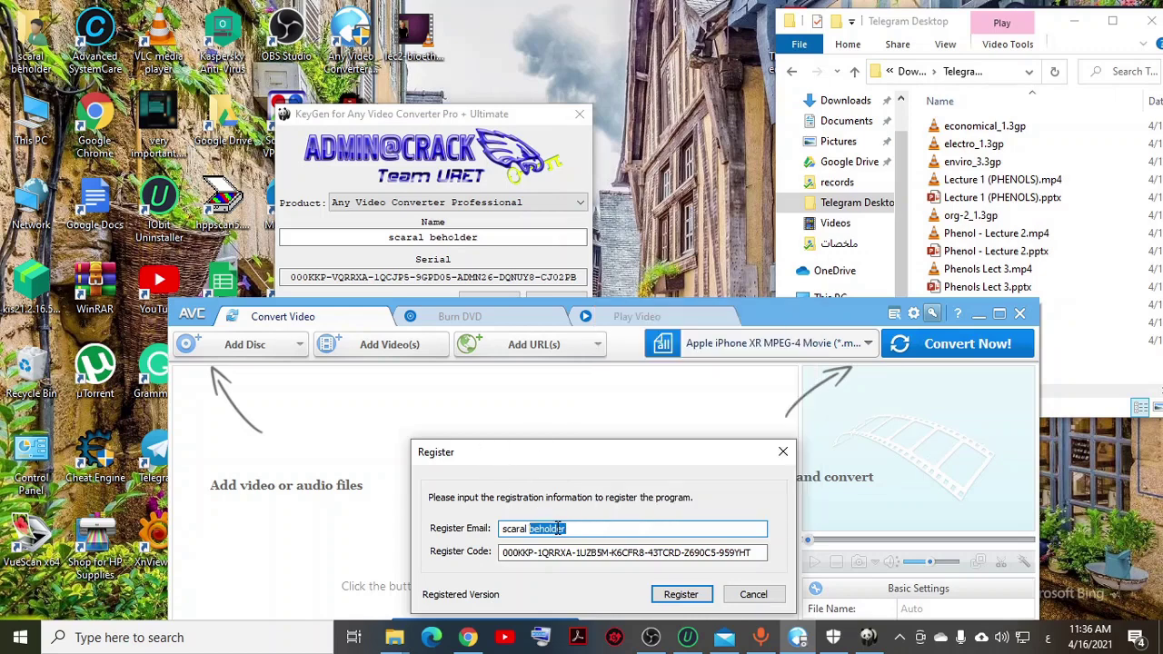
key(ctrl+a)
click(564, 529)
Step: Copy the KeyGen serial, paste it over the Register Code, and submit the registration
click(546, 272)
drag(578, 277, 540, 277)
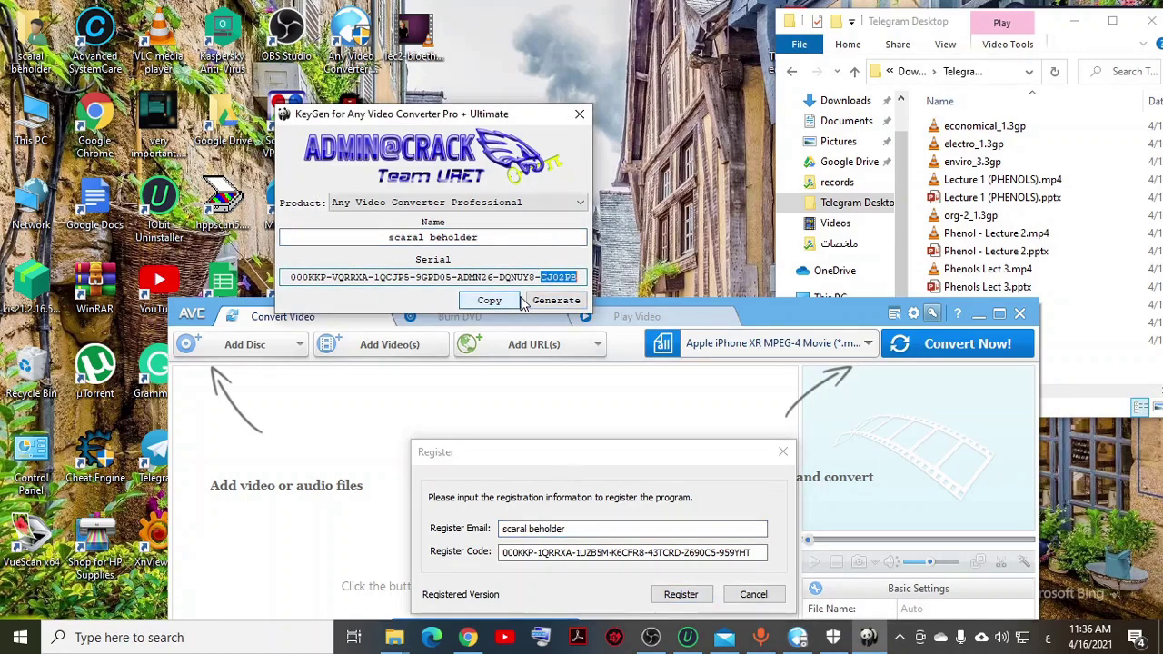
click(519, 301)
double_click(564, 564)
right_click(563, 565)
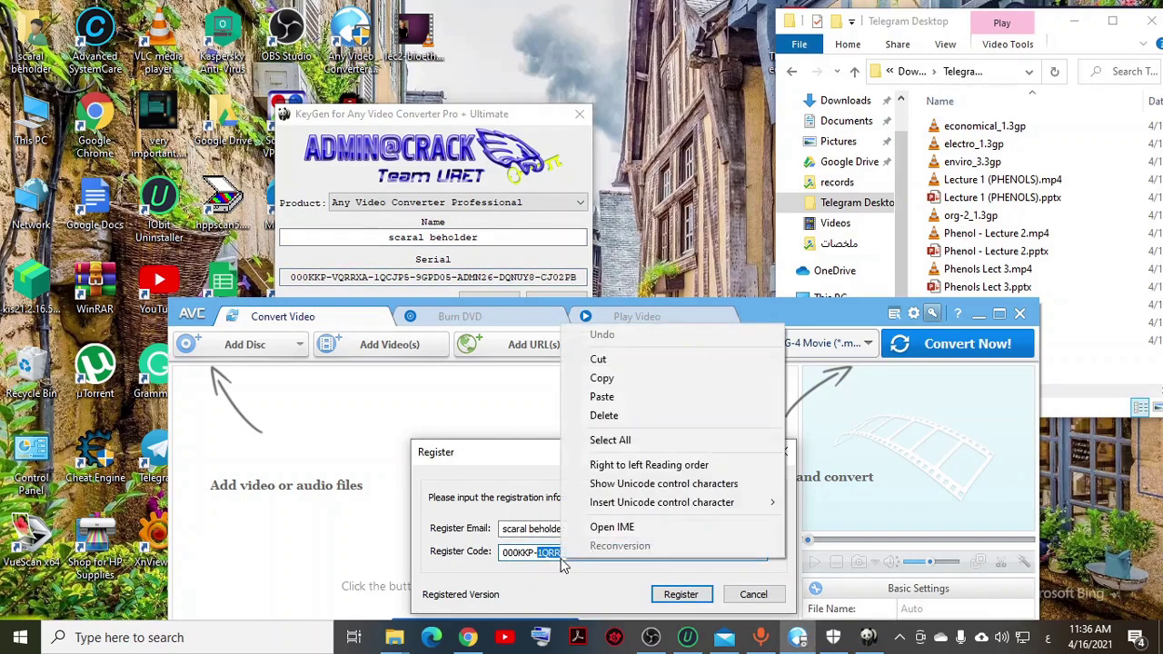
key(Escape)
key(ctrl+a)
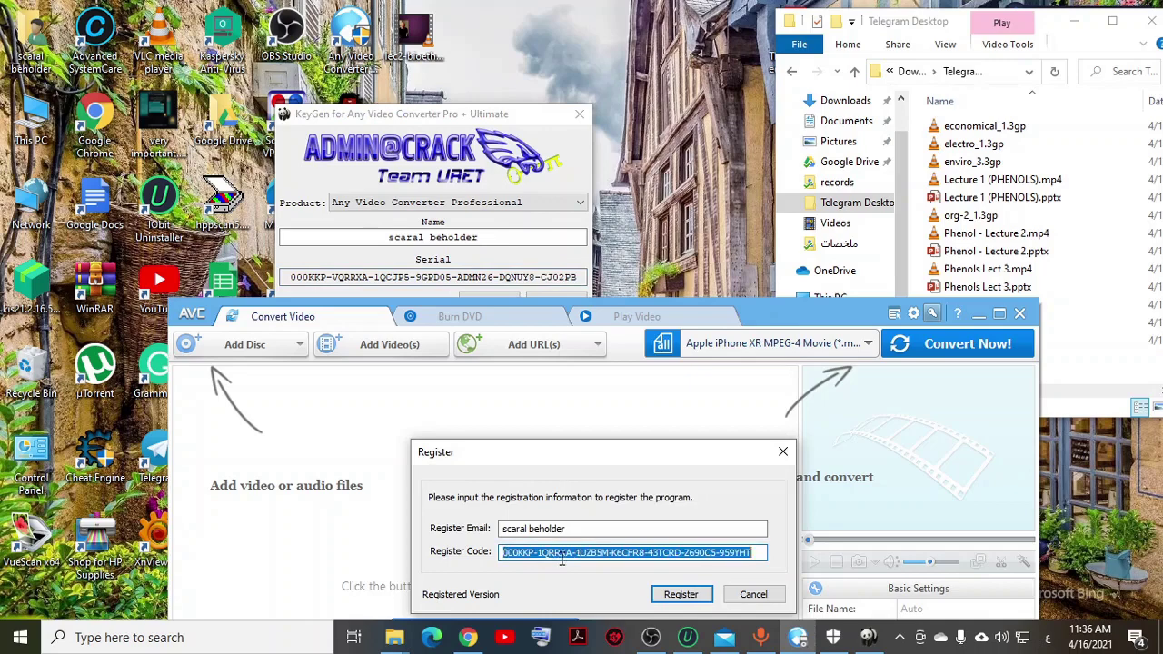
key(ctrl+v)
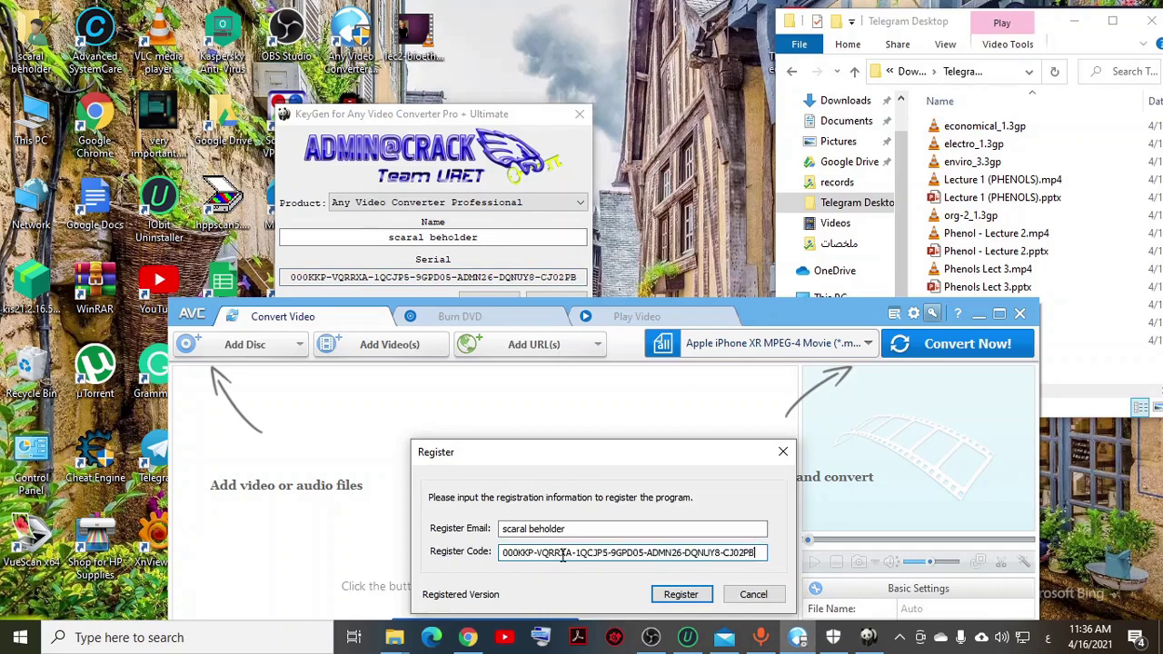
click(693, 596)
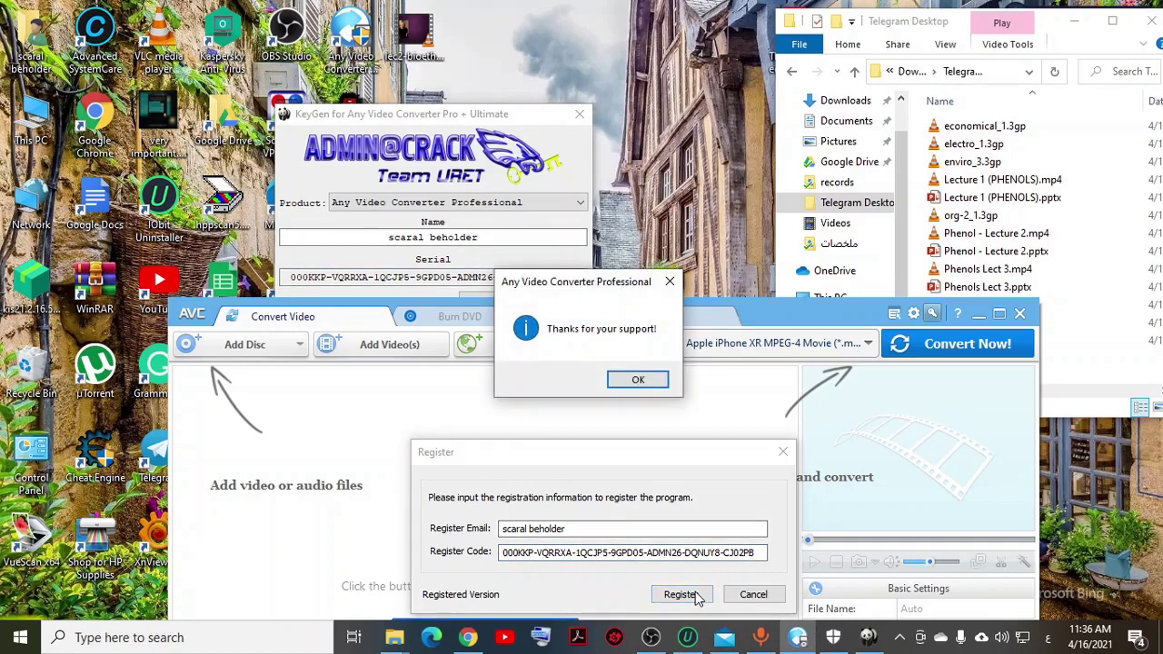
Step: Dismiss the thank-you message and move the converter window higher on screen
click(637, 376)
click(638, 382)
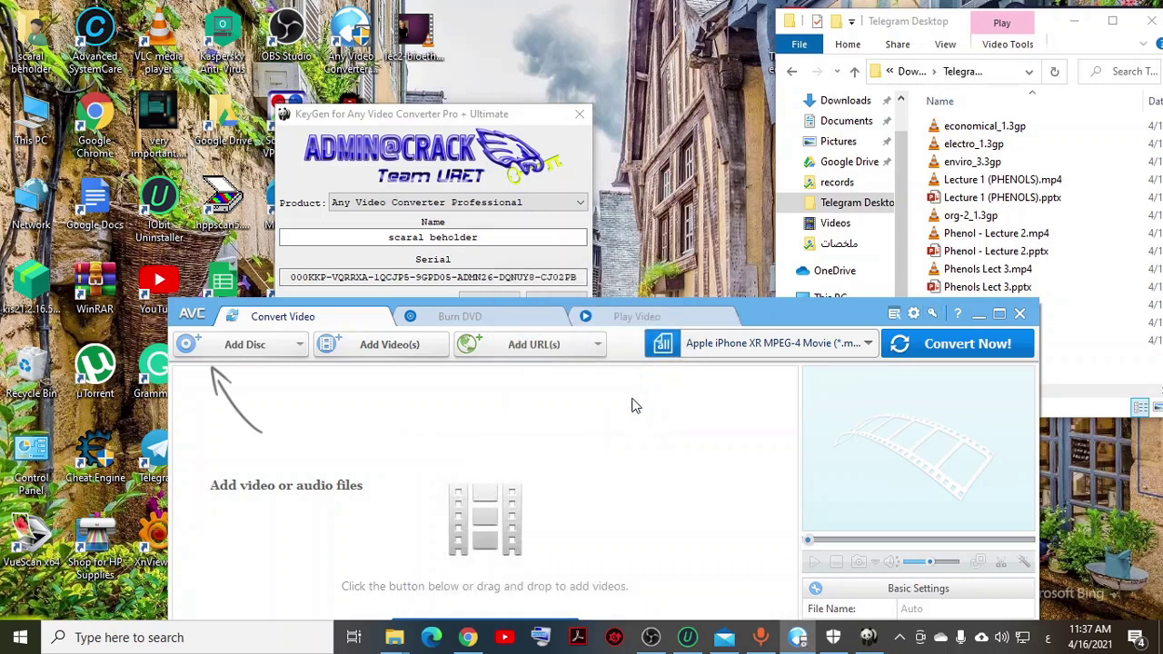
drag(854, 316, 872, 123)
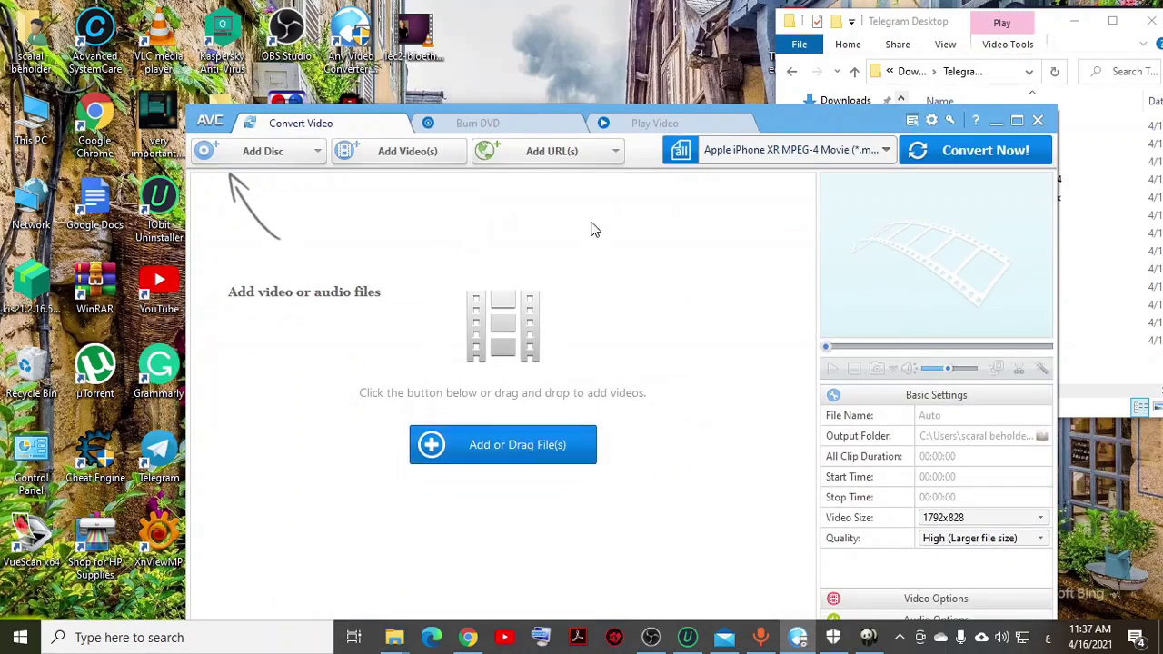
Step: Paste an address into a new URL entry in Import Video from Internet, then close it
click(522, 156)
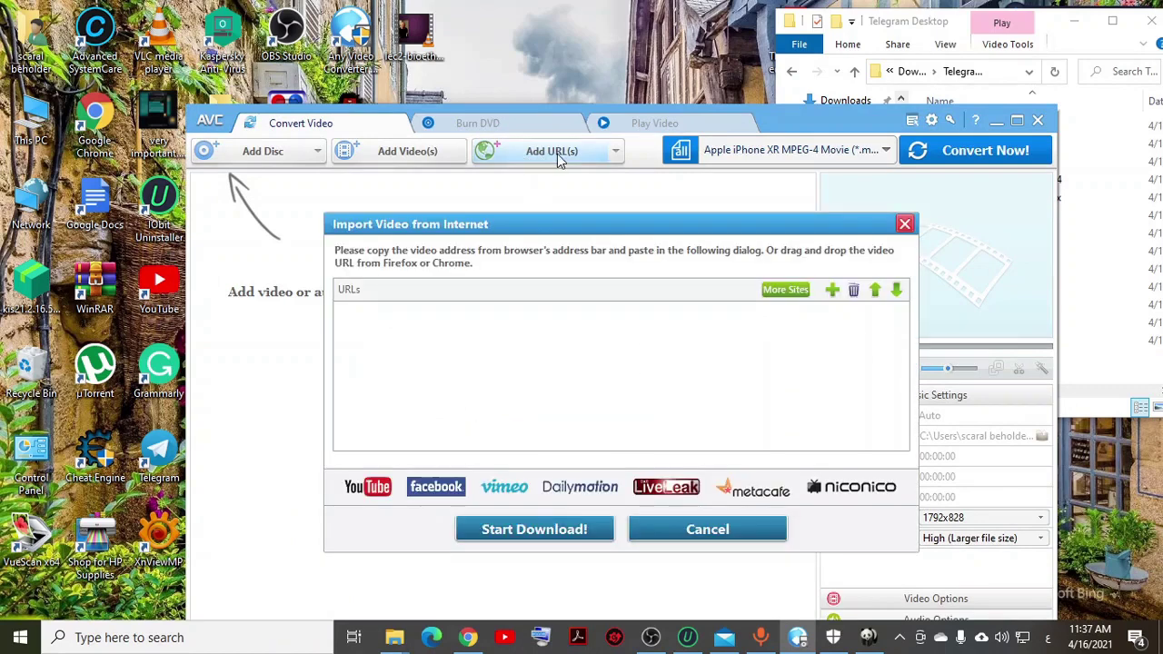
click(831, 292)
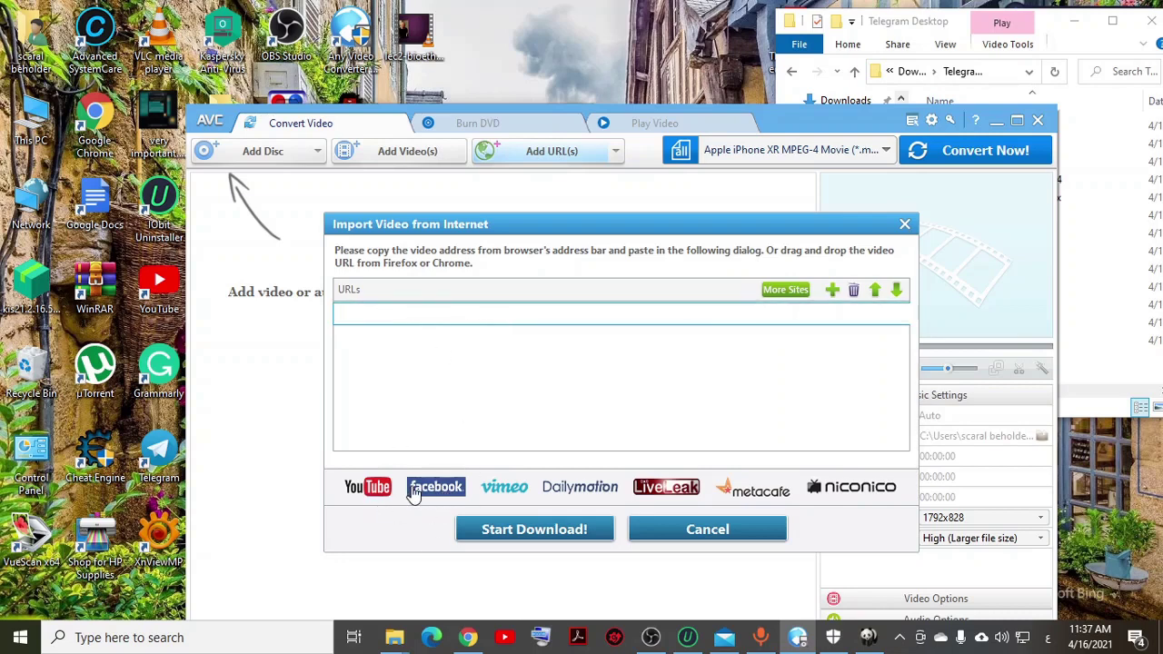
right_click(384, 318)
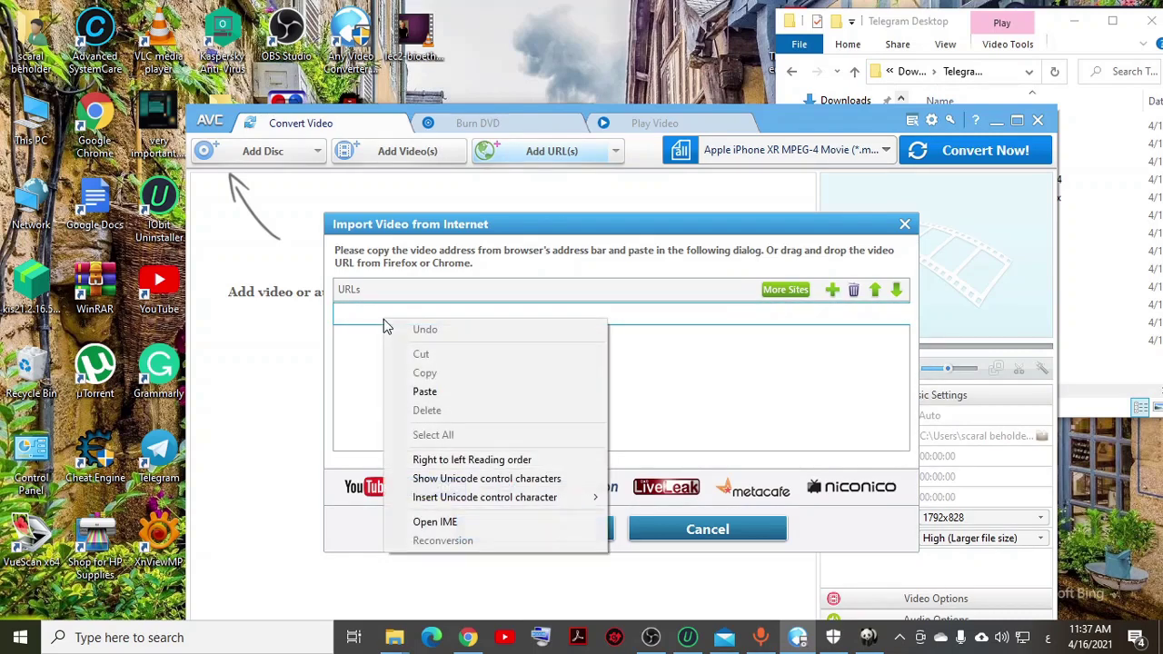
click(393, 393)
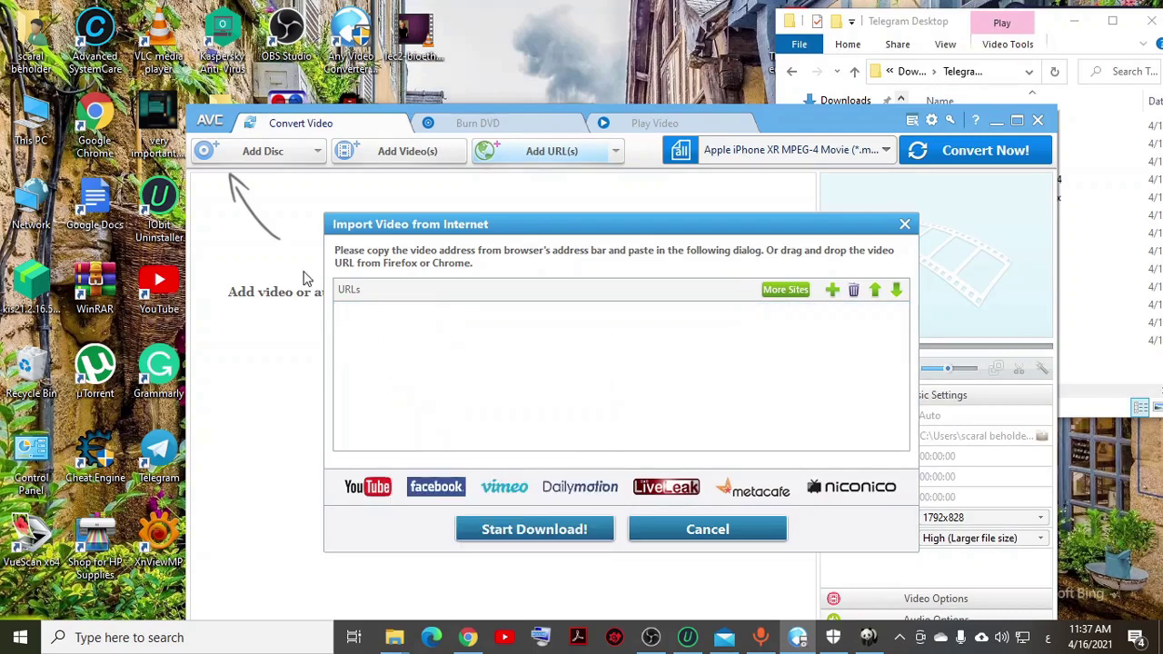
click(904, 224)
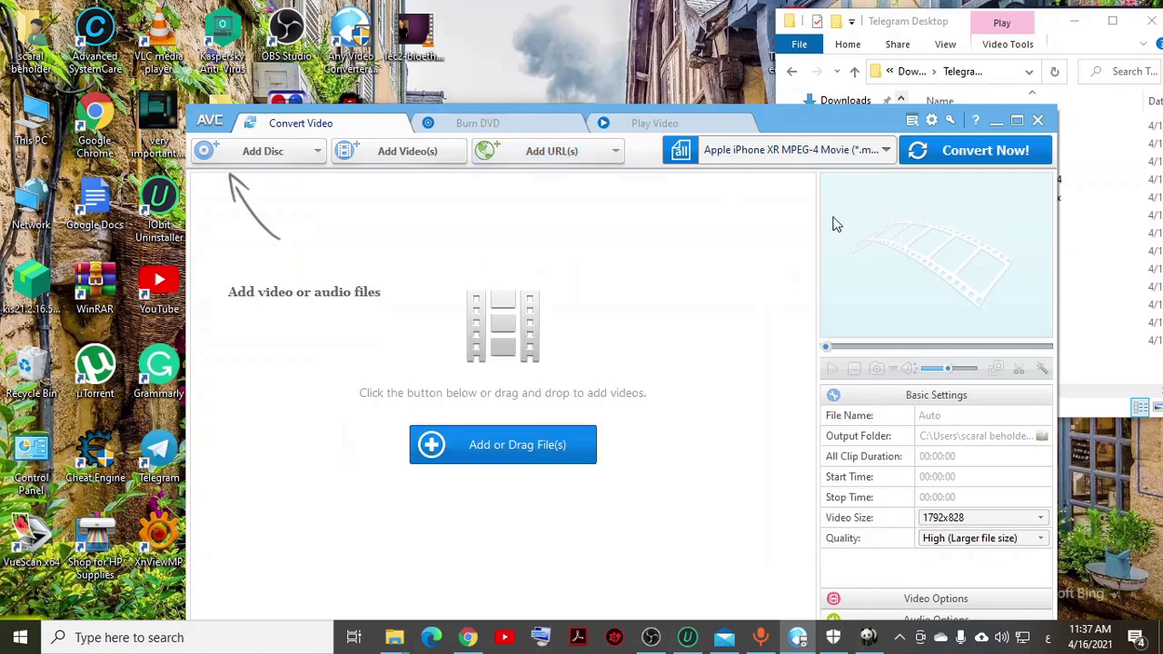
Step: Add المحاضرة الثالثة.mp4 from the Desktop to the conversion list
click(394, 155)
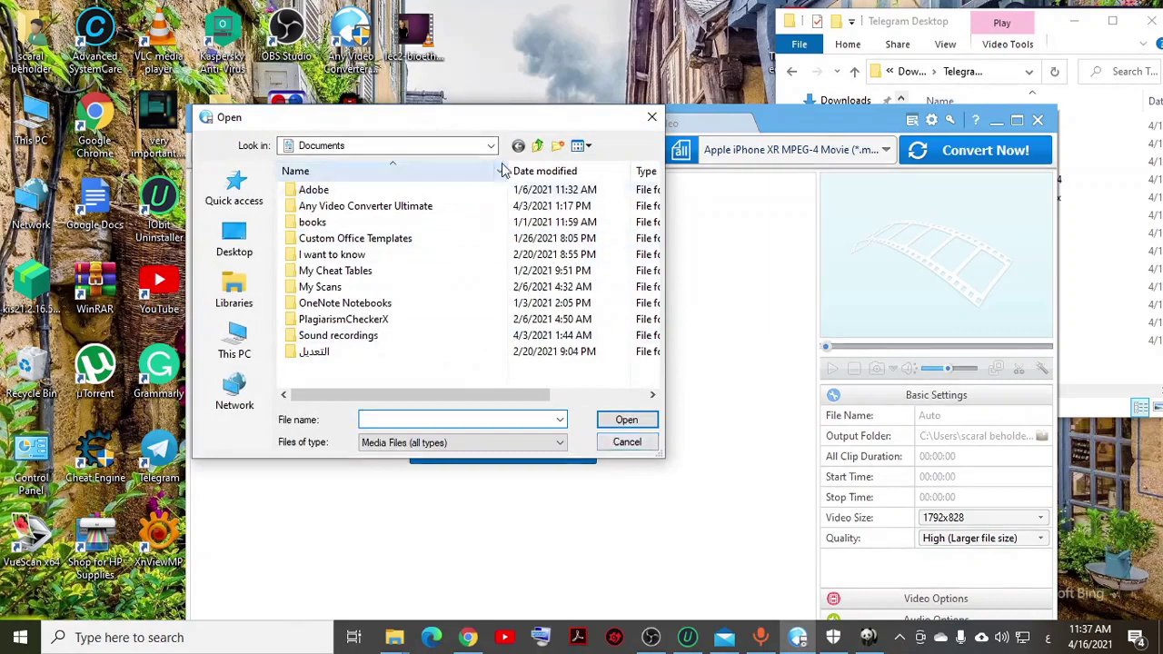
click(235, 341)
scroll(314, 287, down, 5)
scroll(314, 287, up, 5)
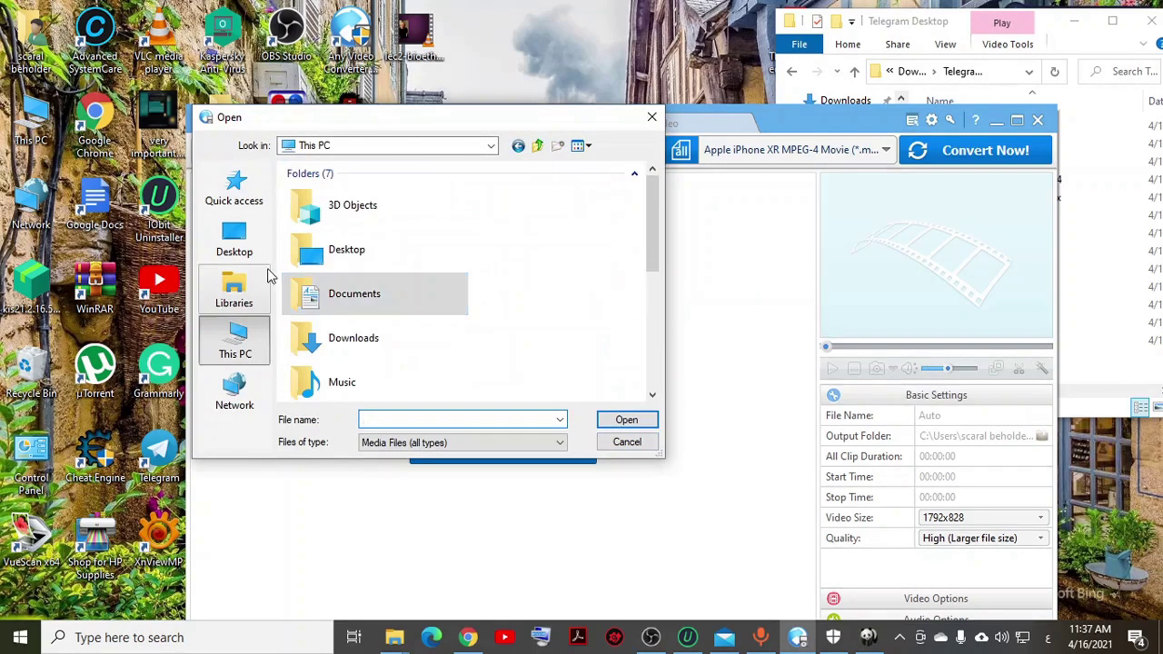
click(236, 239)
scroll(391, 288, down, 2)
scroll(391, 288, down, 8)
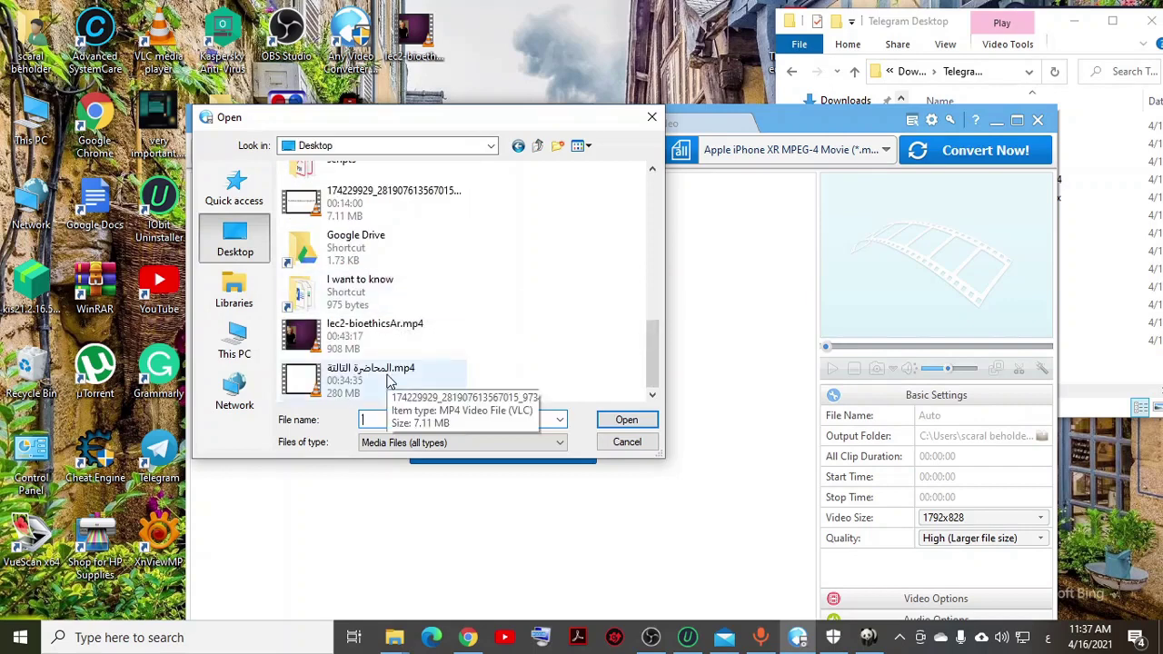
double_click(376, 380)
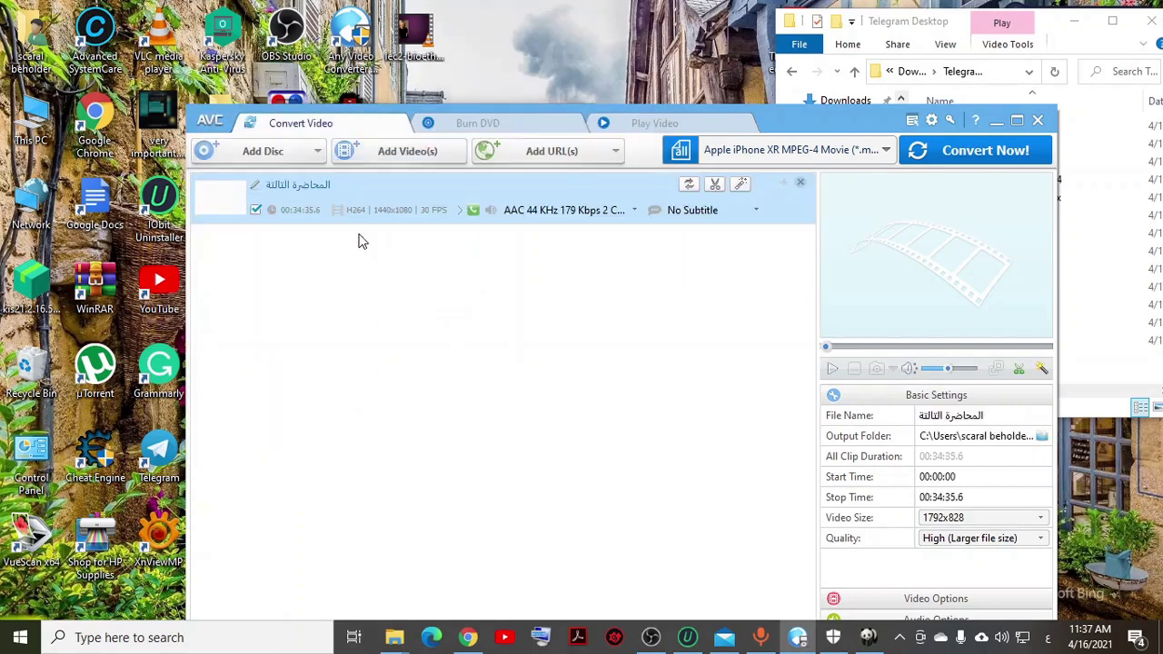
Step: Set the output profile to HTML5 WebM Movie (*.webm)
click(769, 151)
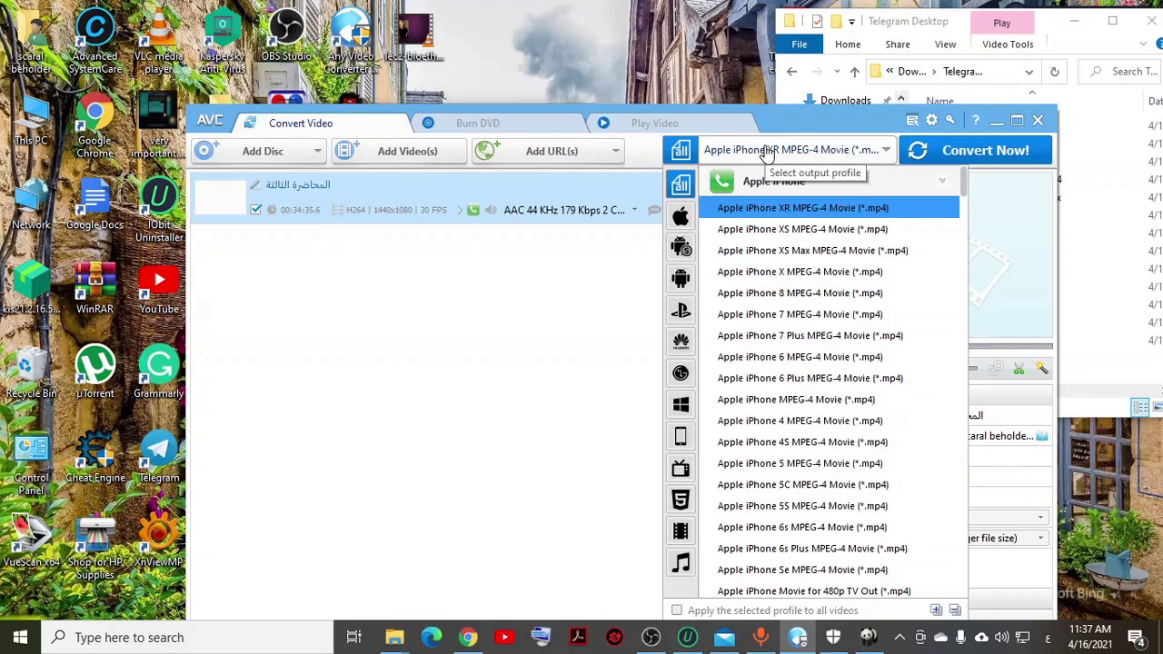
scroll(747, 441, down, 1)
scroll(750, 442, up, 1)
scroll(753, 399, down, 4)
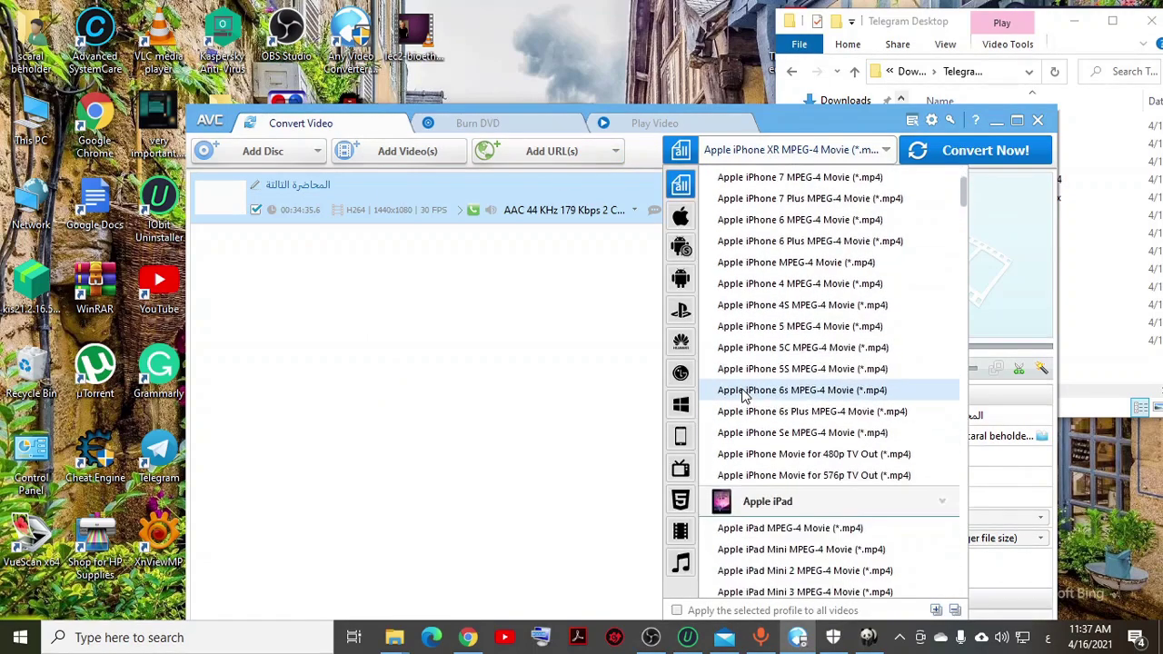
scroll(909, 372, down, 8)
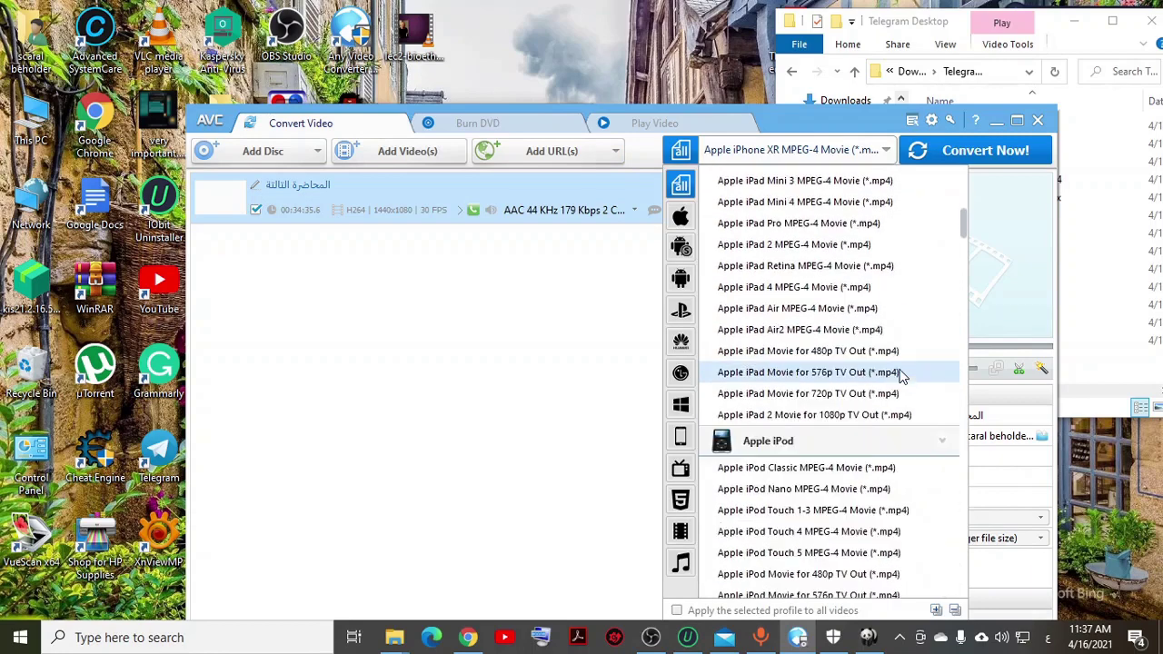
scroll(886, 400, down, 10)
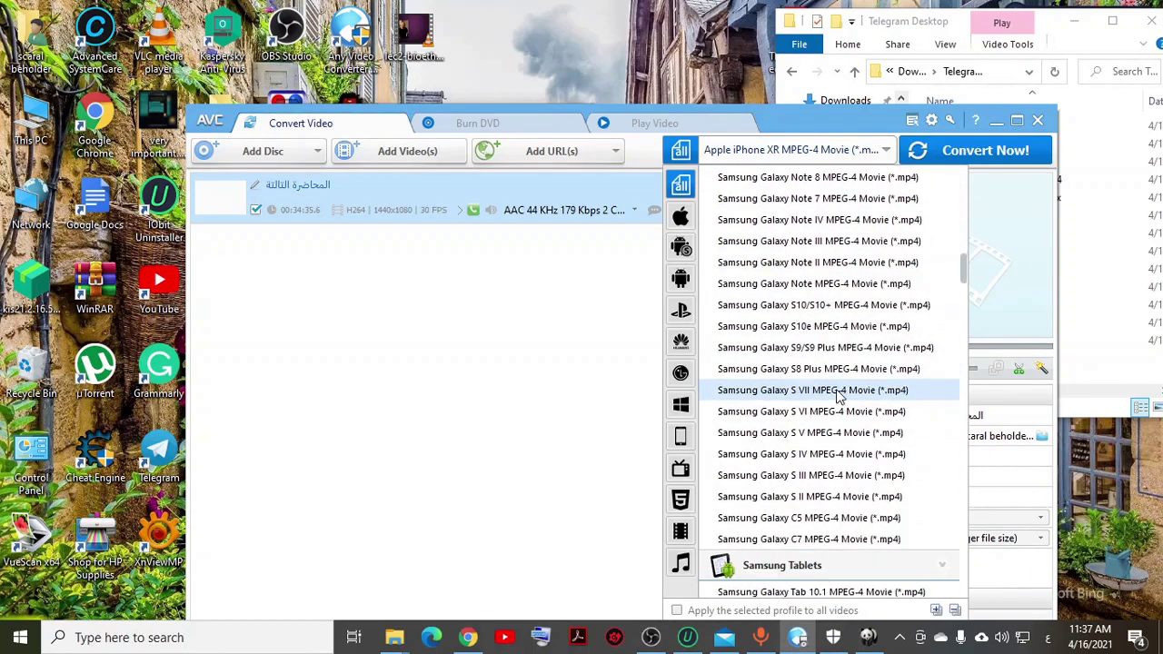
click(680, 499)
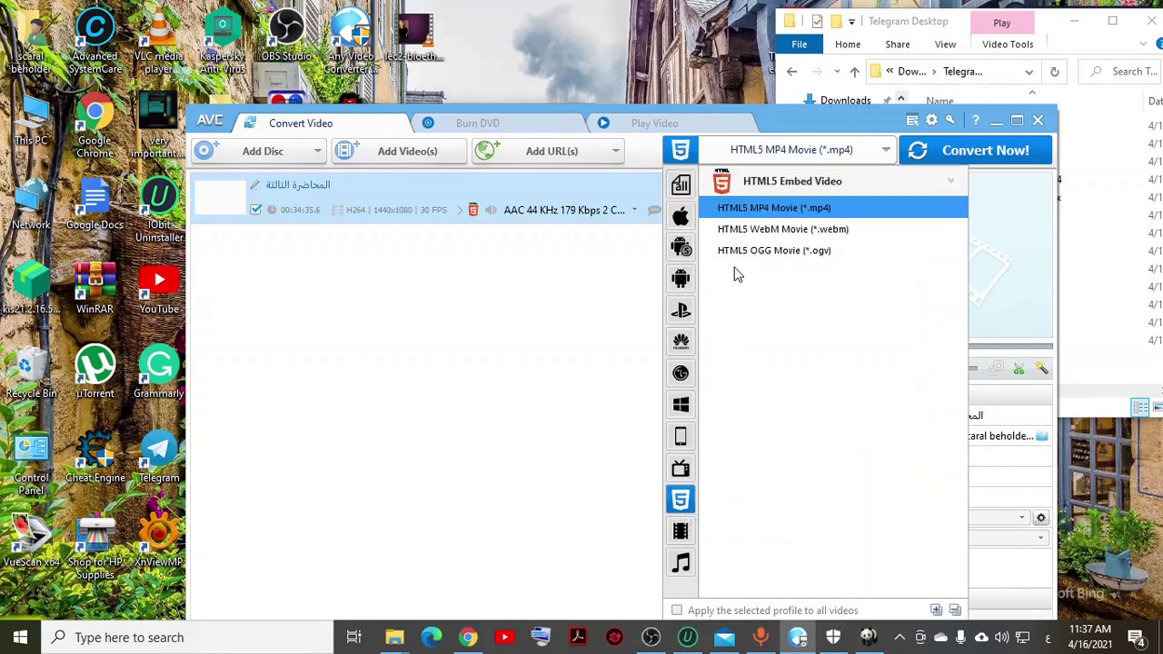
click(805, 229)
click(784, 159)
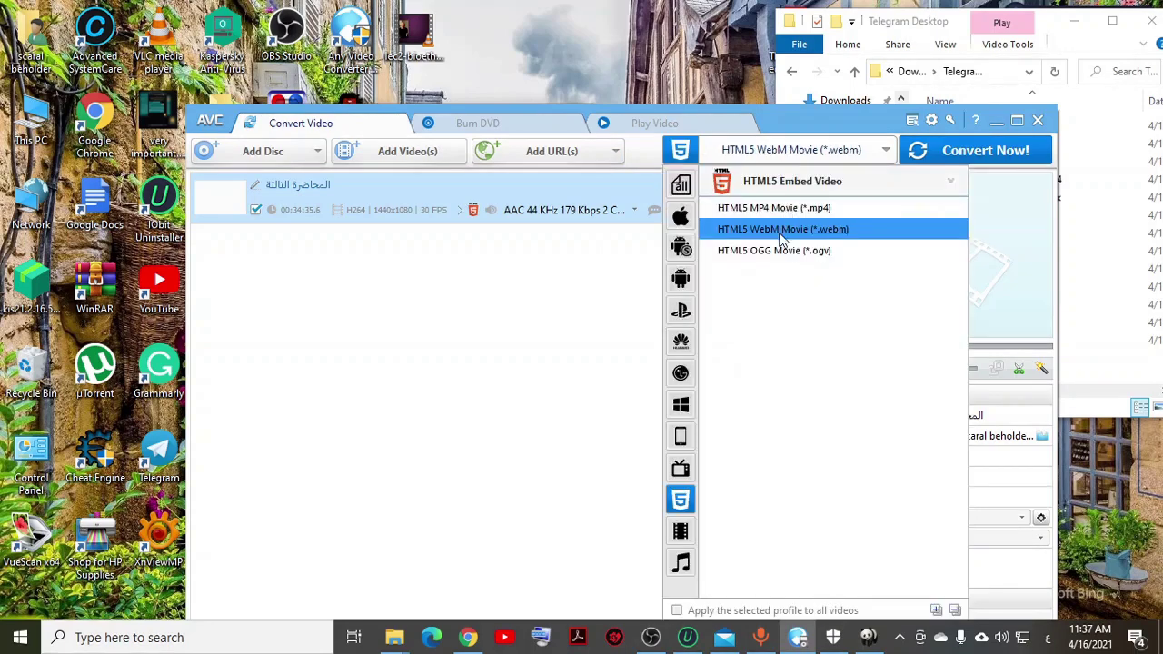
click(440, 313)
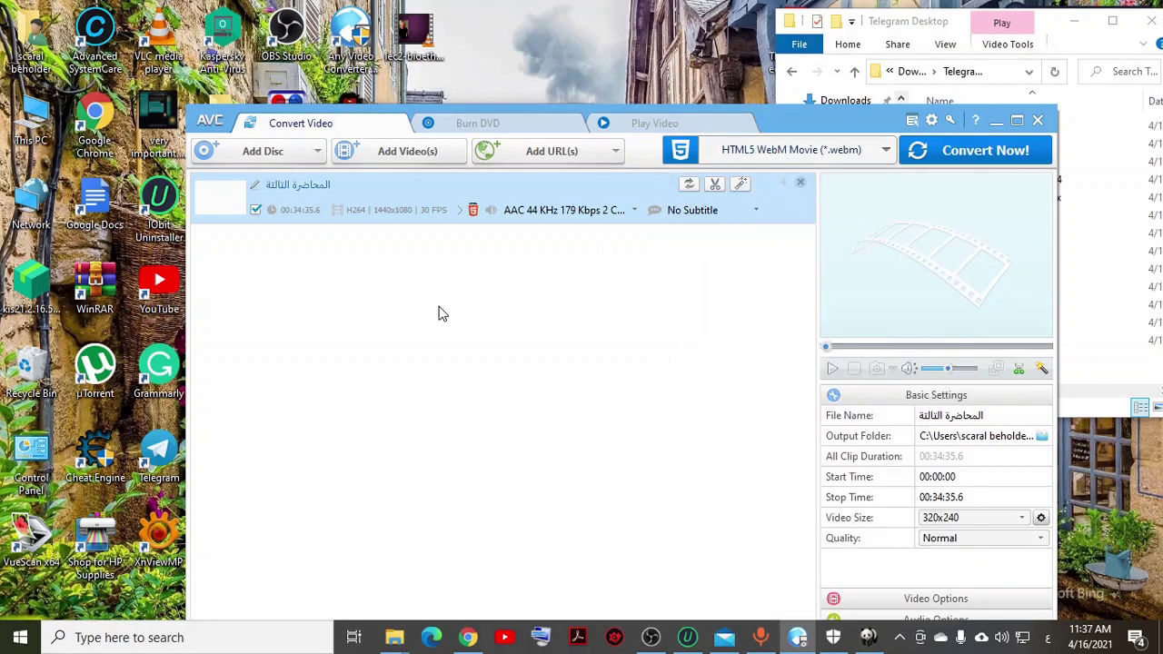
click(759, 161)
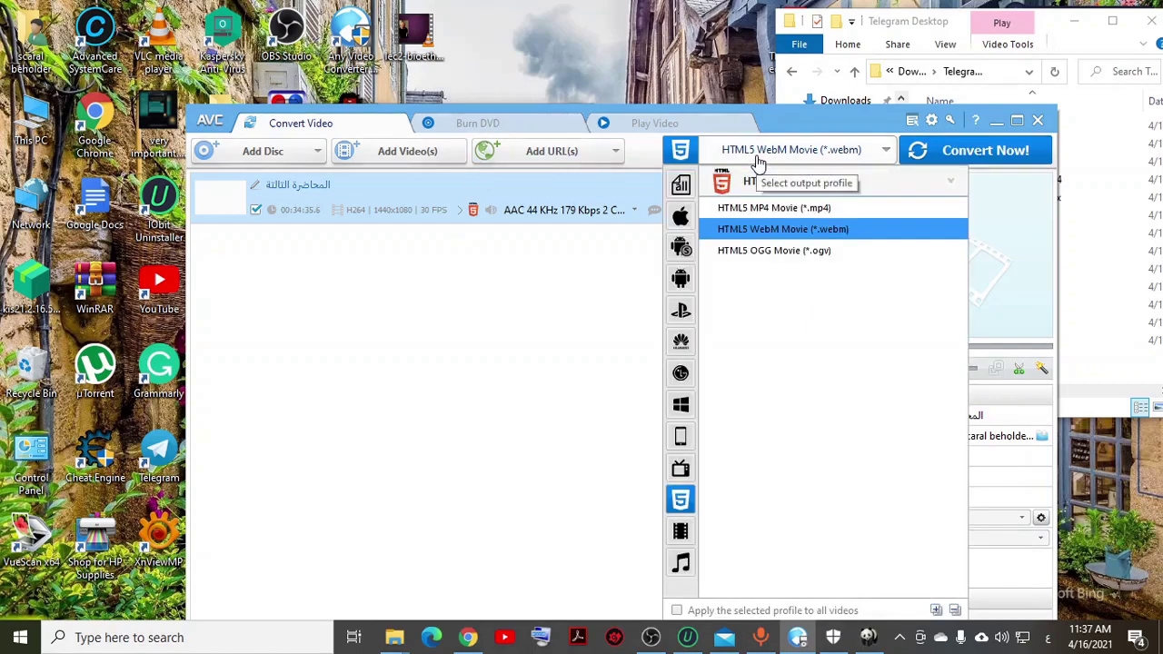
click(622, 272)
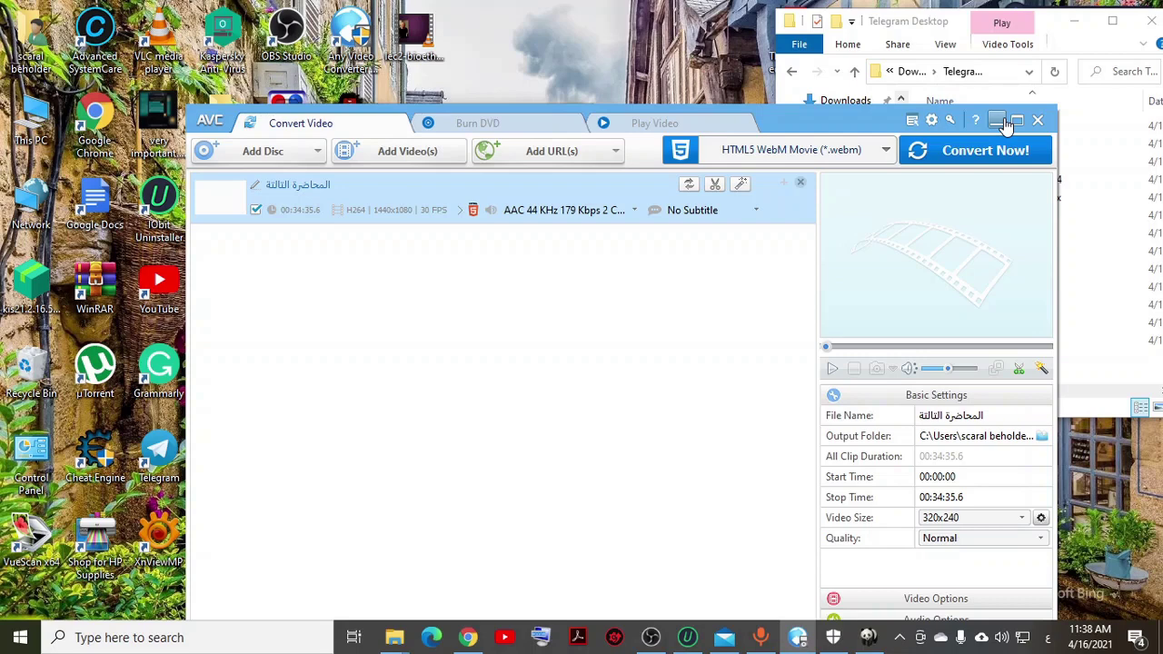
click(844, 150)
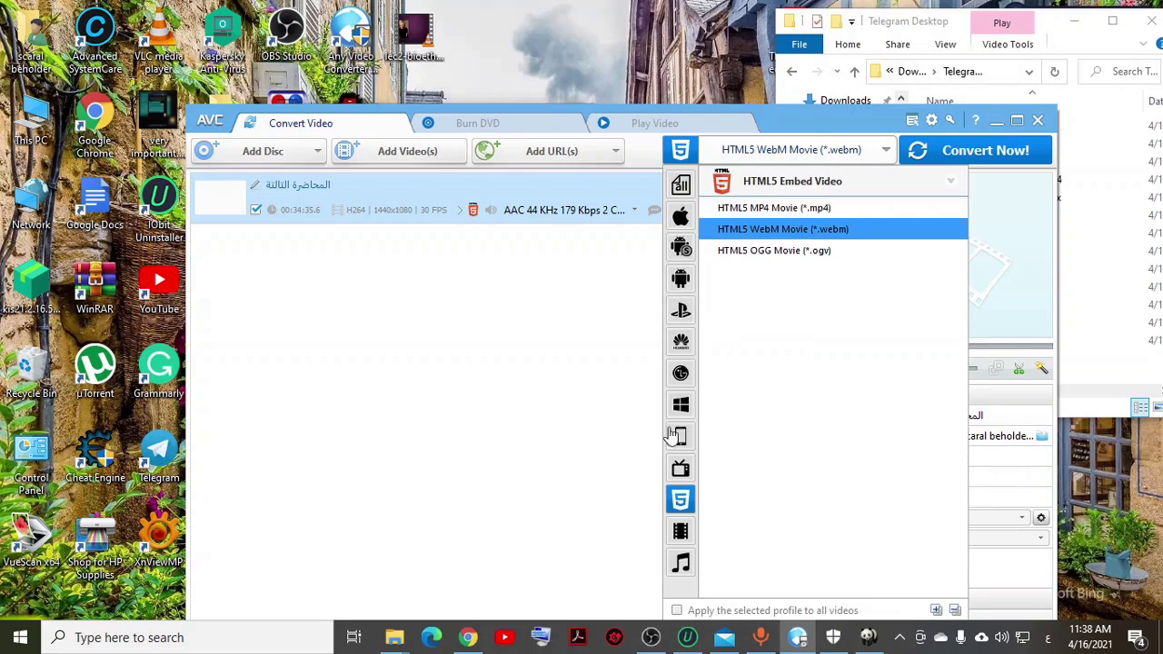
click(732, 213)
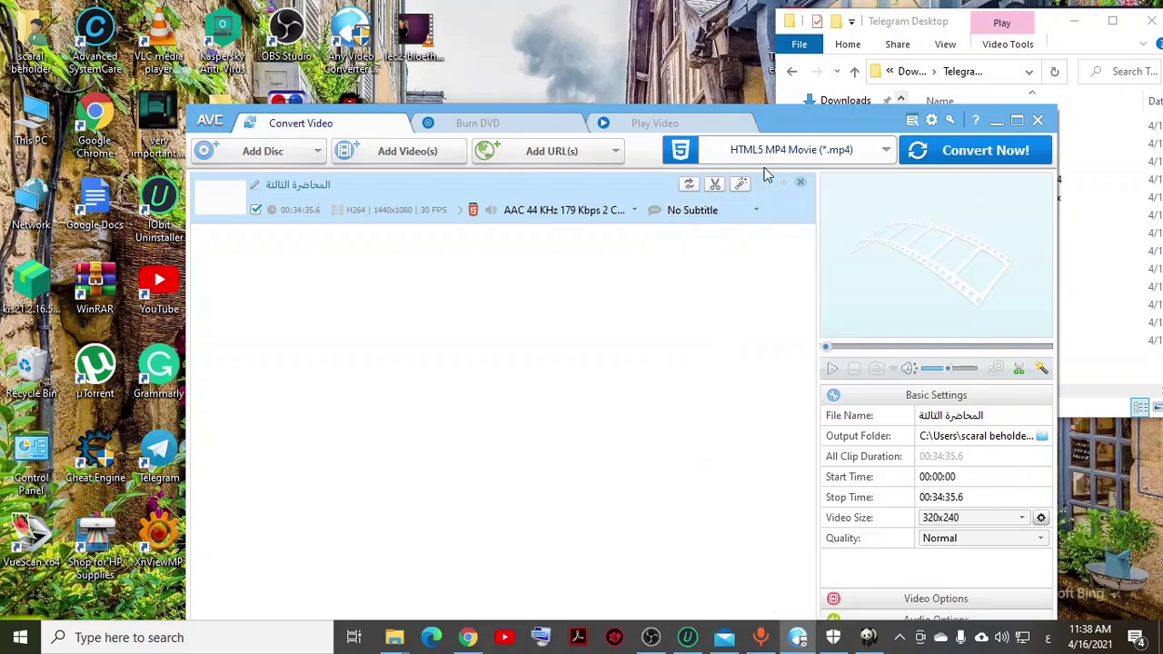
click(764, 150)
click(787, 229)
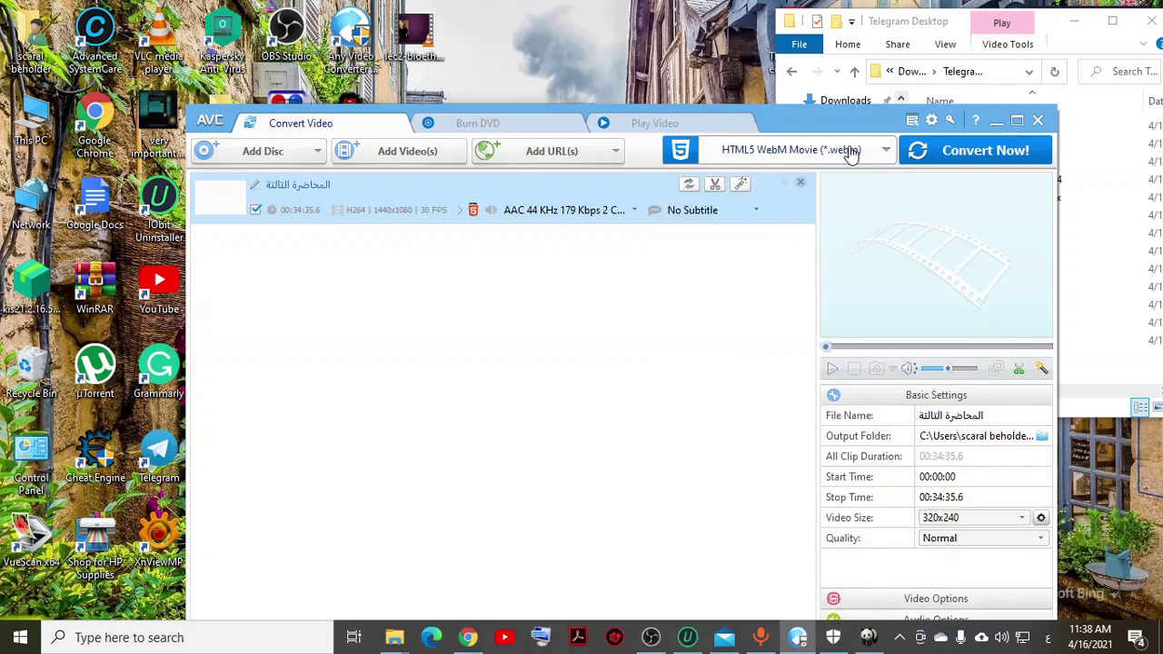
Step: Start the WebM conversion of the lecture, then stop it shortly after
click(927, 153)
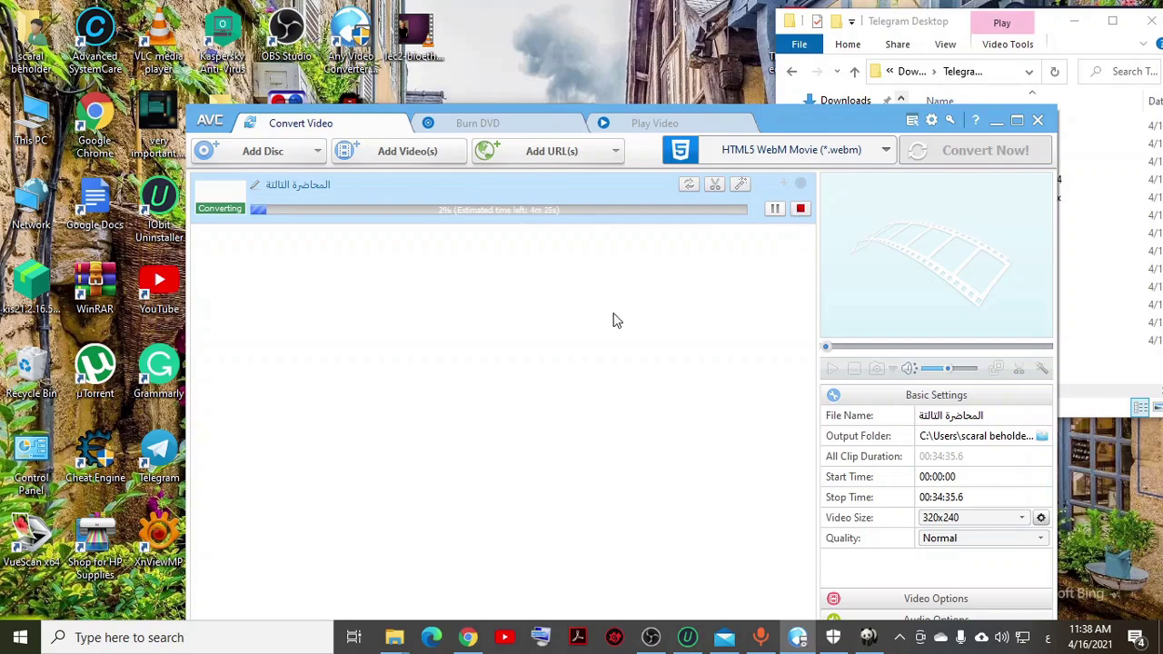
click(801, 211)
Step: Play المحاضرة الثانية_الجزء الثاني.mp4 from Google Drive's Botany chemistry > الترم الثاني > Botany > taxonomy > videos folder
click(997, 120)
scroll(818, 214, up, 1)
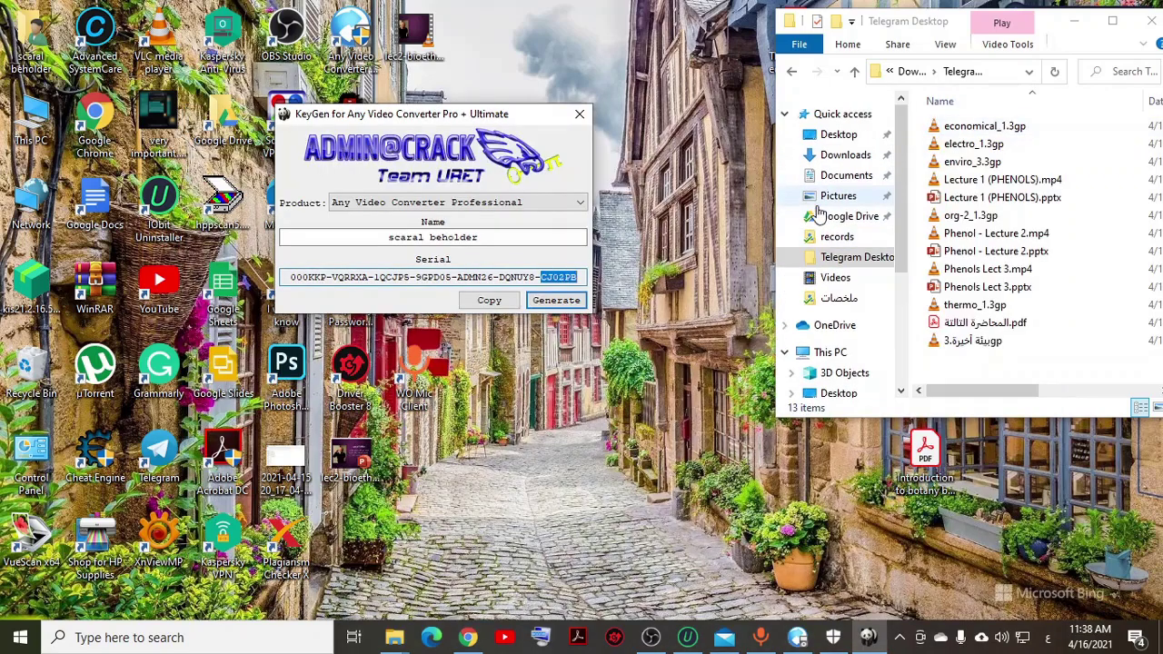
click(827, 217)
double_click(1045, 147)
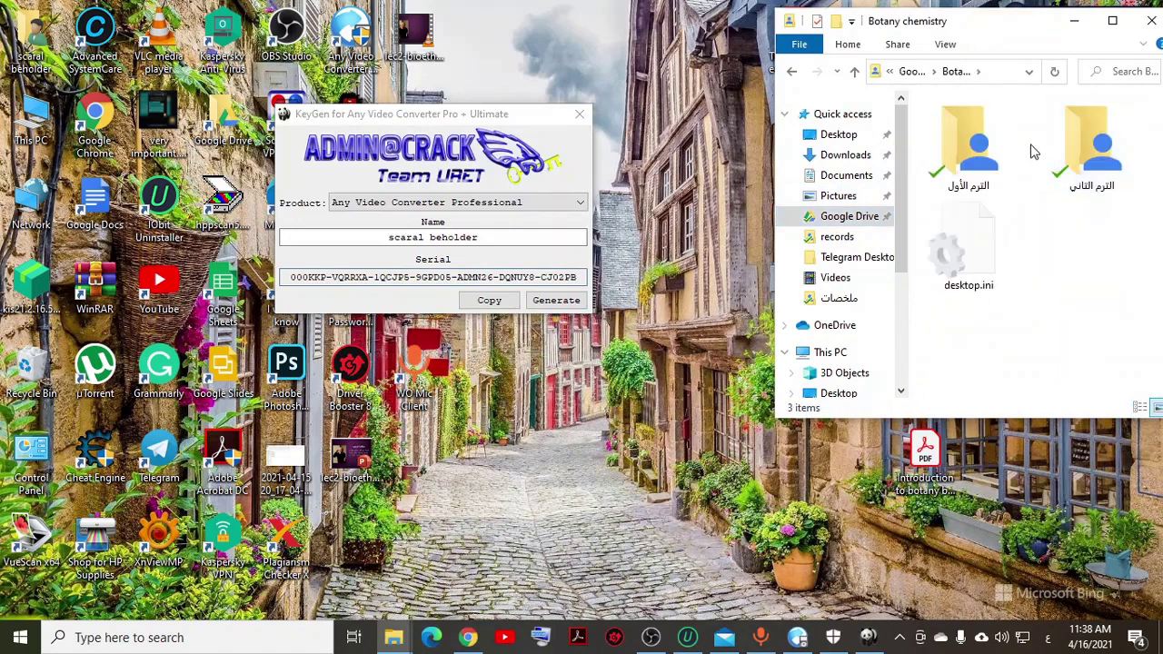
double_click(1091, 146)
double_click(968, 123)
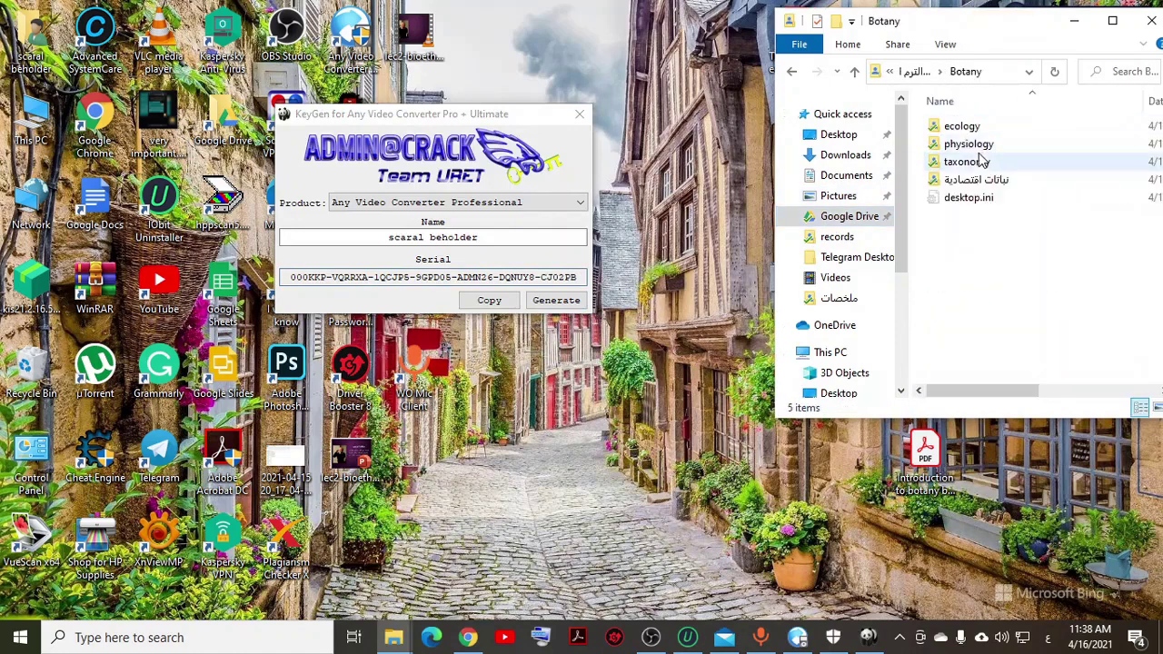
double_click(974, 162)
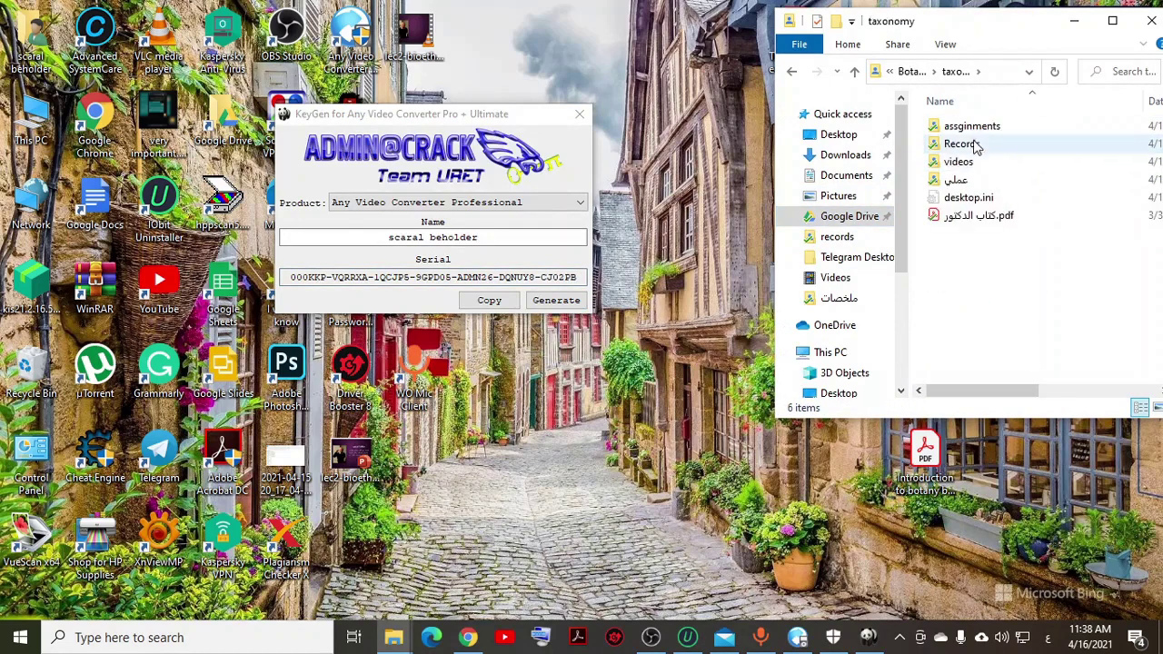
double_click(973, 164)
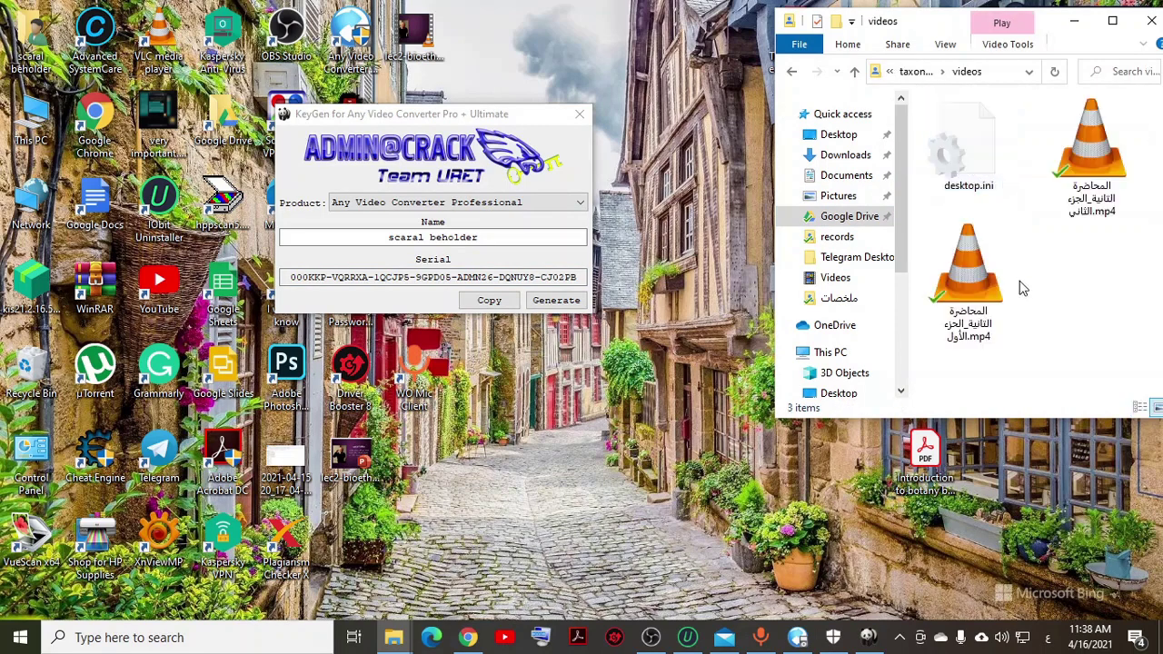
click(1084, 154)
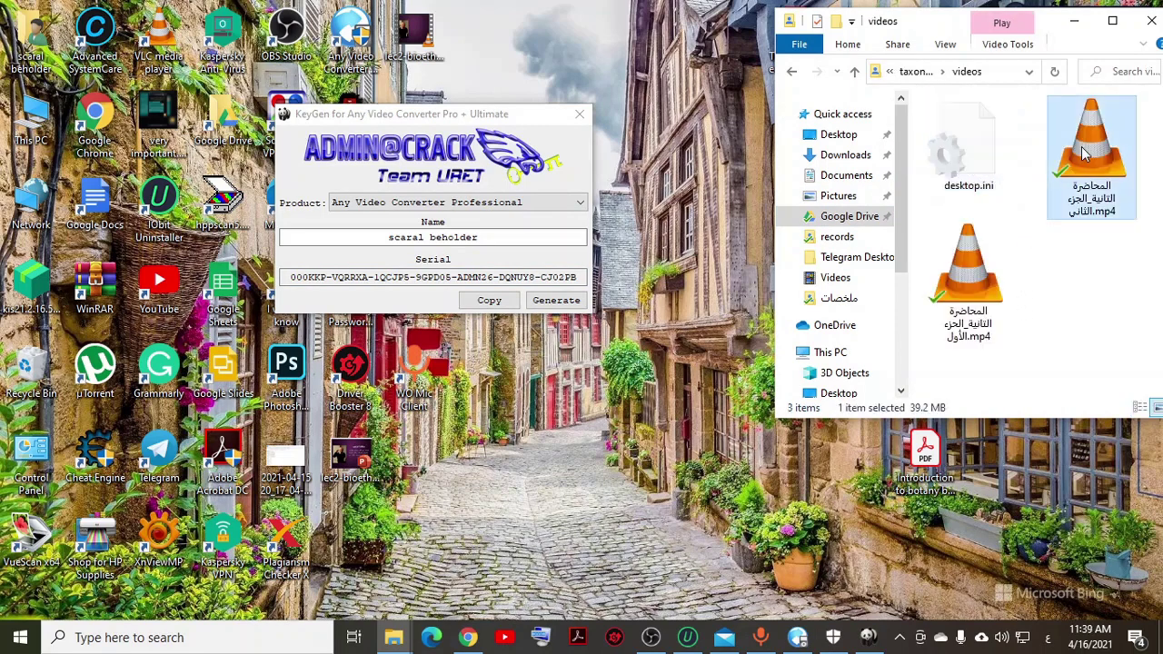
double_click(1081, 173)
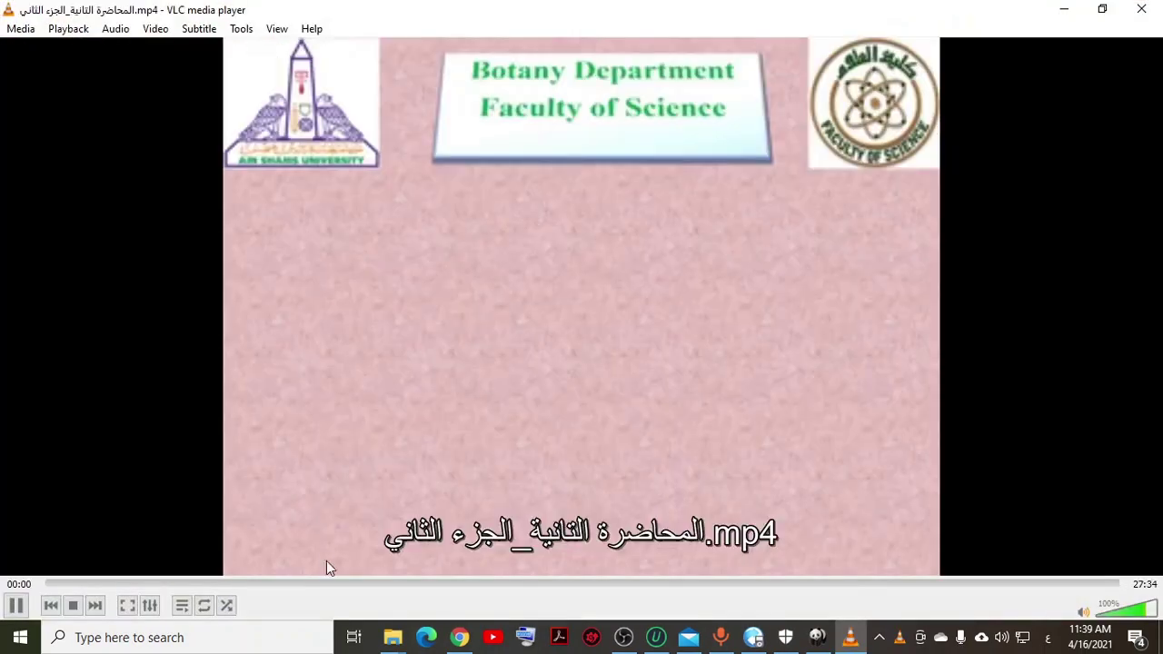
click(314, 584)
drag(1144, 609, 1108, 606)
click(258, 584)
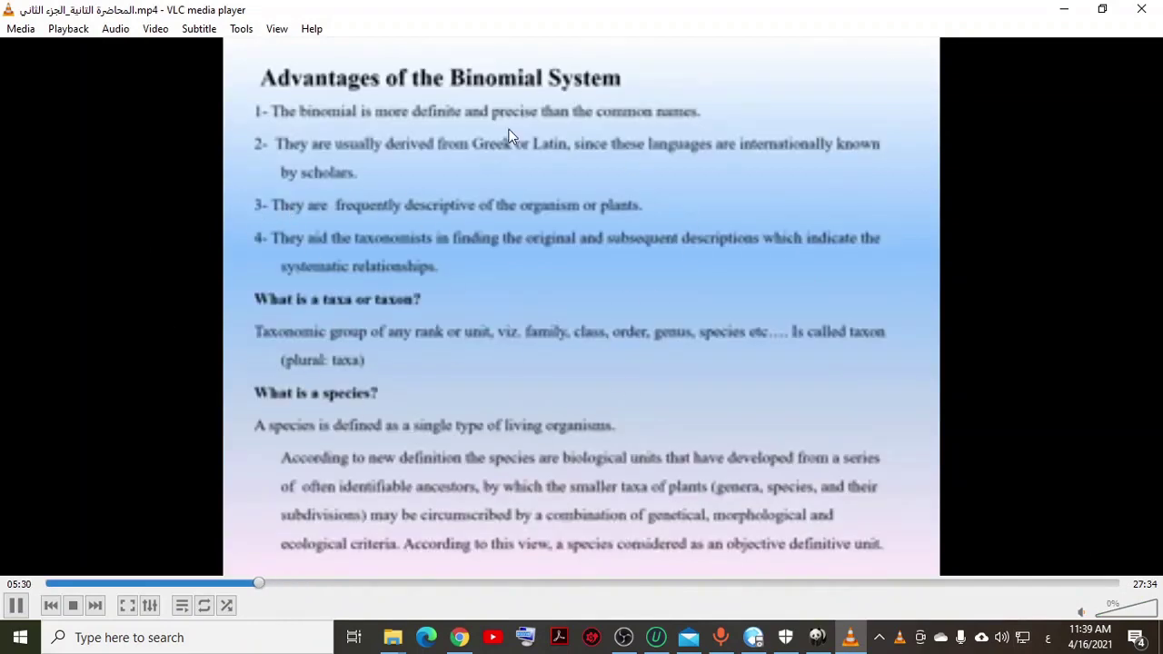
click(16, 605)
click(1147, 8)
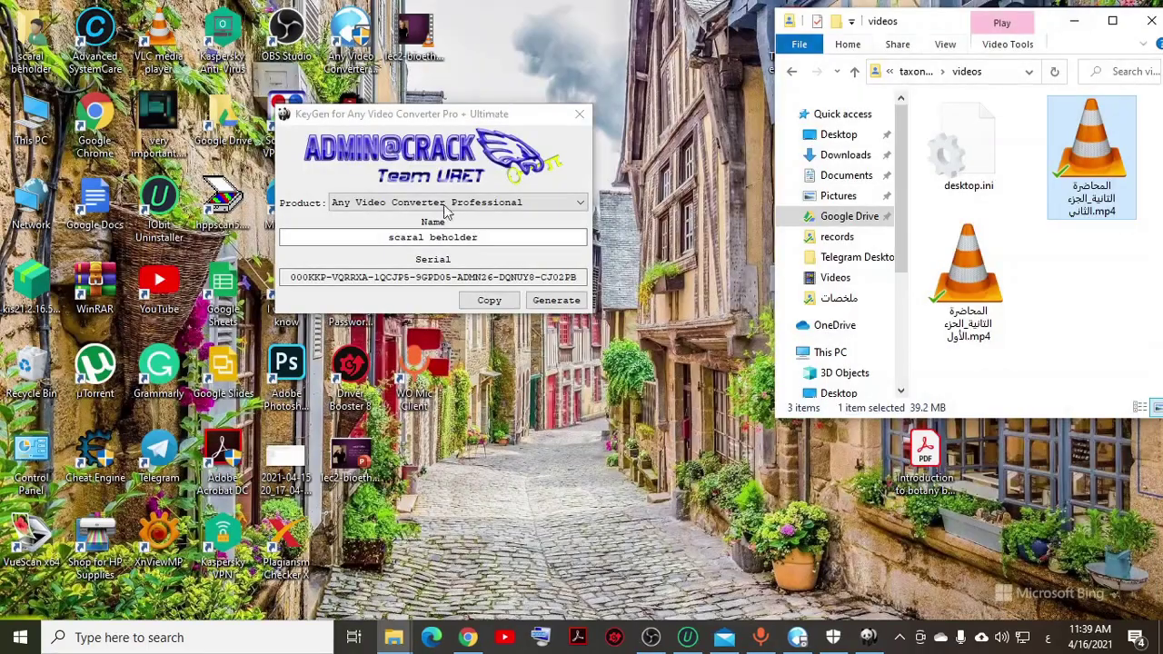
Step: Close the key generator and bring the Program Files Explorer window forward
click(578, 116)
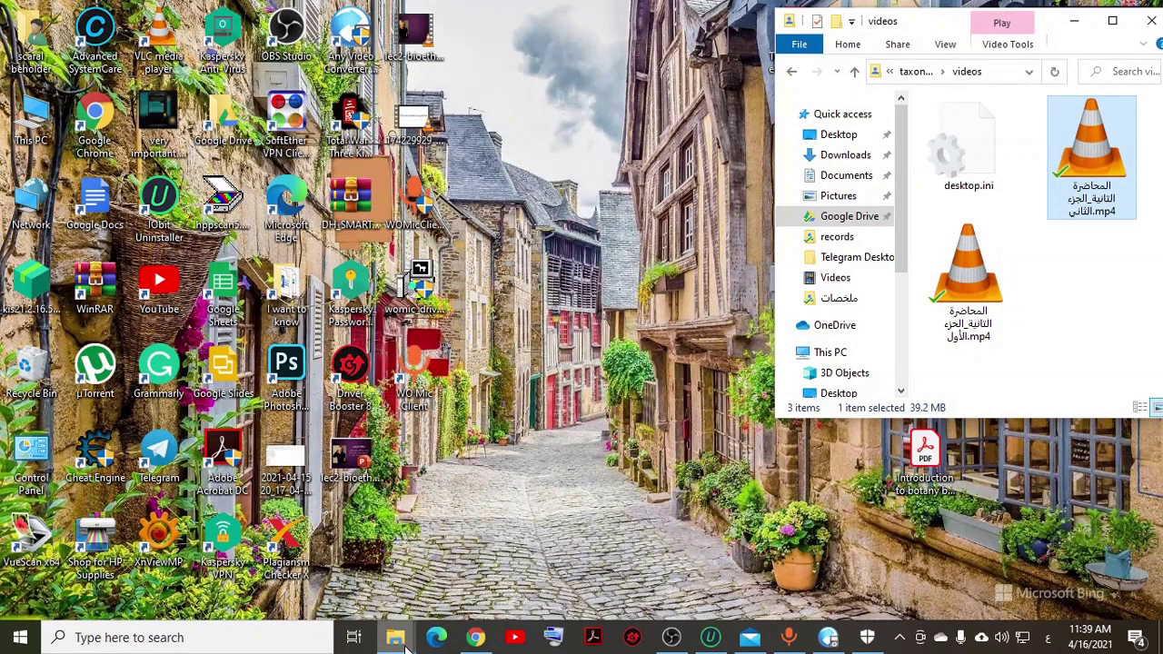
mouse_move(395, 637)
click(300, 568)
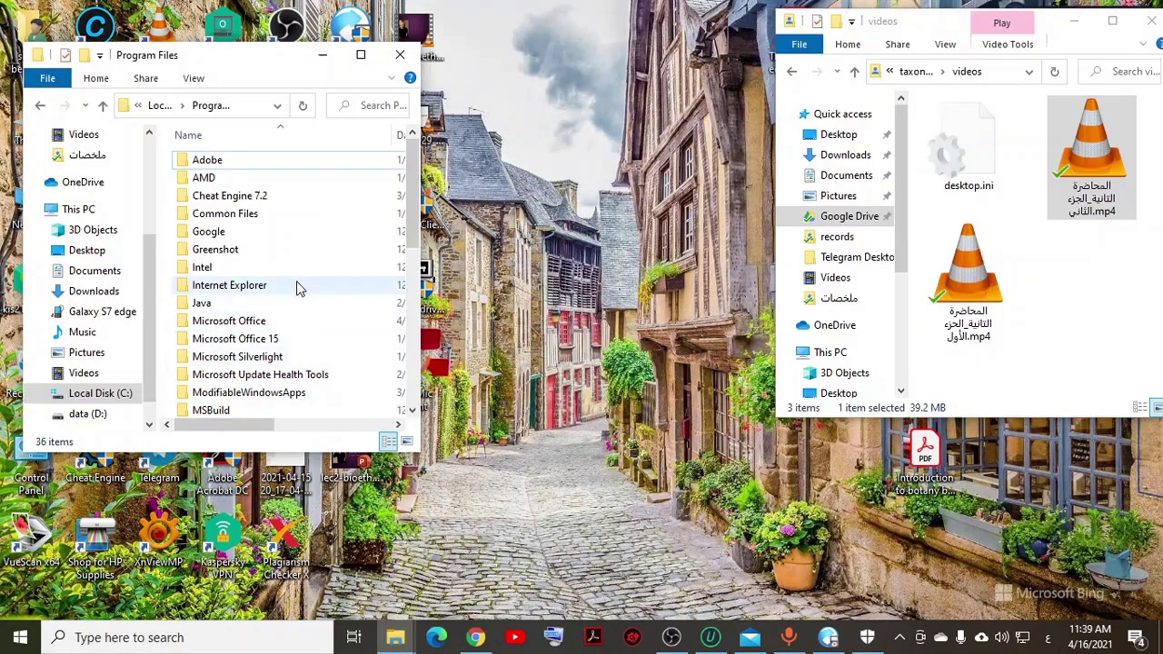
Step: Run HandBrake-1.3.3-x86_64-Win_GUI.exe from the Downloads folder
scroll(296, 288, down, 5)
scroll(135, 283, up, 3)
scroll(95, 181, up, 2)
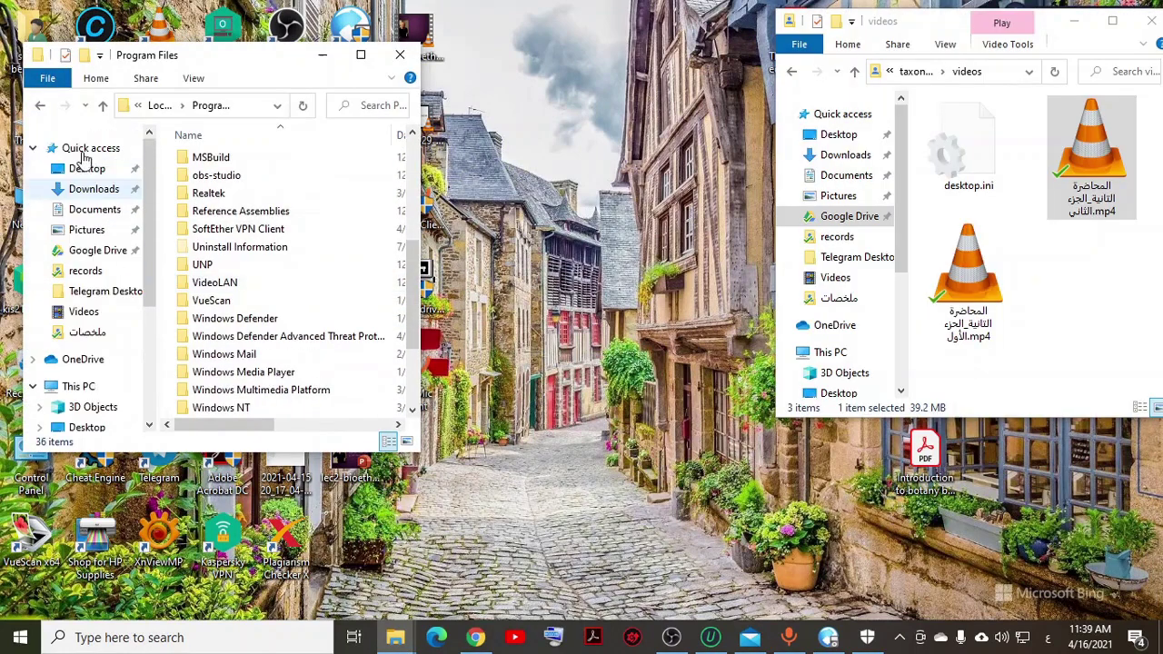
click(54, 188)
scroll(227, 318, right, 2)
scroll(227, 318, left, 2)
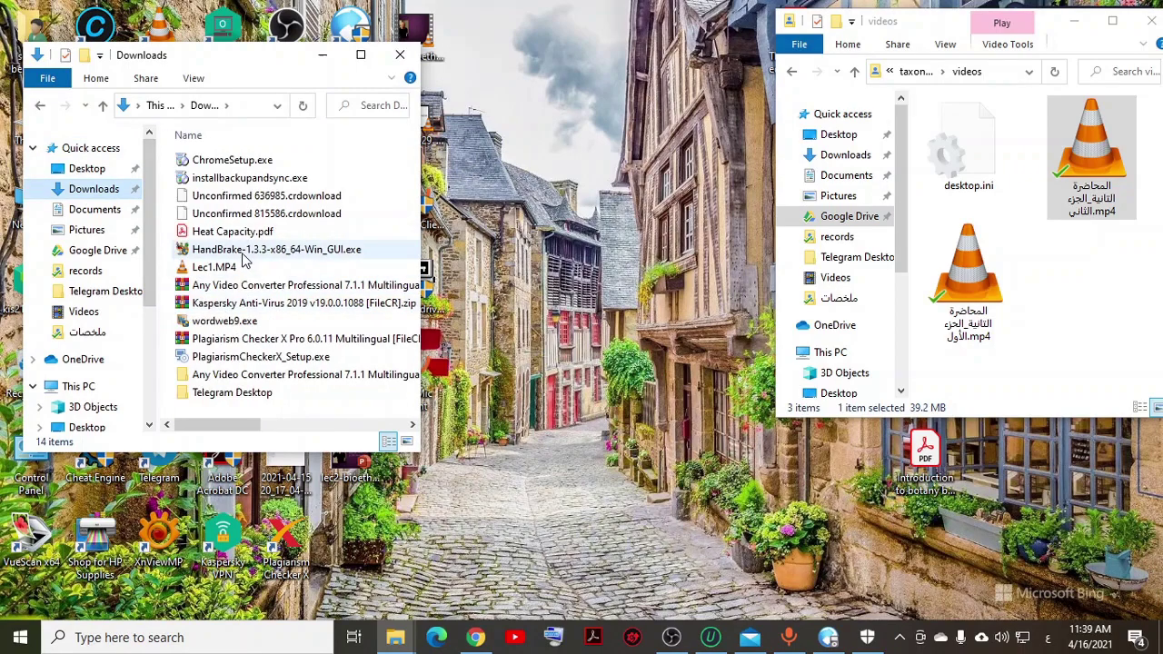
click(243, 254)
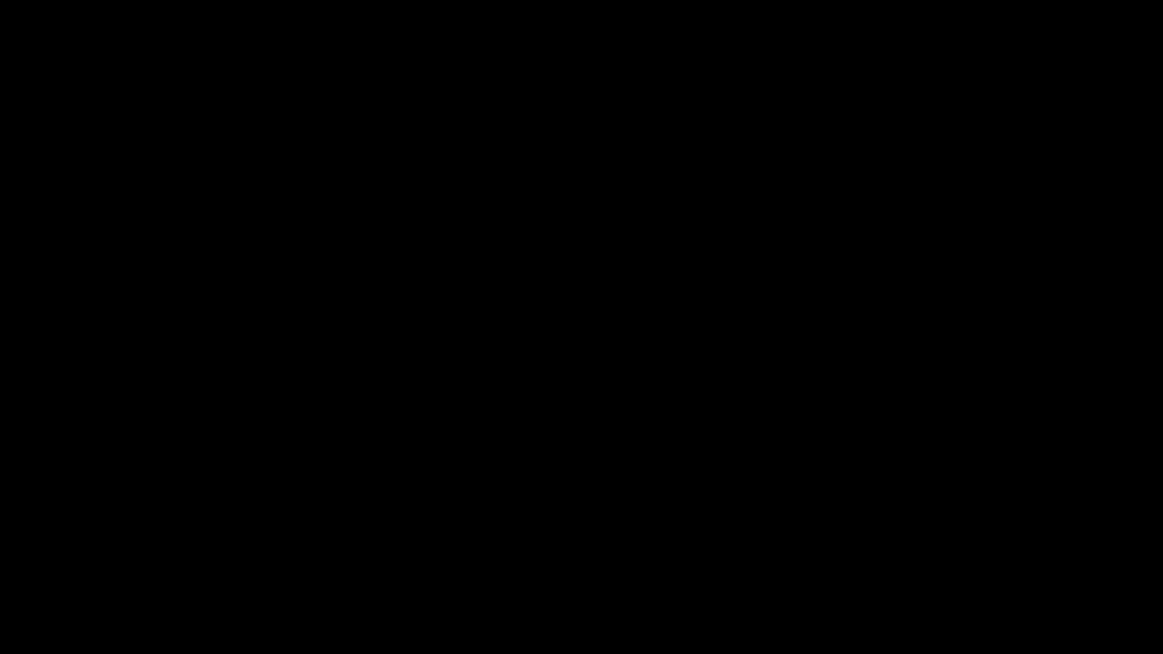
Step: Install HandBrake 1.3.3 to C:\Program Files\HandBrake, finish setup, and minimise the Downloads window
click(672, 455)
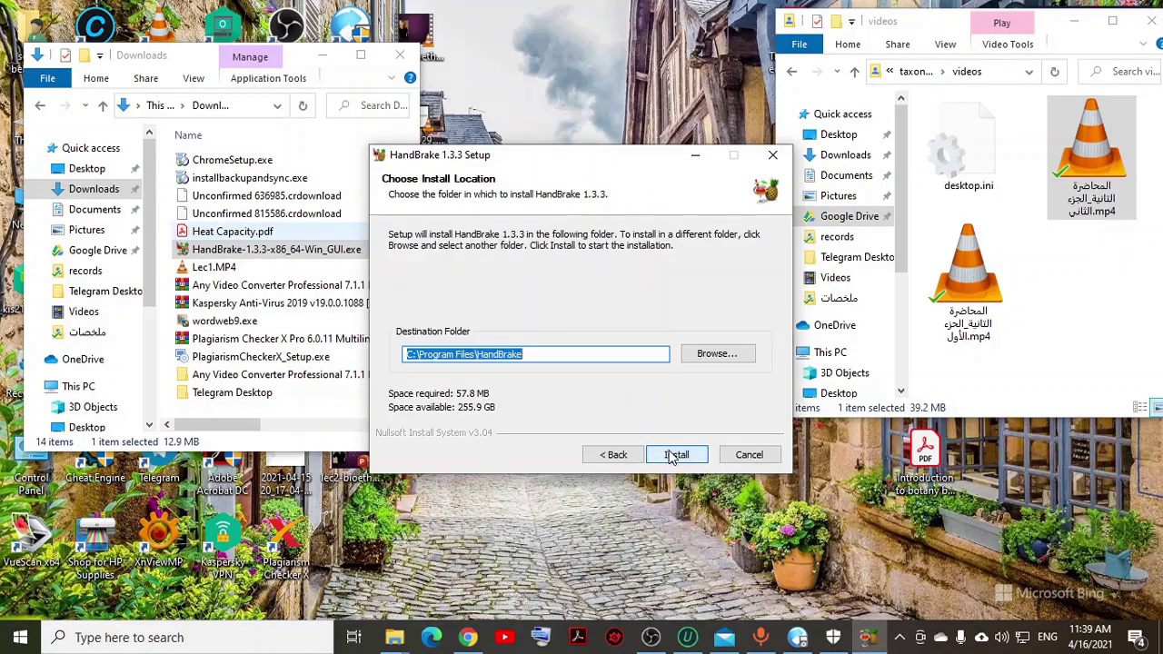
click(665, 457)
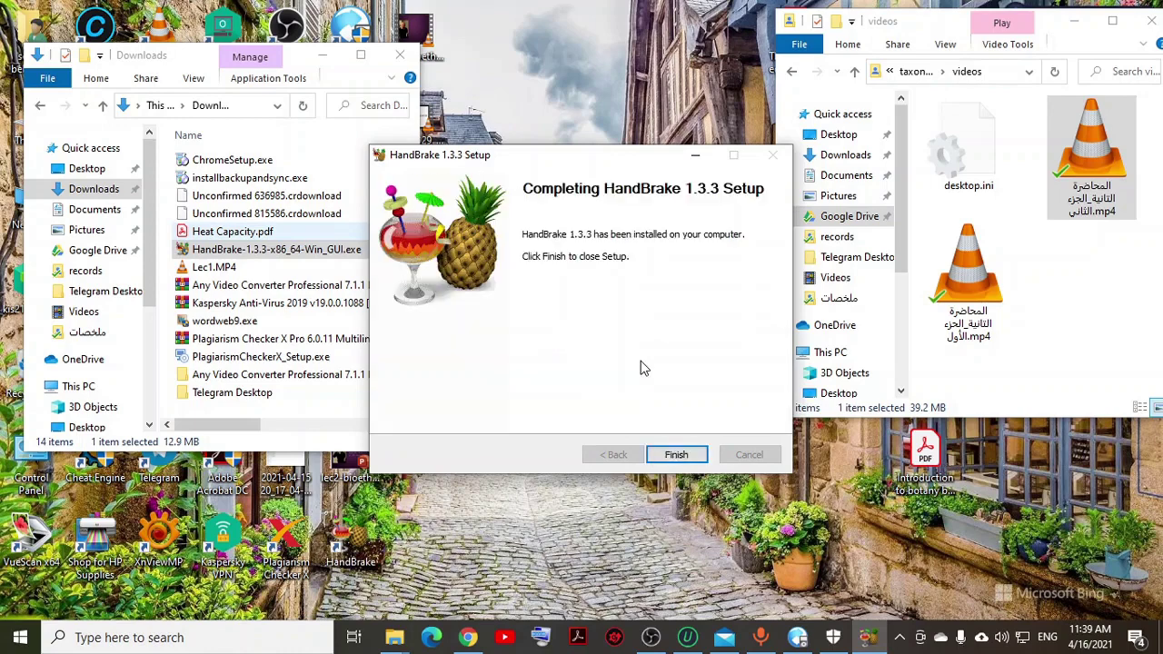
click(675, 453)
click(318, 58)
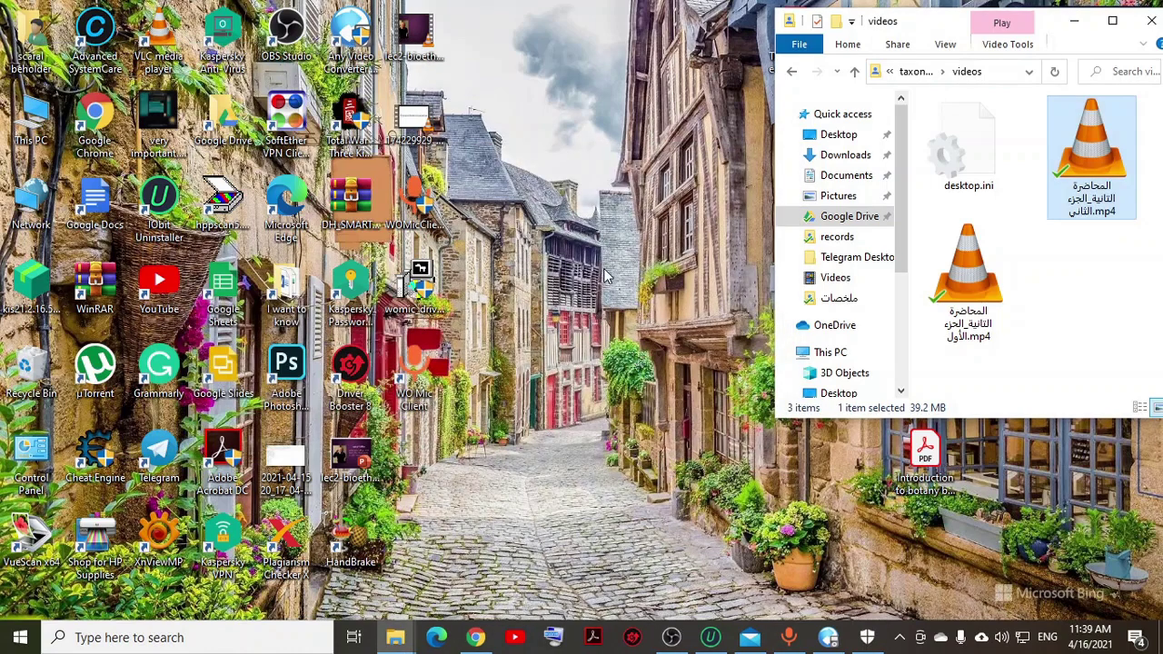
Step: Launch HandBrake from its desktop shortcut and wait for Source Selection
click(353, 540)
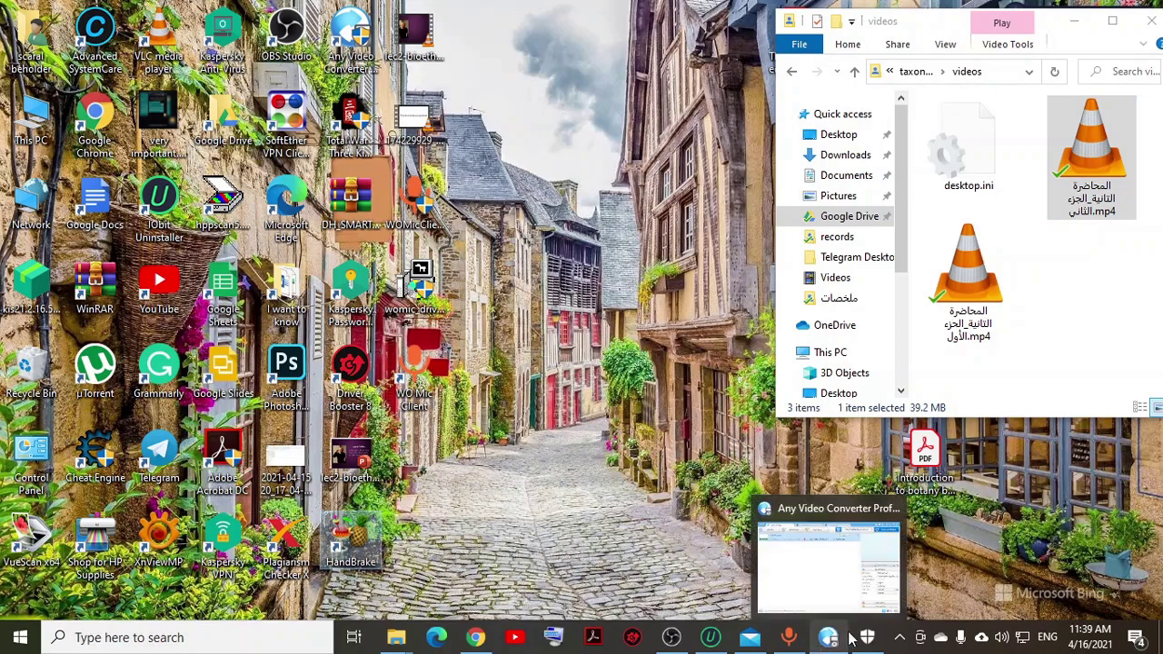
click(867, 639)
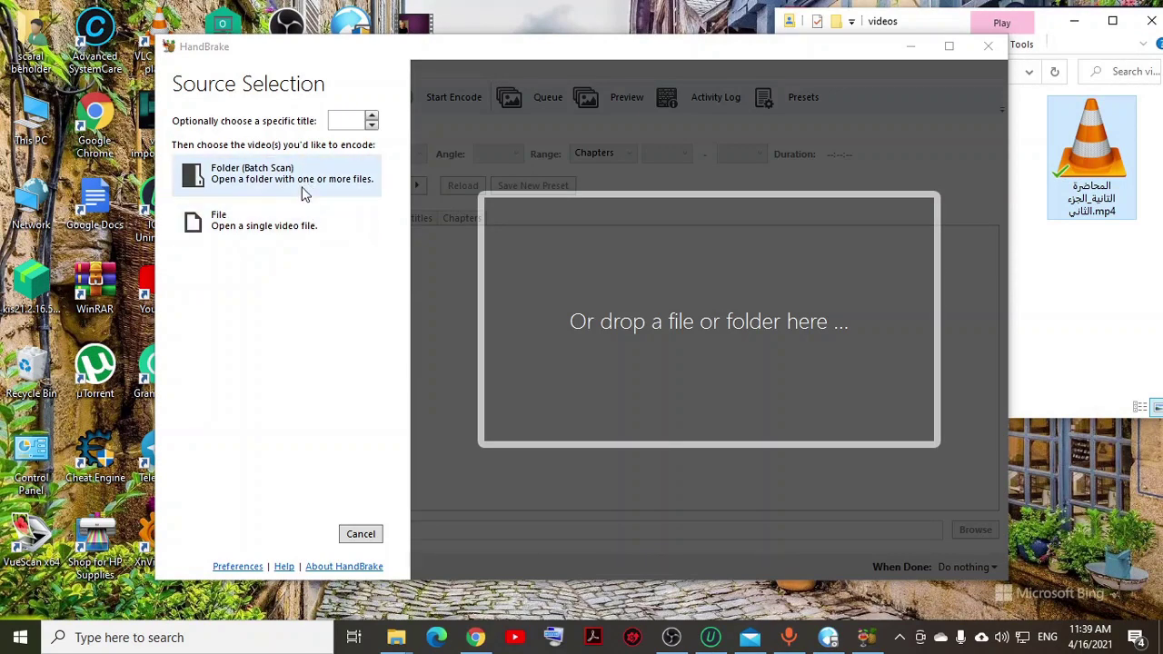
Step: Open 290 Chem Lecture 3-1-1.m4v from the Videos folder as a single-file source
click(298, 227)
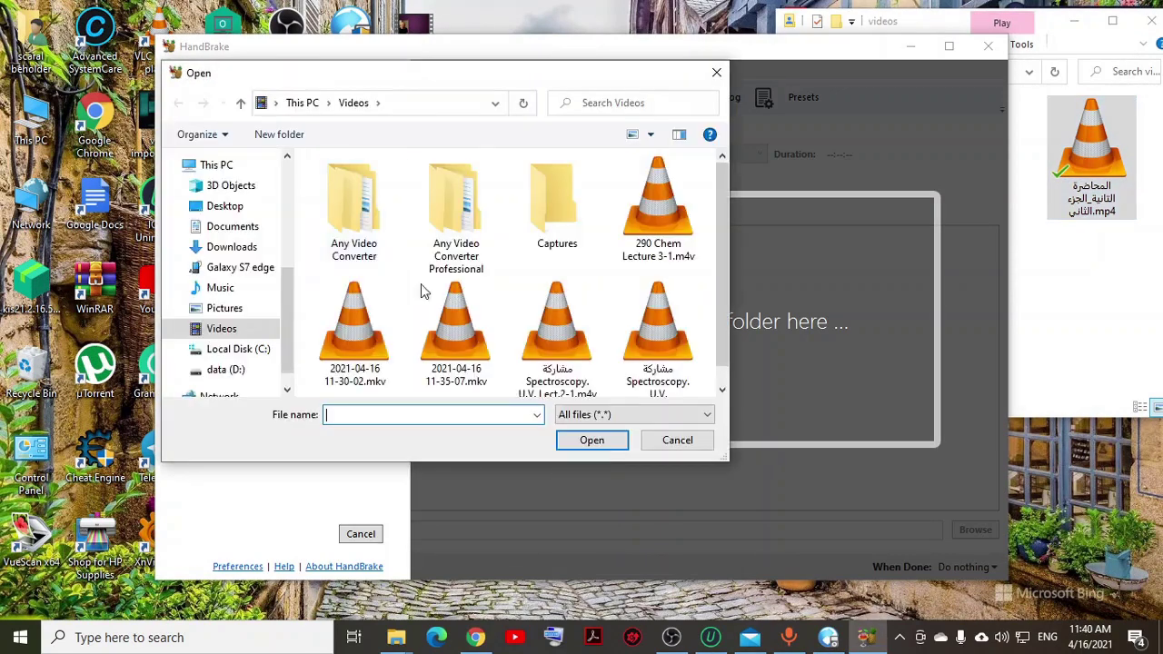
scroll(437, 293, down, 1)
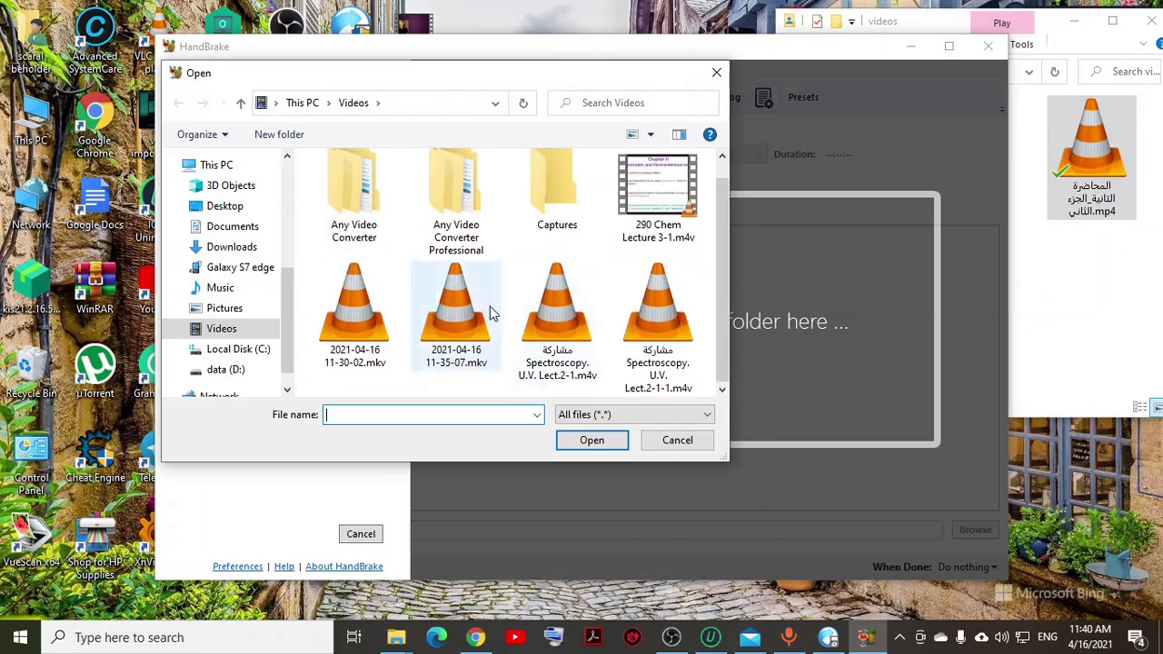
double_click(468, 304)
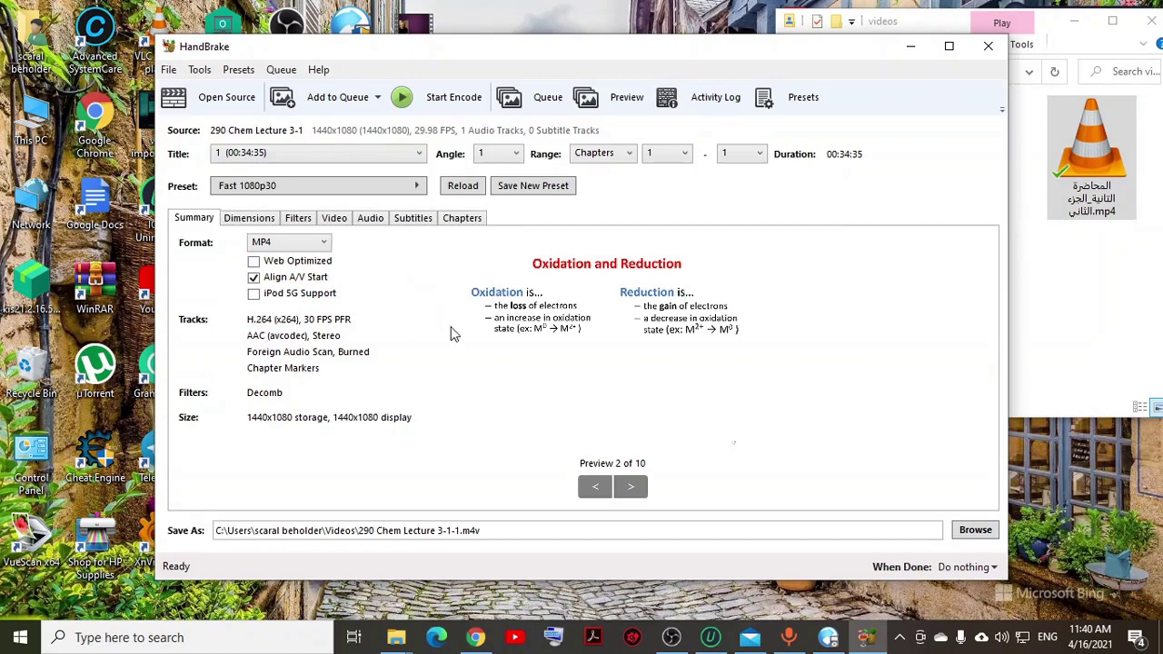
click(296, 243)
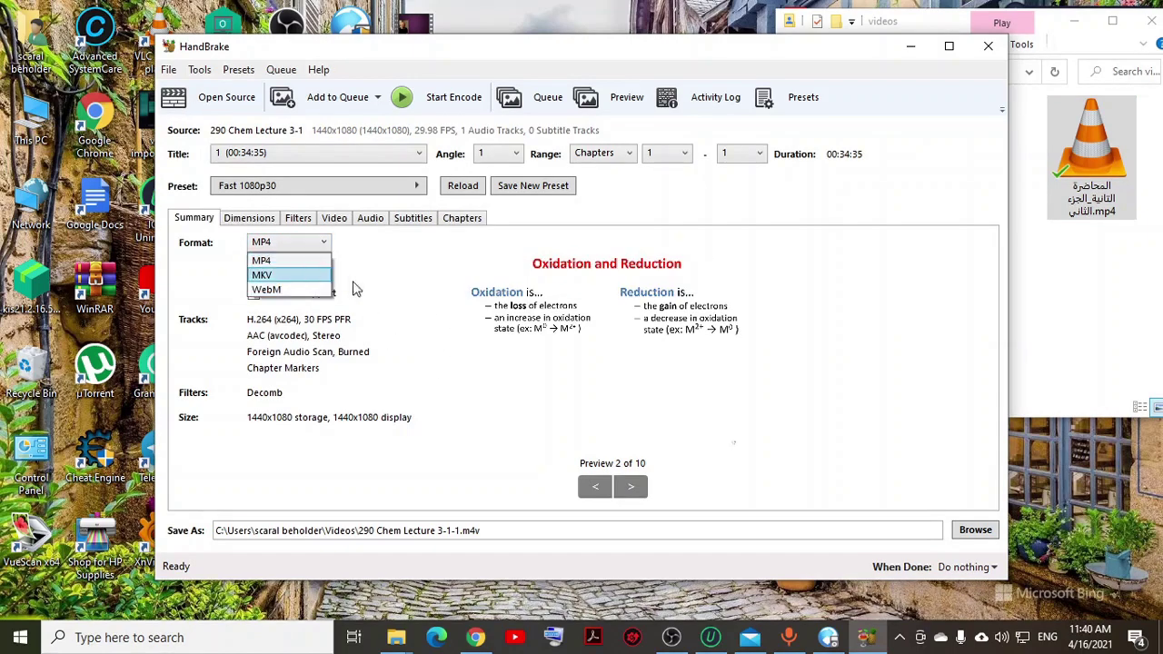
click(356, 289)
click(325, 242)
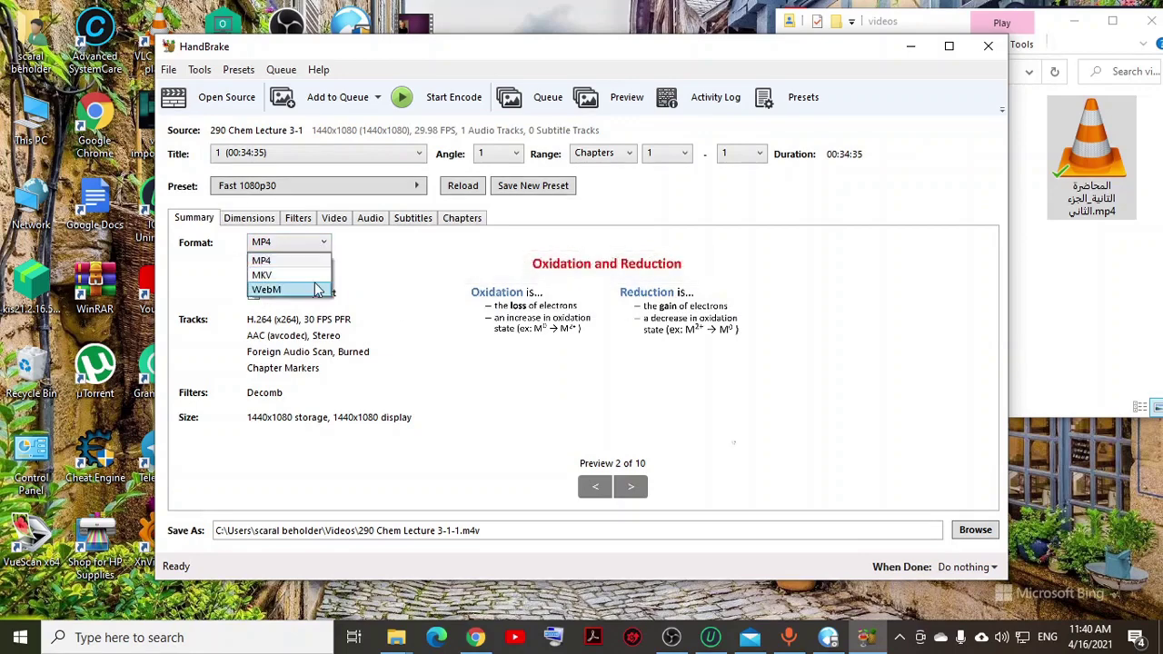
click(302, 262)
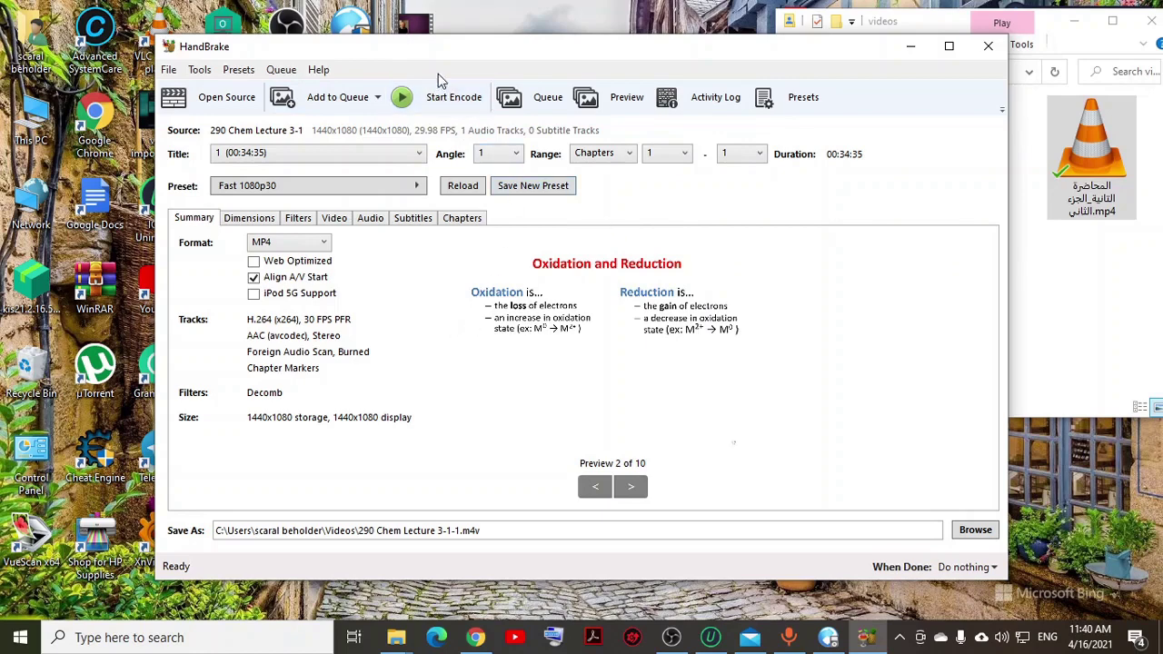
Step: Start encoding the lecture, cancel it at about 1%, and leave the format at MP4
click(445, 104)
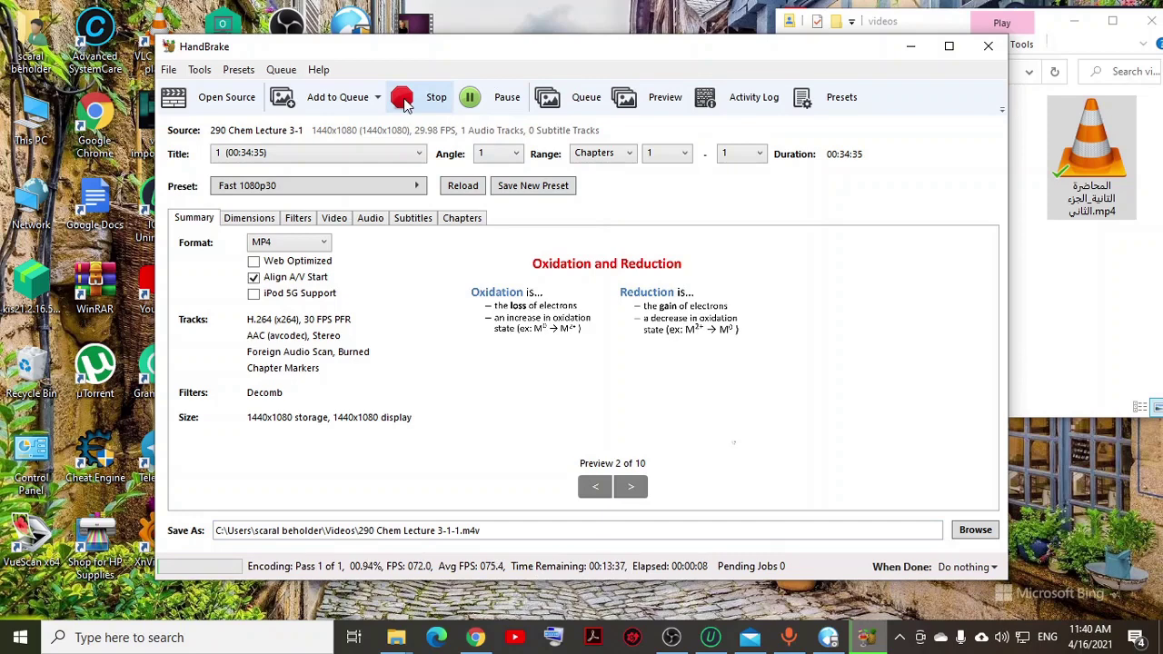
click(403, 100)
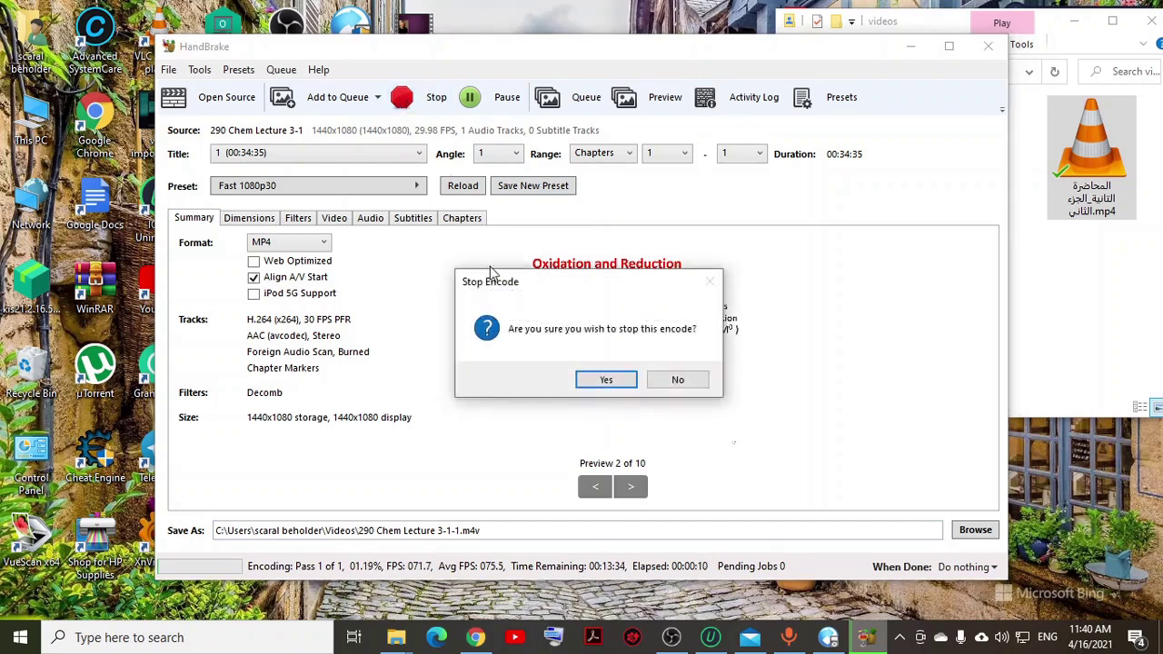
click(607, 380)
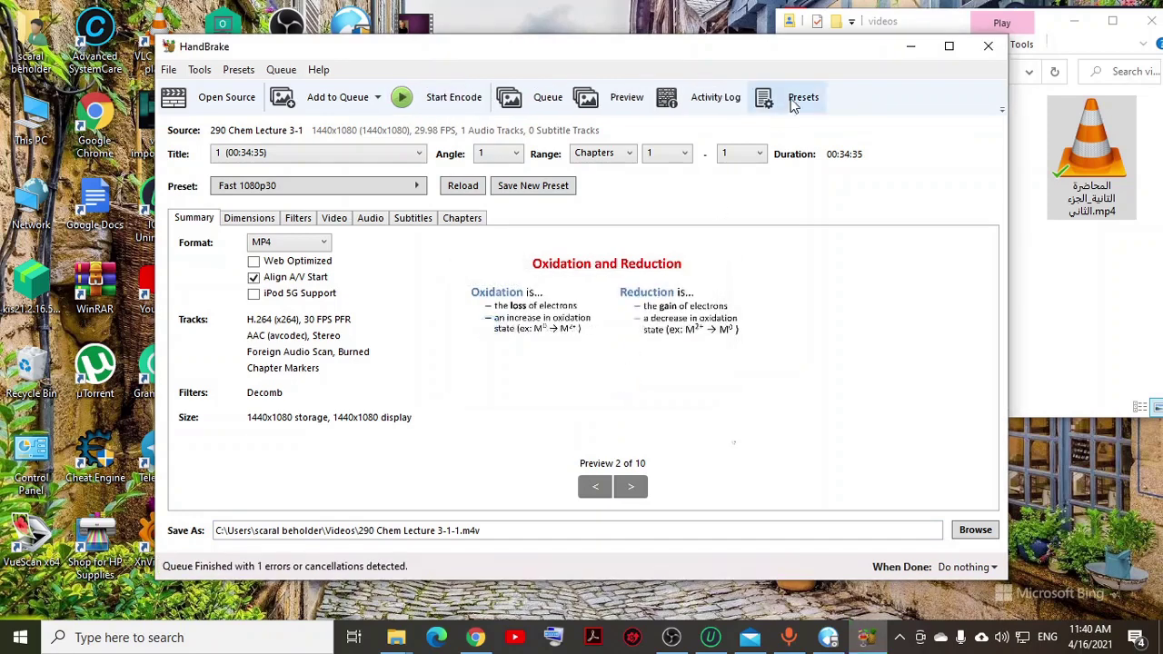
click(300, 244)
click(917, 52)
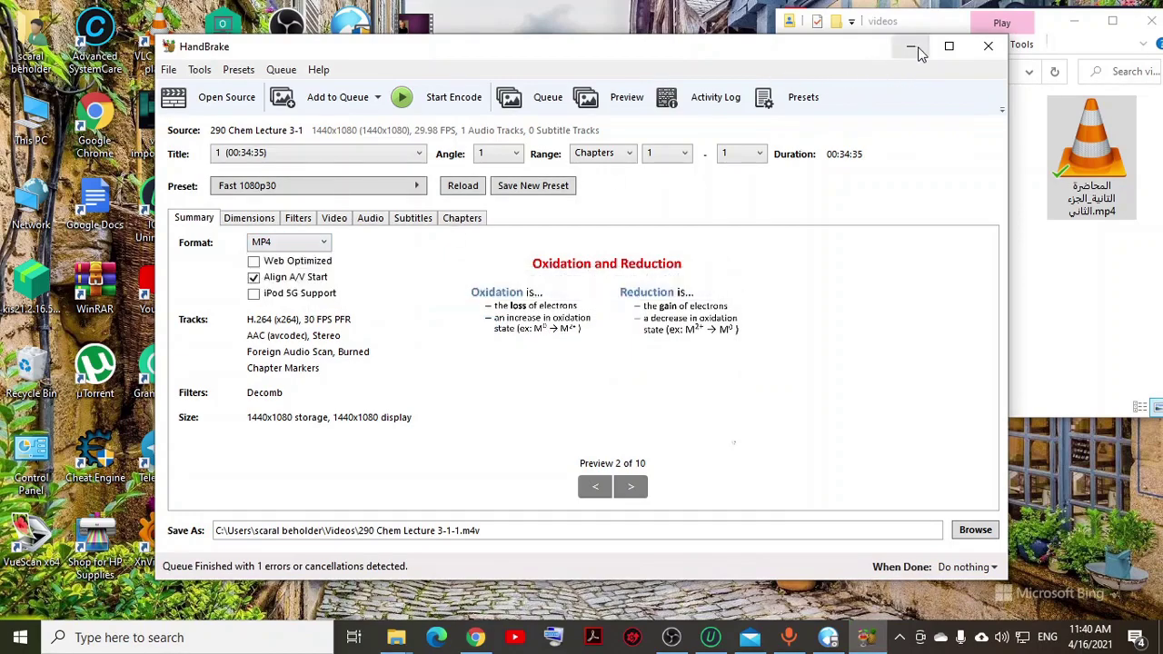
Step: Minimize HandBrake to the taskbar and refresh the Windows desktop icons
click(908, 46)
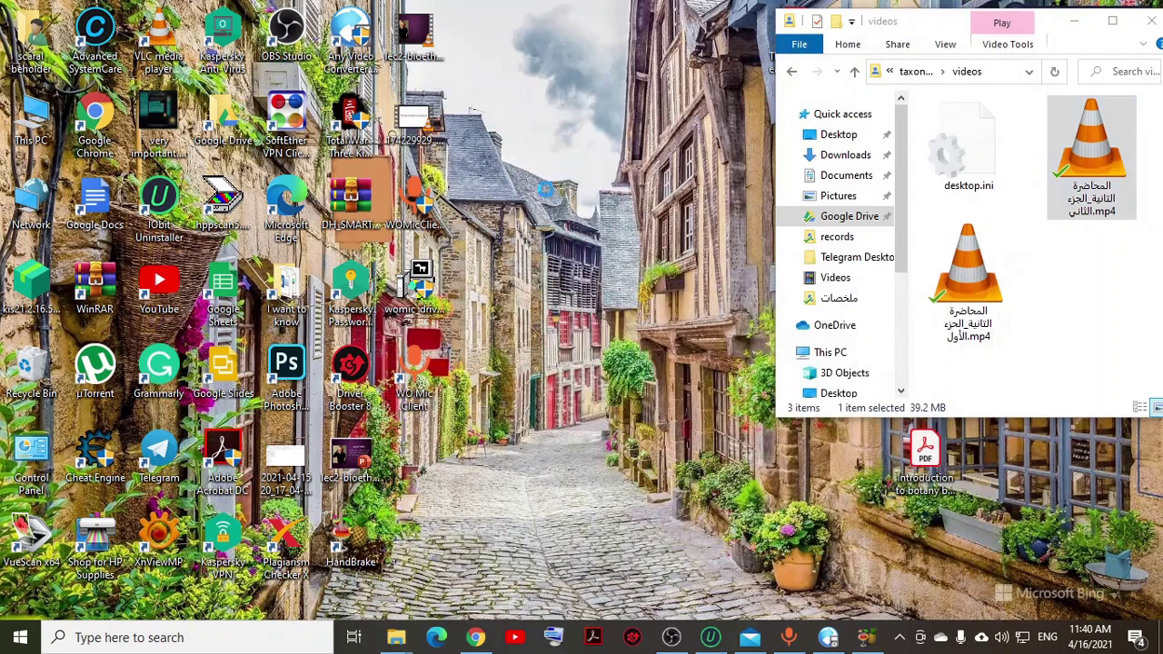
right_click(556, 191)
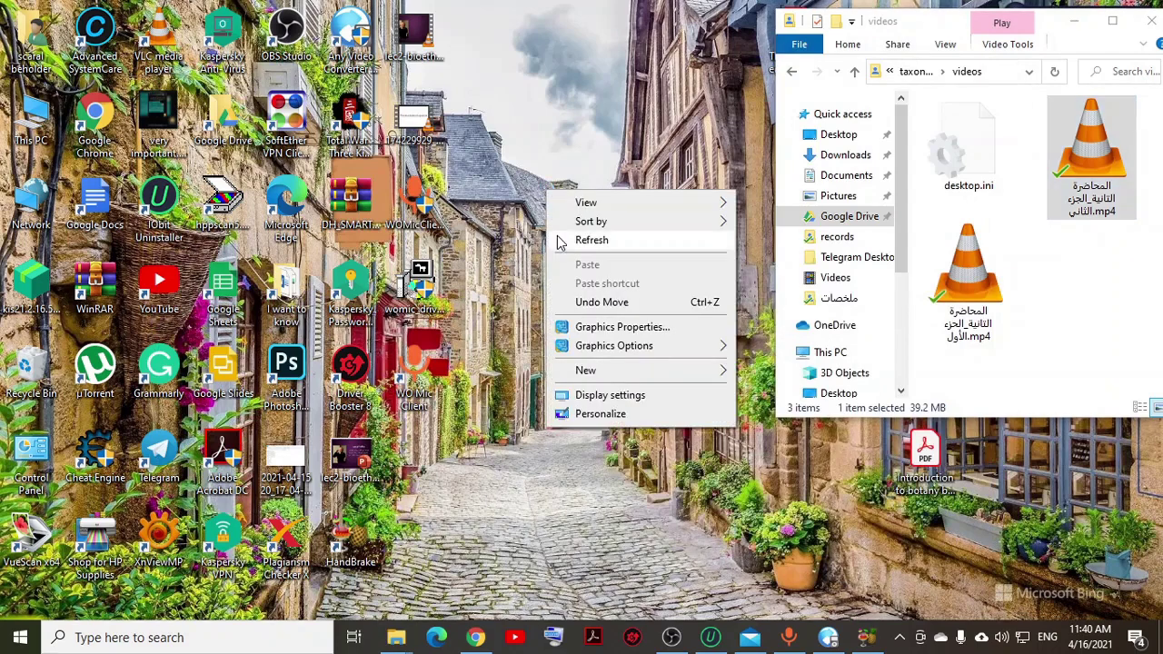
click(560, 236)
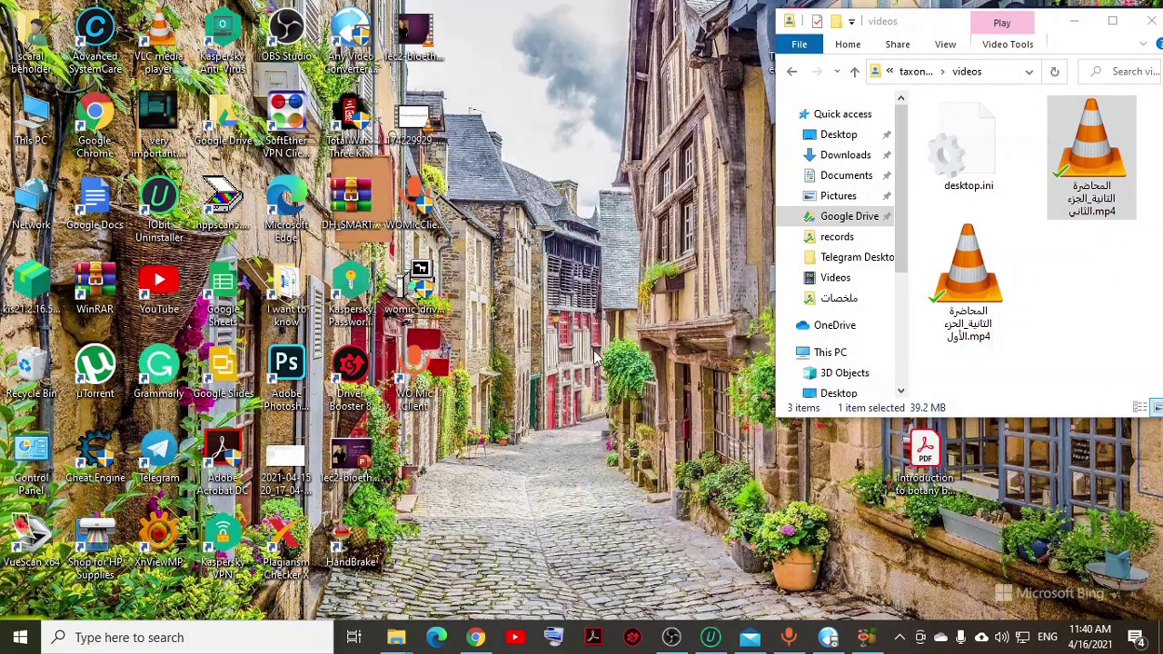